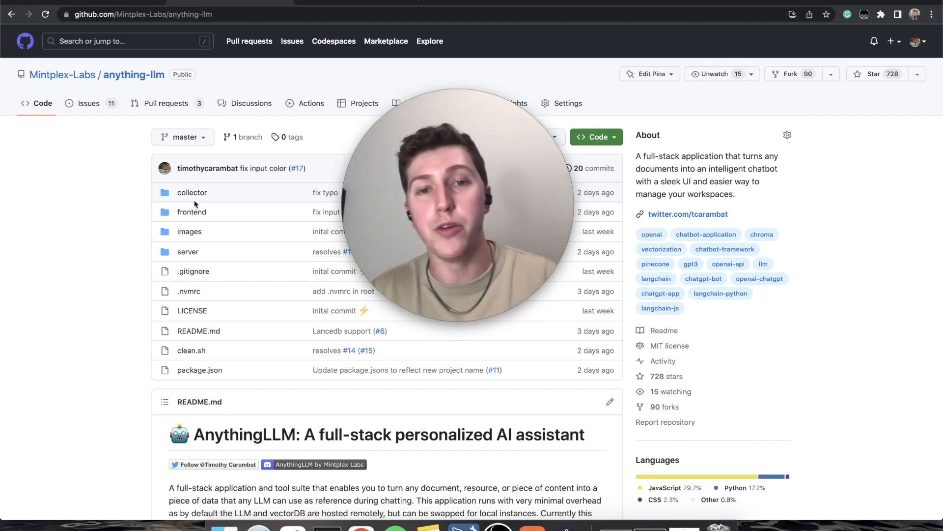
- Review Chroma's AWS deployment instructions and open the CloudFormation service in the AWS console
{"action": "left_click", "coordinate": [75, 2]}
{"action": "left_click_drag", "start_coordinate": [365, 150], "coordinate": [682, 180]}
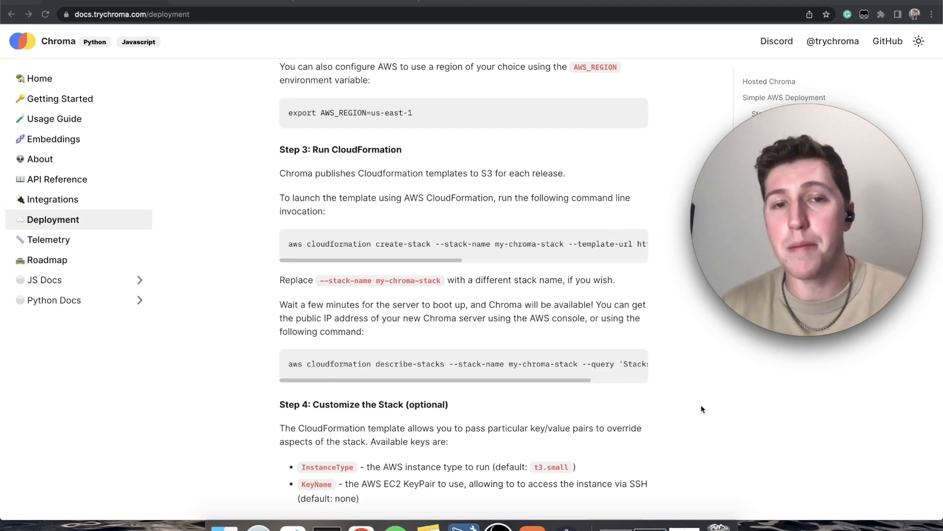
{"action": "scroll", "coordinate": [580, 246], "scroll_direction": "right", "scroll_amount": 10}
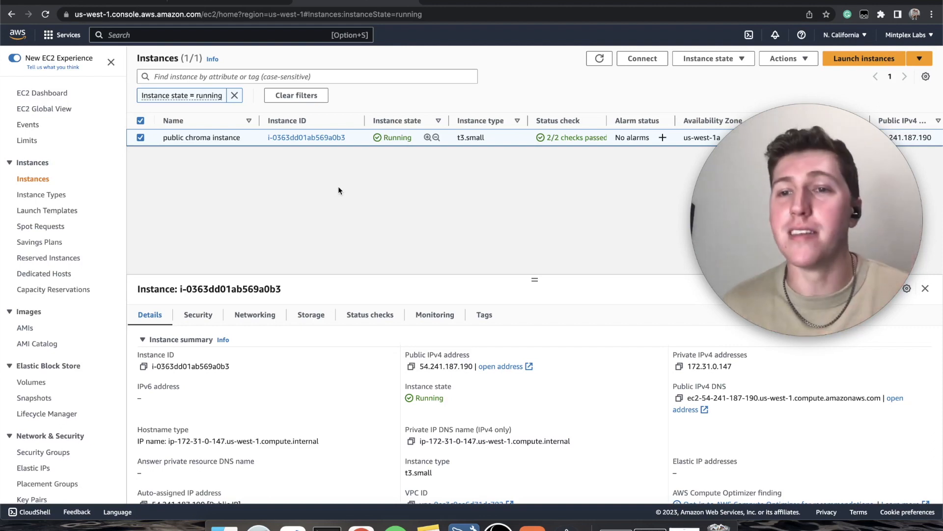
{"action": "left_click", "coordinate": [63, 35]}
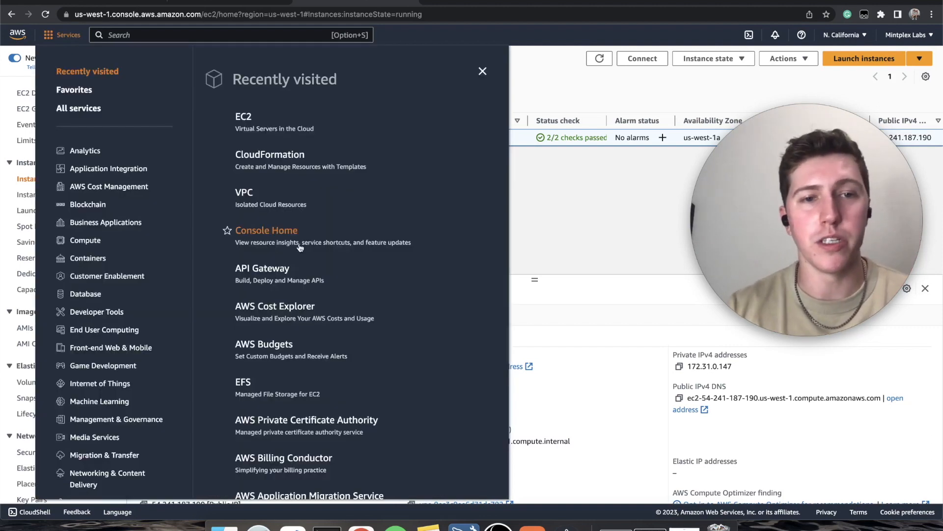
{"action": "left_click", "coordinate": [274, 164]}
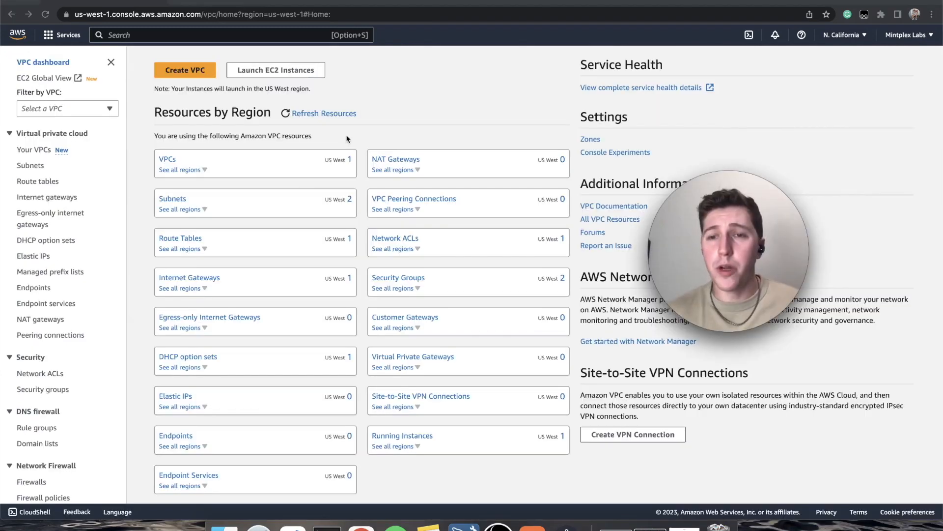
- Create a VPC named private-vpc with the IPv4 CIDR block 10.0.0.0/24 and no IPv6 block
{"action": "left_click", "coordinate": [42, 150]}
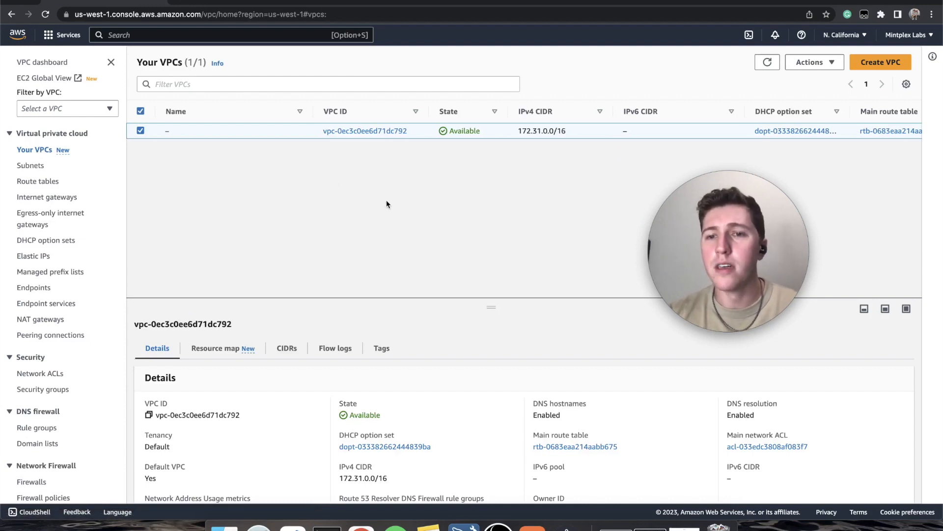
{"action": "left_click", "coordinate": [887, 62]}
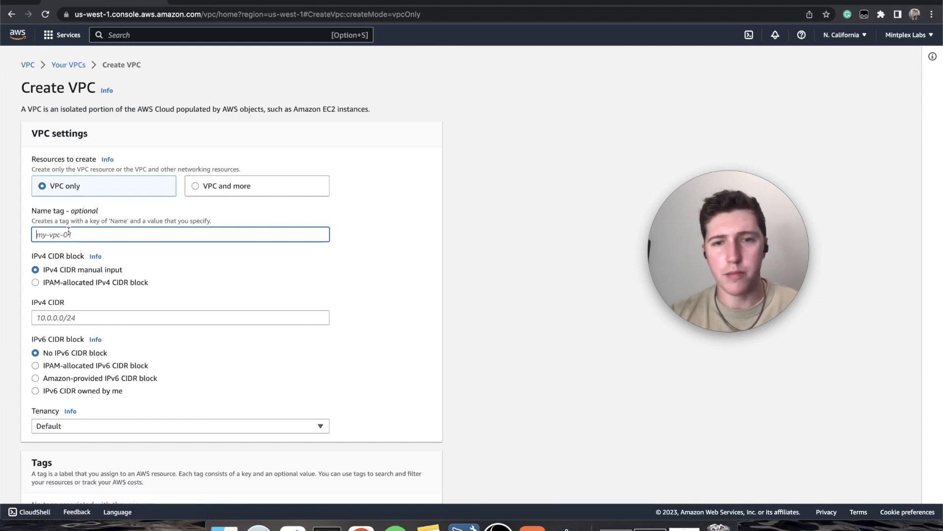
{"action": "type", "text": "private-vpc"}
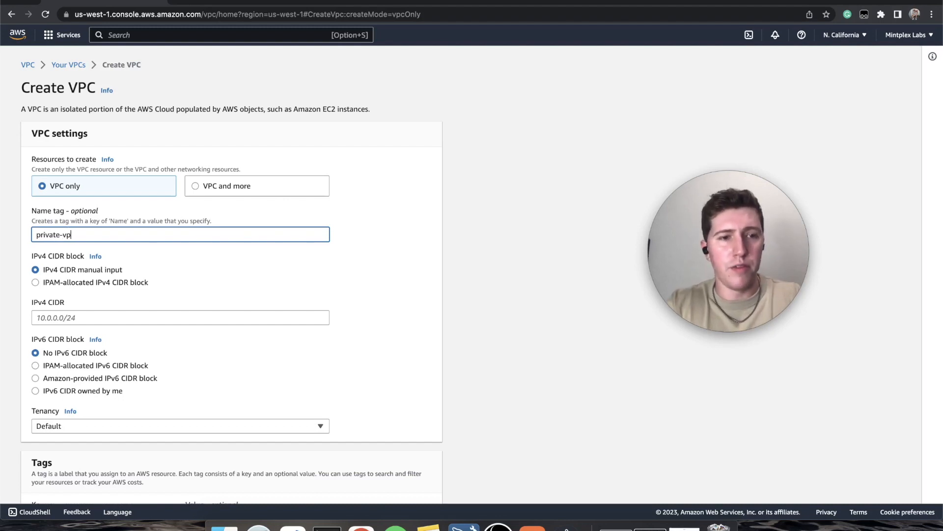
{"action": "left_click", "coordinate": [98, 315]}
{"action": "type", "text": "10.0.0.0"}
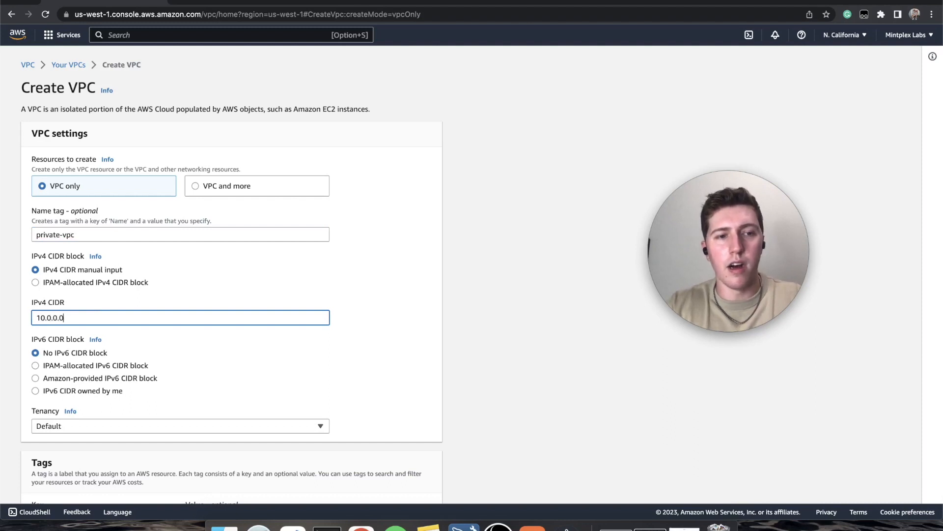
{"action": "type", "text": "/24"}
{"action": "left_click", "coordinate": [214, 281]}
{"action": "scroll", "coordinate": [213, 281], "scroll_direction": "down", "scroll_amount": 2}
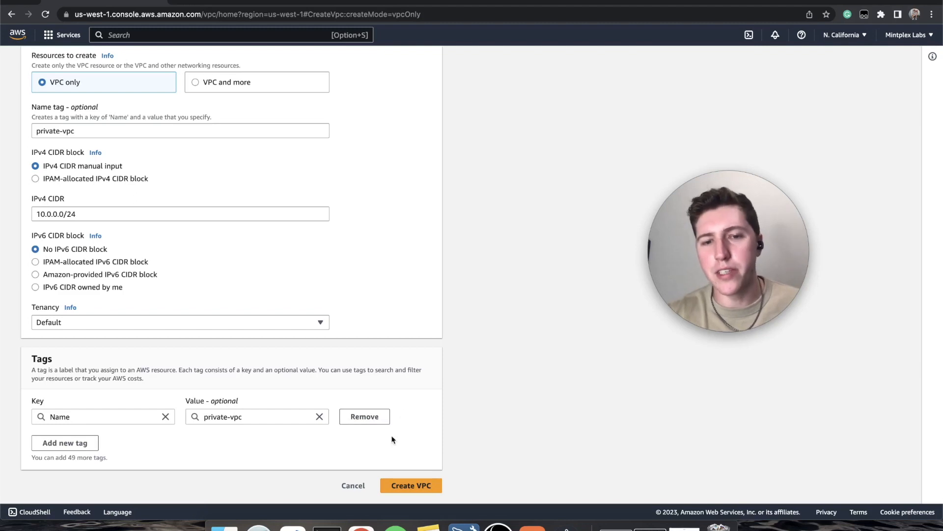
{"action": "left_click", "coordinate": [420, 485]}
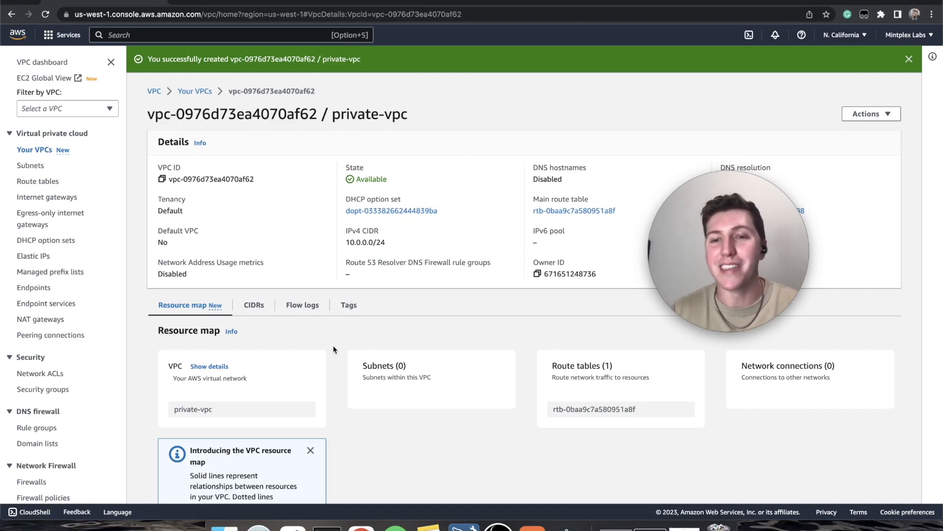
- Add the second IPv4 CIDR block 11.0.0.0/24 to private-vpc
{"action": "left_click", "coordinate": [36, 170]}
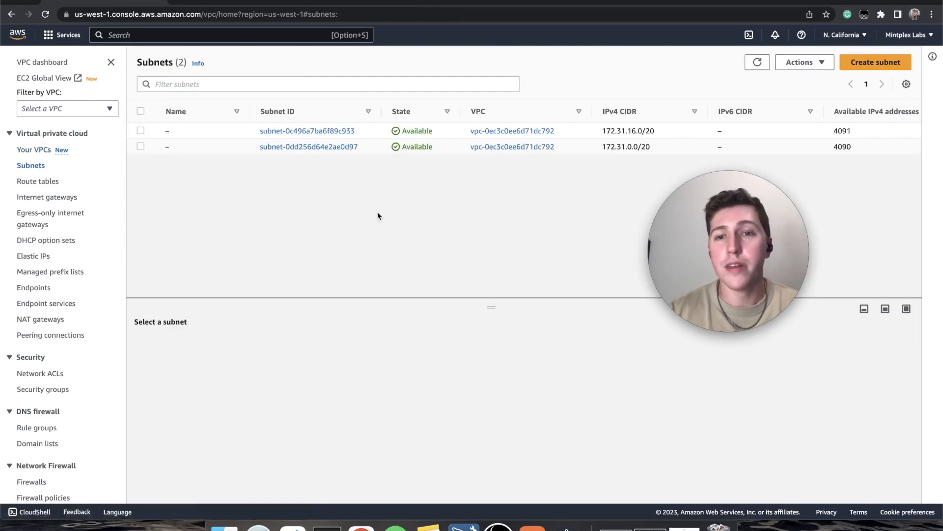
{"action": "left_click", "coordinate": [34, 149]}
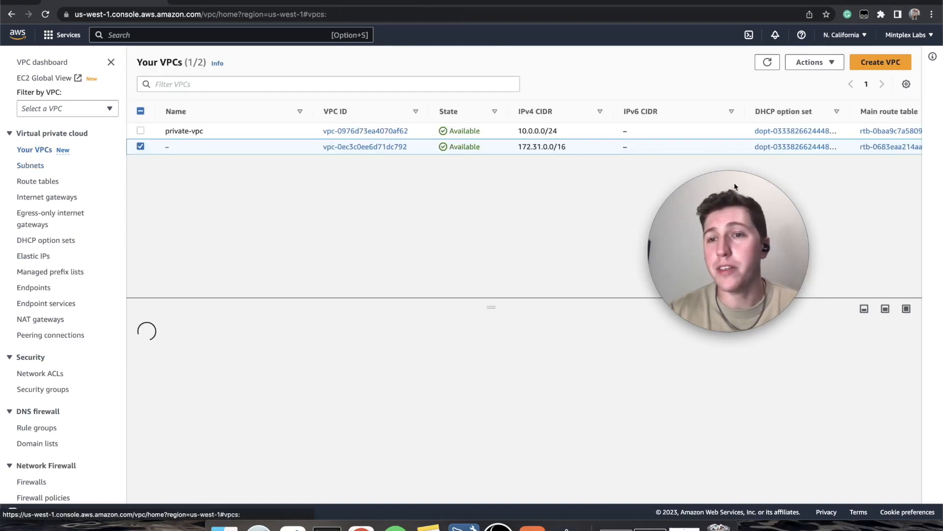
{"action": "left_click", "coordinate": [366, 133]}
{"action": "left_click", "coordinate": [867, 87]}
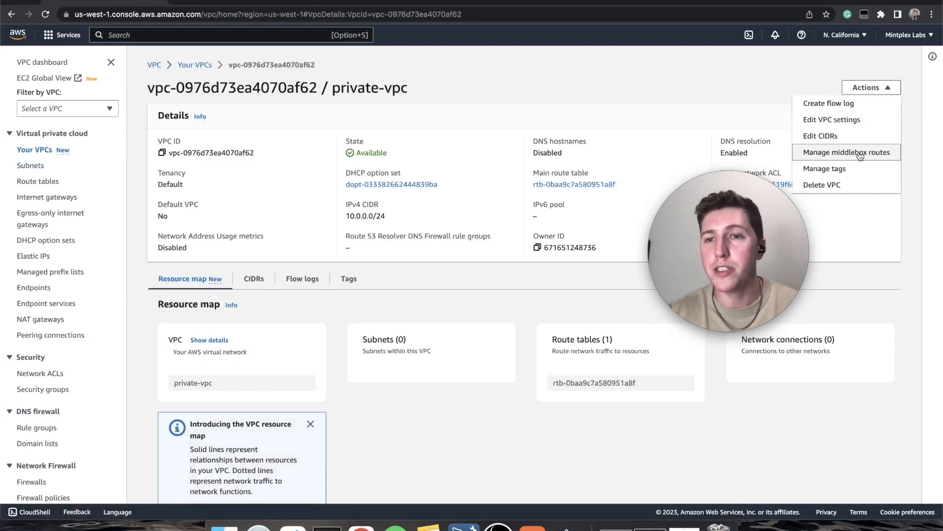
{"action": "left_click", "coordinate": [820, 135]}
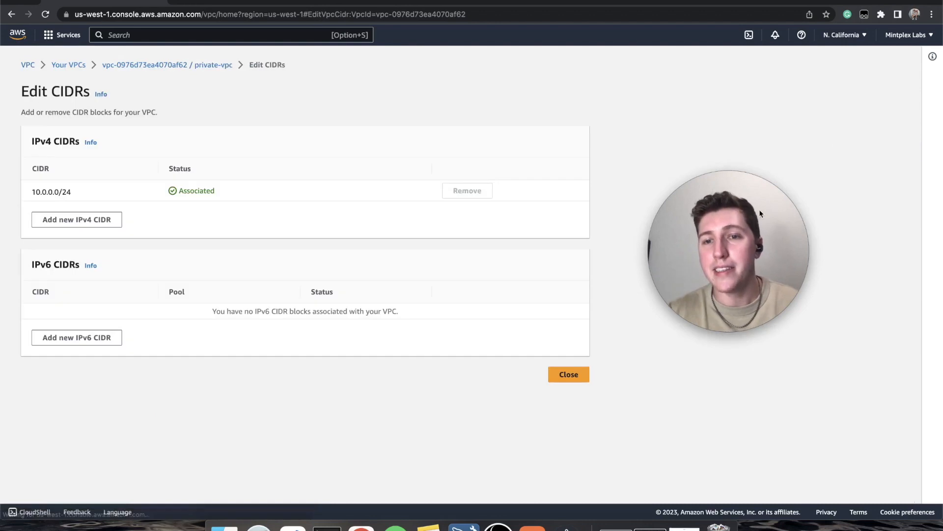
{"action": "left_click", "coordinate": [106, 227]}
{"action": "left_click", "coordinate": [352, 306]}
{"action": "type", "text": "11.0.0.0/24"}
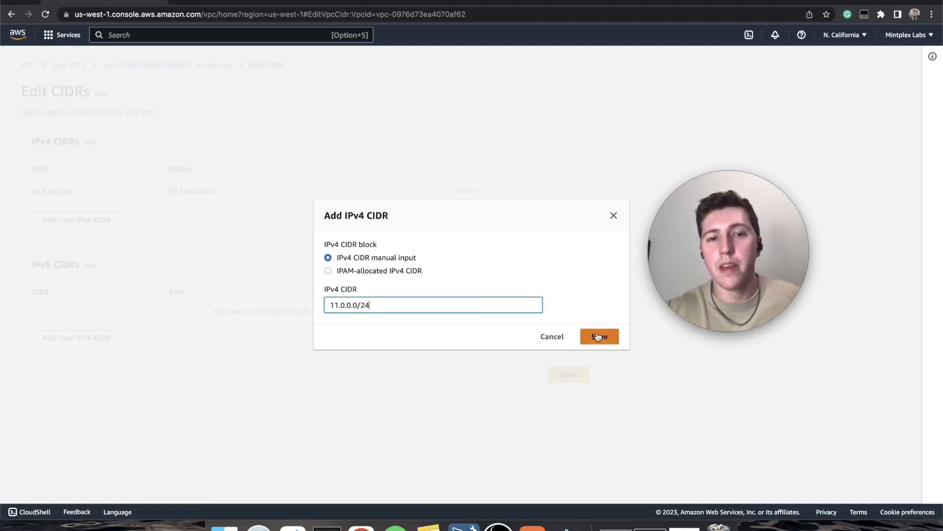
{"action": "left_click", "coordinate": [598, 336]}
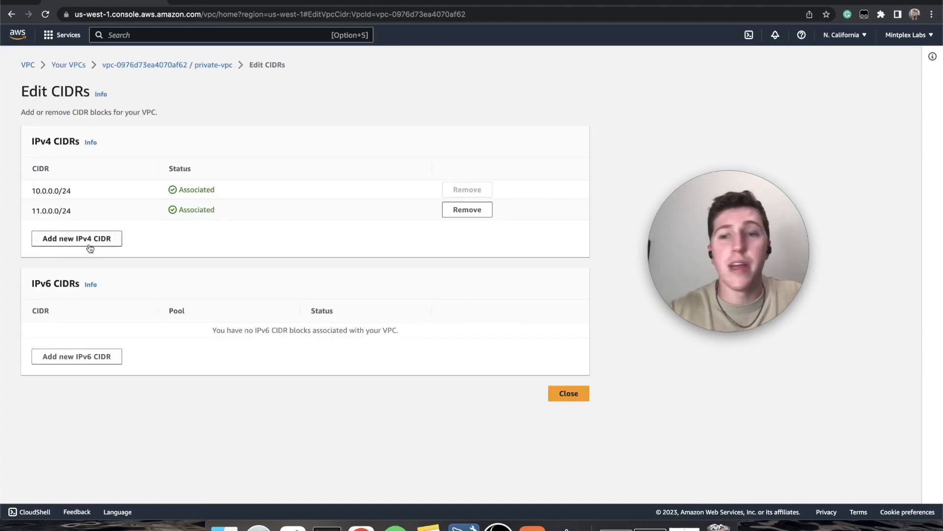
{"action": "left_click", "coordinate": [208, 65]}
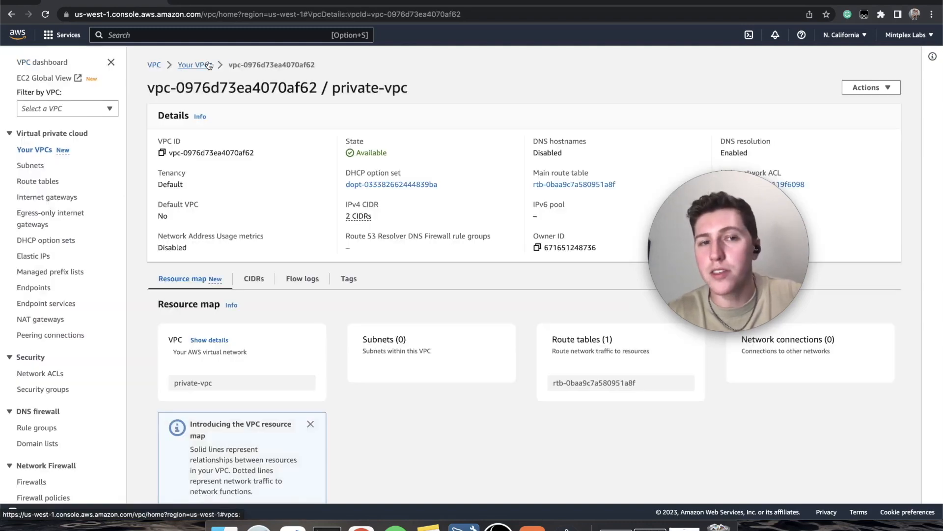
- Start creating a subnet and assign it to private-vpc
{"action": "left_click", "coordinate": [28, 167]}
{"action": "left_click", "coordinate": [875, 63]}
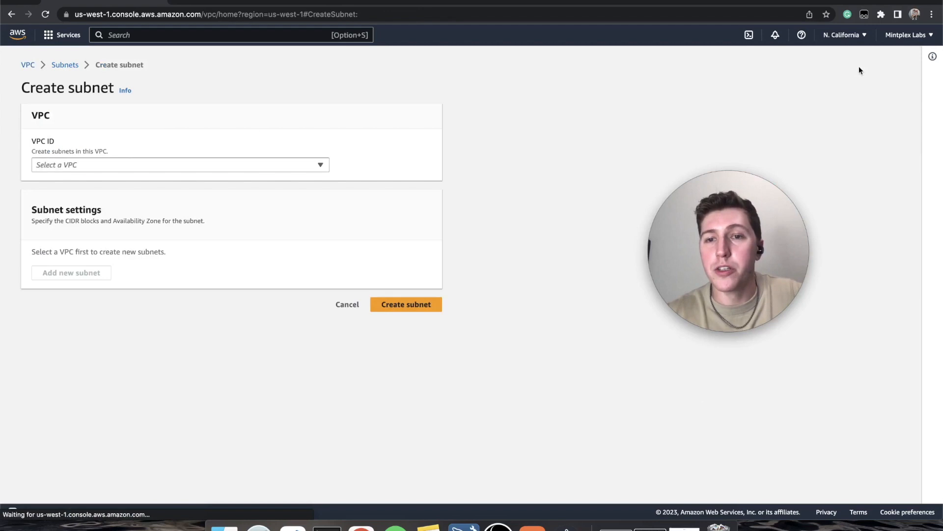
{"action": "left_click", "coordinate": [147, 167]}
{"action": "left_click", "coordinate": [122, 193]}
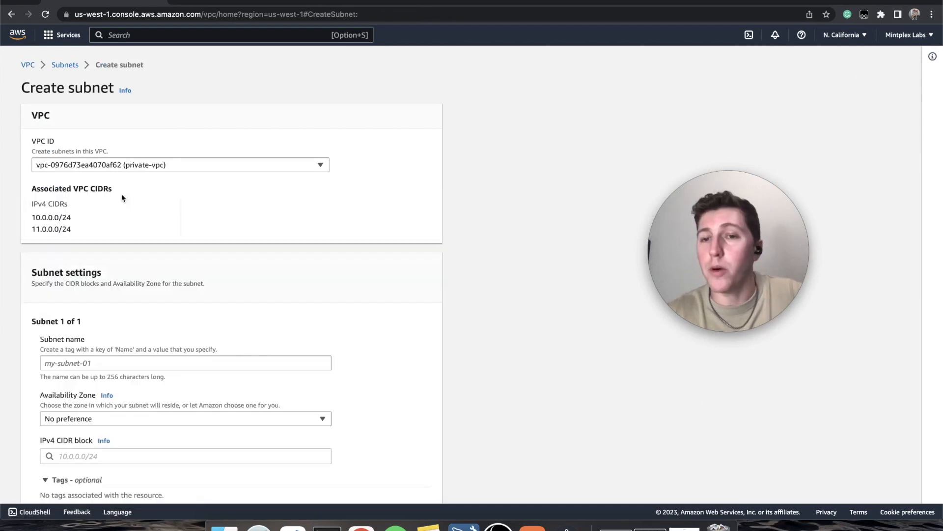
{"action": "scroll", "coordinate": [124, 228], "scroll_direction": "down", "scroll_amount": 1}
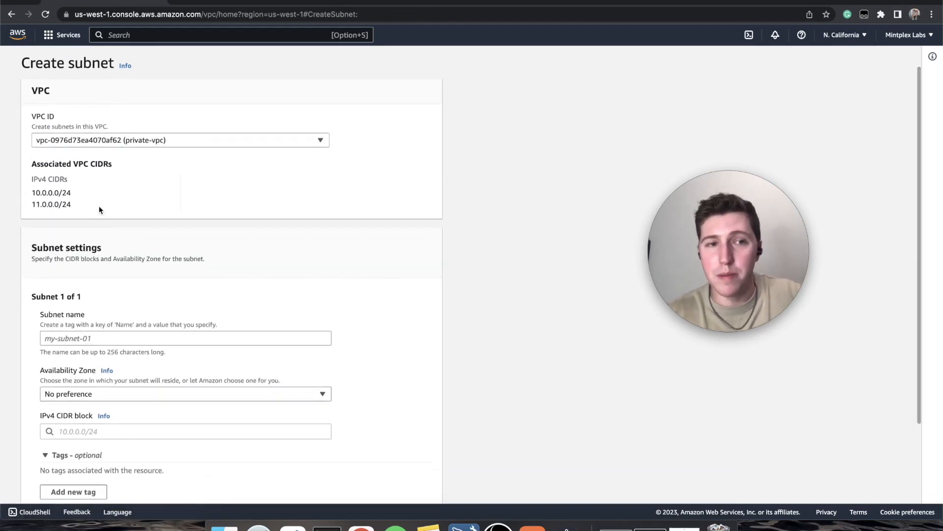
- Define the first subnet as "public subnet" in zone us-west-1a with the IPv4 CIDR block 10.0.0.0/24
{"action": "triple_click", "coordinate": [38, 193]}
{"action": "key", "text": "super+c"}
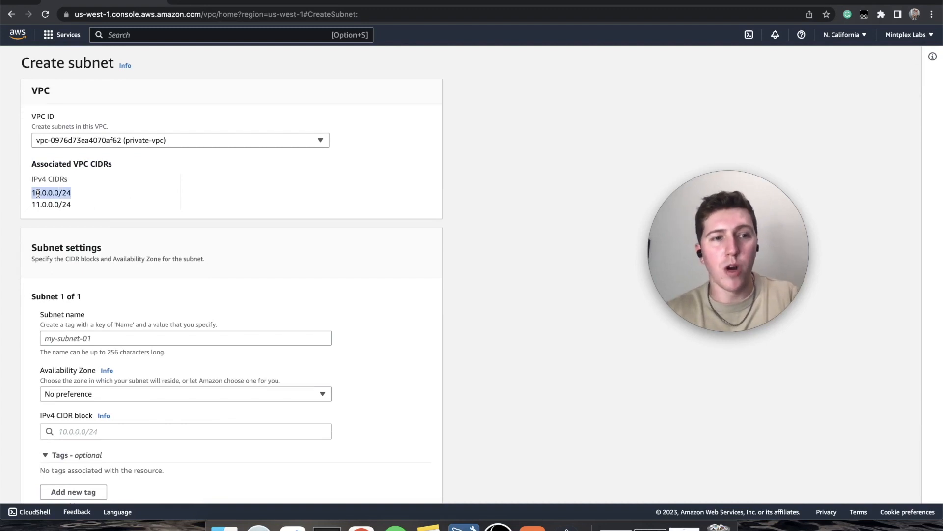
{"action": "left_click", "coordinate": [98, 338]}
{"action": "type", "text": "public subnet"}
{"action": "left_click", "coordinate": [115, 394]}
{"action": "left_click", "coordinate": [140, 348]}
{"action": "scroll", "coordinate": [301, 363], "scroll_direction": "down", "scroll_amount": 3}
{"action": "left_click", "coordinate": [125, 354]}
{"action": "key", "text": "super+v"}
{"action": "left_click", "coordinate": [381, 330]}
{"action": "scroll", "coordinate": [384, 330], "scroll_direction": "down", "scroll_amount": 2}
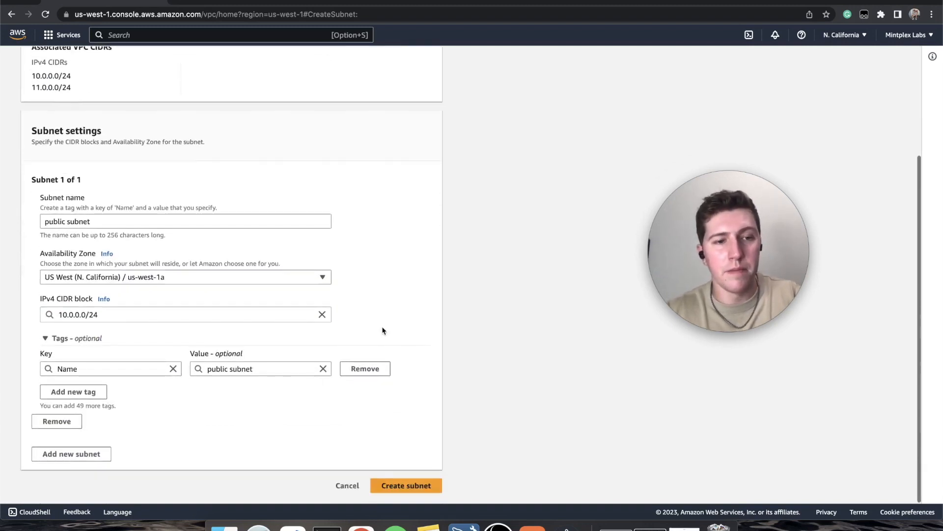
- Add a second subnet entry named "private subnet" in availability zone us-west-1b
{"action": "left_click", "coordinate": [87, 451]}
{"action": "scroll", "coordinate": [187, 346], "scroll_direction": "down", "scroll_amount": 7}
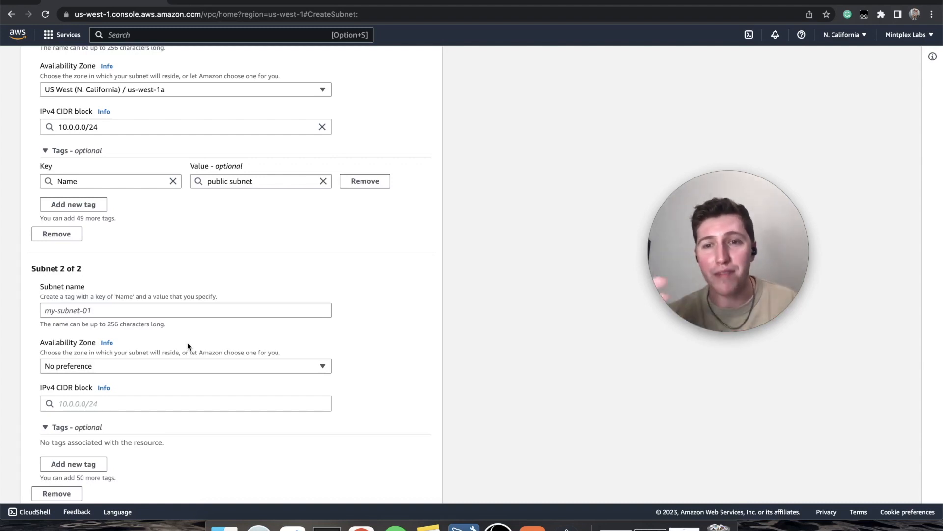
{"action": "left_click", "coordinate": [159, 310]}
{"action": "type", "text": "private subnet"}
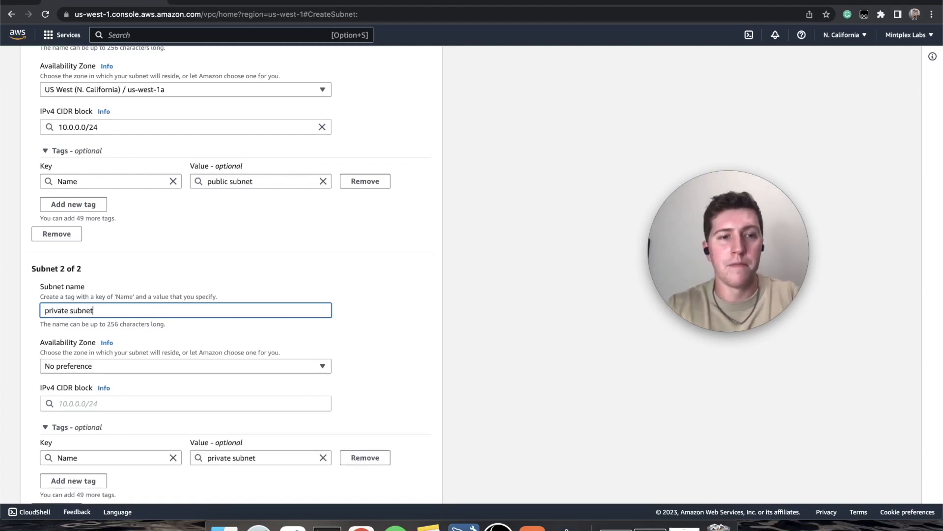
{"action": "scroll", "coordinate": [225, 242], "scroll_direction": "up", "scroll_amount": 3}
{"action": "scroll", "coordinate": [223, 240], "scroll_direction": "down", "scroll_amount": 5}
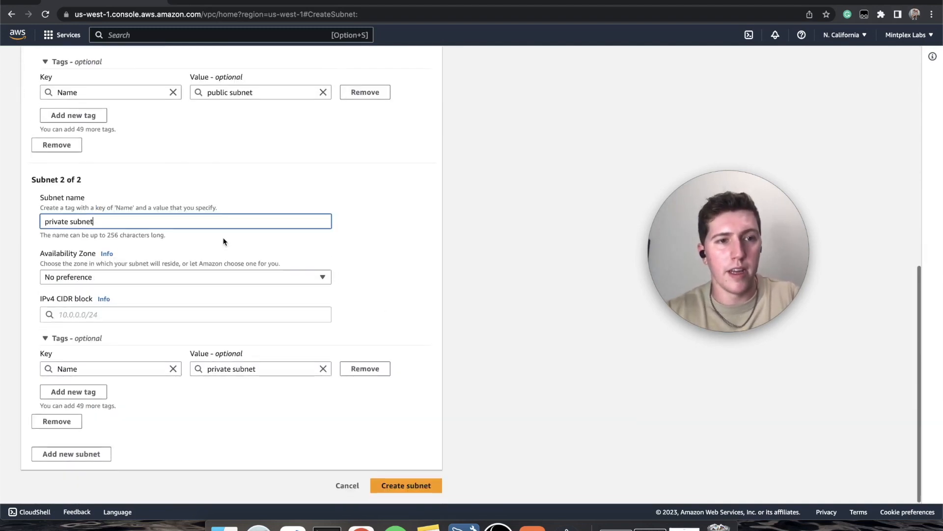
{"action": "left_click", "coordinate": [114, 277]}
{"action": "left_click", "coordinate": [126, 349]}
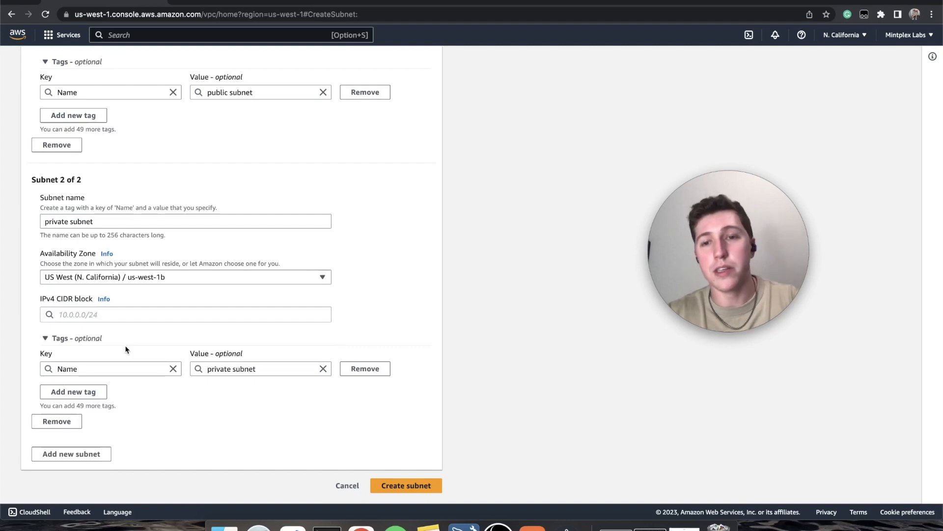
- Set the private subnet's IPv4 CIDR block to 11.0.0.0/24 and create both subnets
{"action": "left_click", "coordinate": [126, 314]}
{"action": "type", "text": "10.0.0.0/24"}
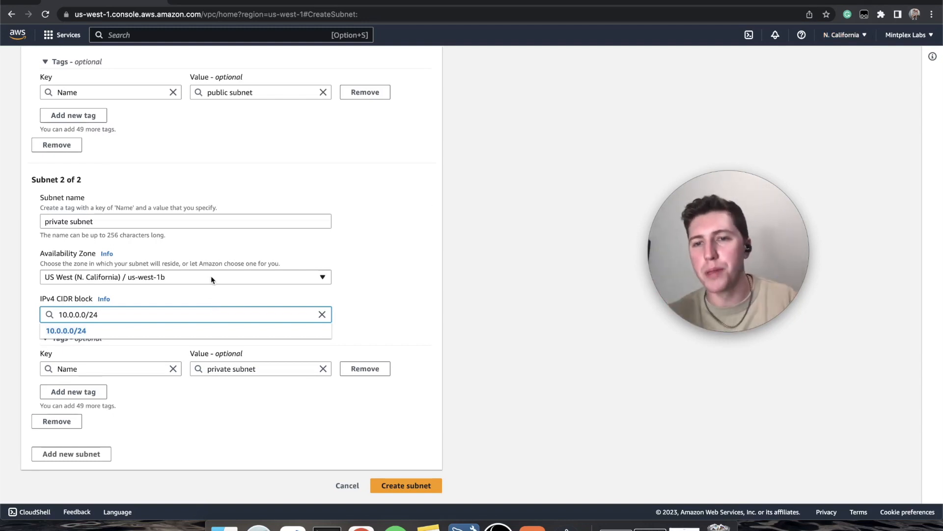
{"action": "left_click", "coordinate": [371, 291]}
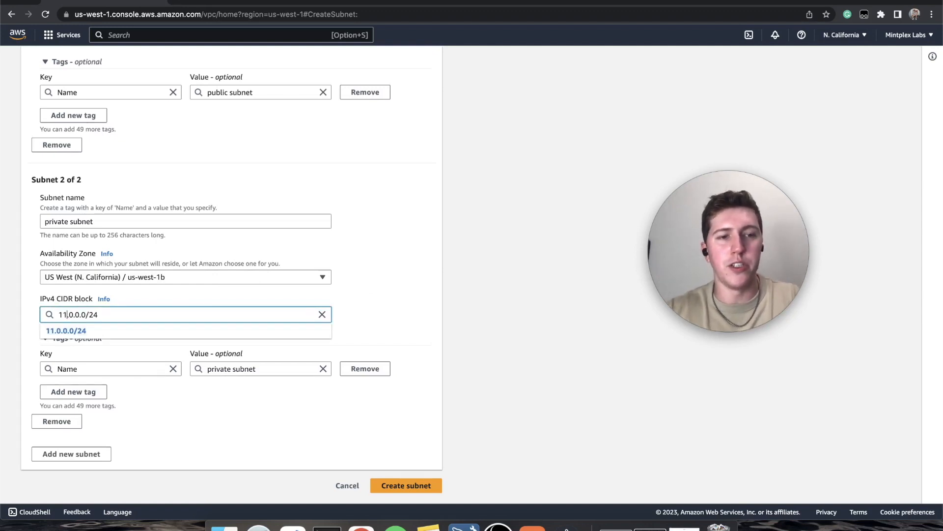
{"action": "left_click", "coordinate": [373, 301]}
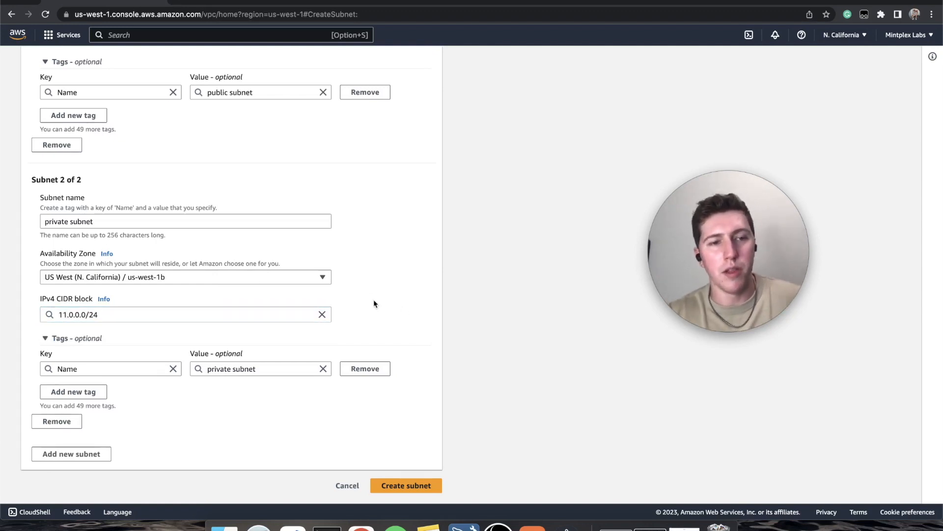
{"action": "left_click", "coordinate": [404, 485]}
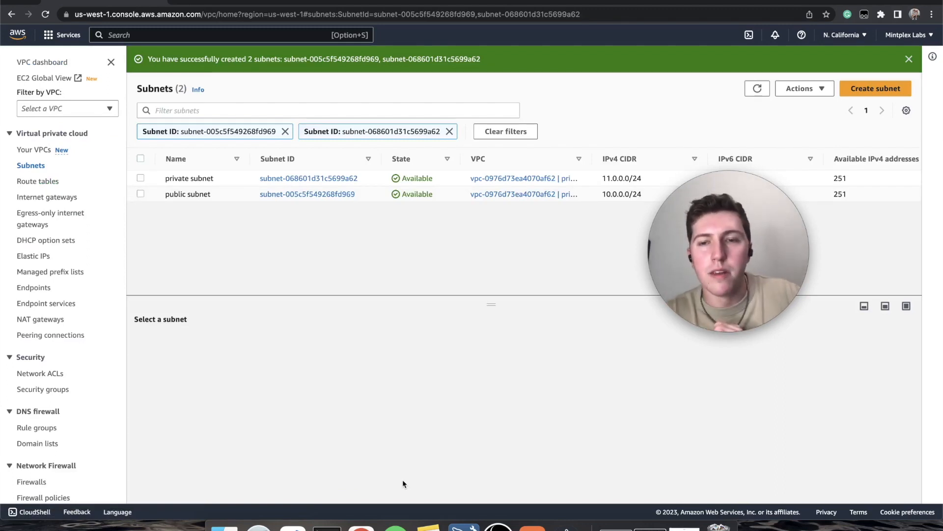
- Create an internet gateway named private-vpc-igw
{"action": "left_click", "coordinate": [72, 197]}
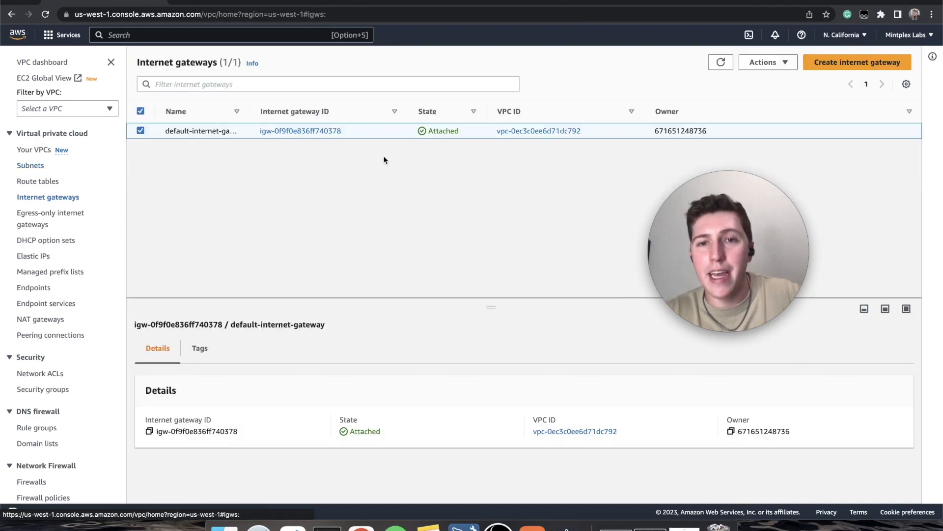
{"action": "left_click", "coordinate": [855, 62]}
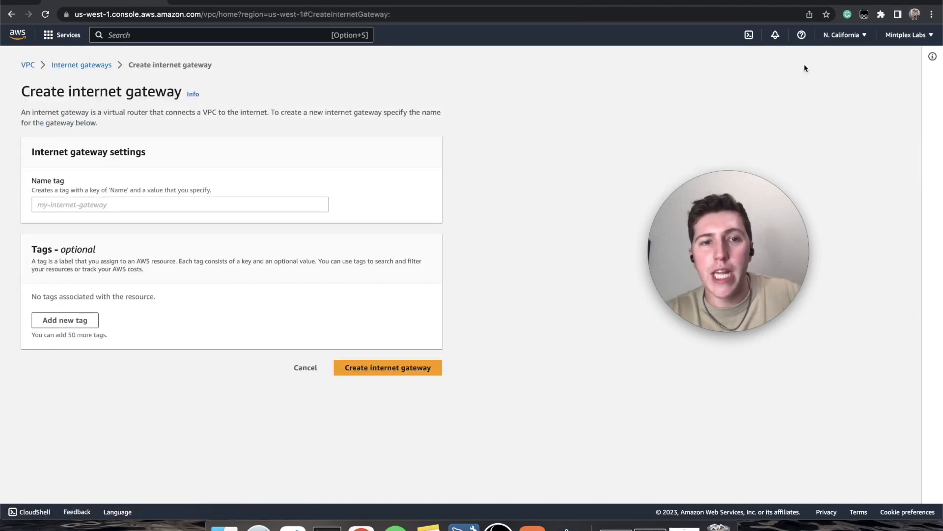
{"action": "left_click", "coordinate": [156, 205]}
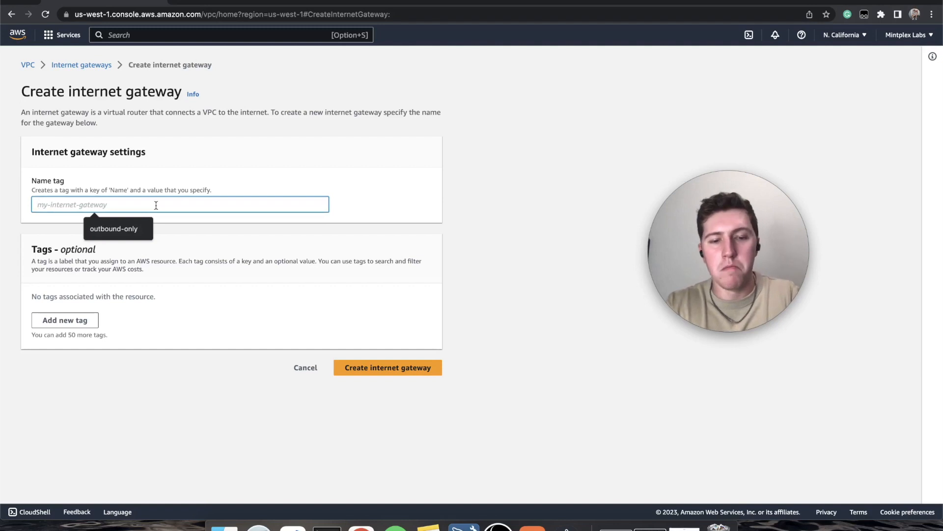
{"action": "type", "text": "p"}
{"action": "key", "text": "BackSpace"}
{"action": "type", "text": "private-vpc"}
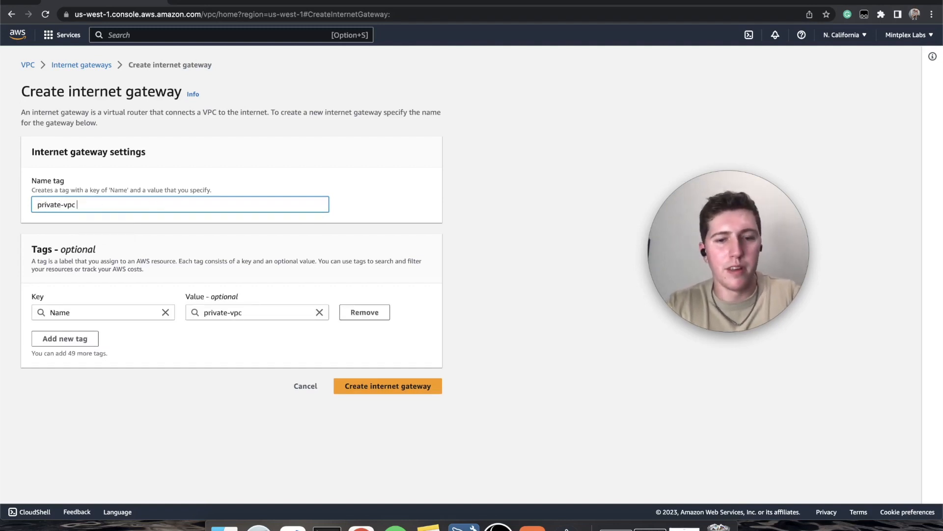
{"action": "type", "text": "-igw"}
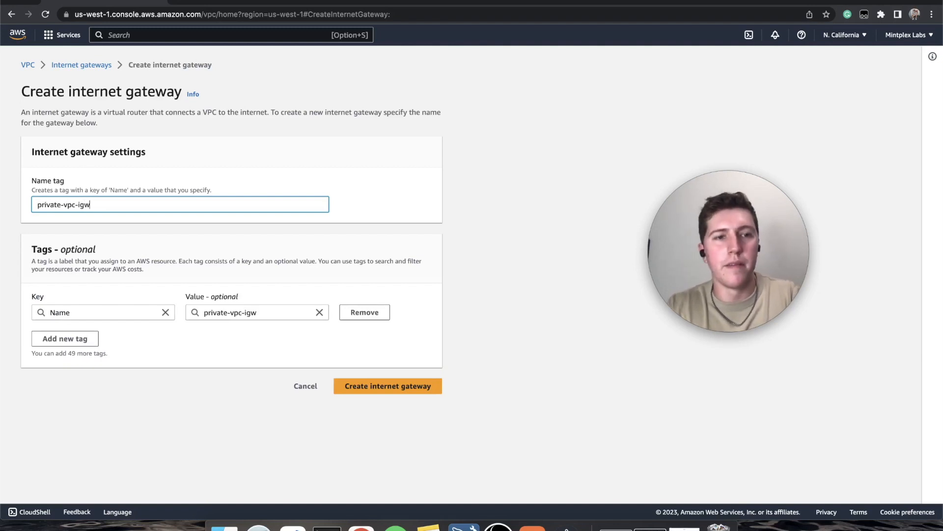
{"action": "left_click", "coordinate": [386, 388]}
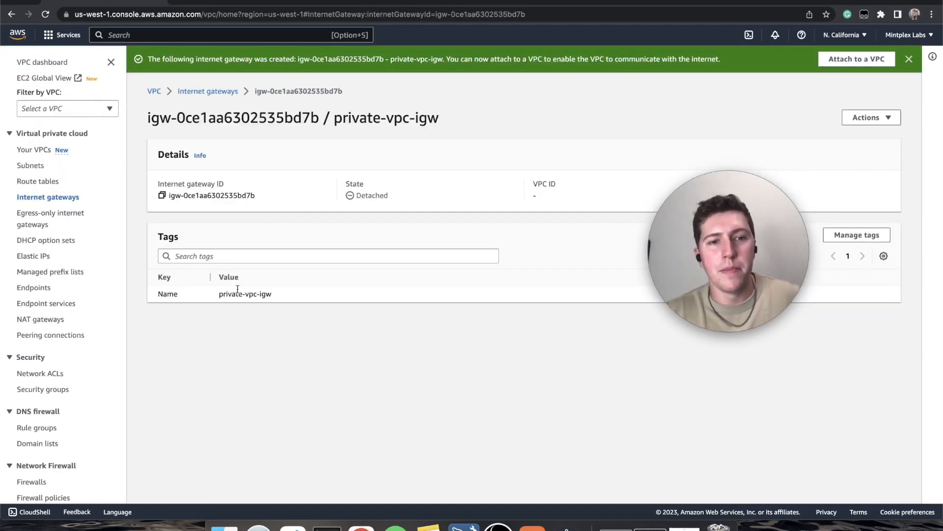
- Attach the private-vpc-igw internet gateway to private-vpc and view that VPC's resource map
{"action": "left_click", "coordinate": [887, 119]}
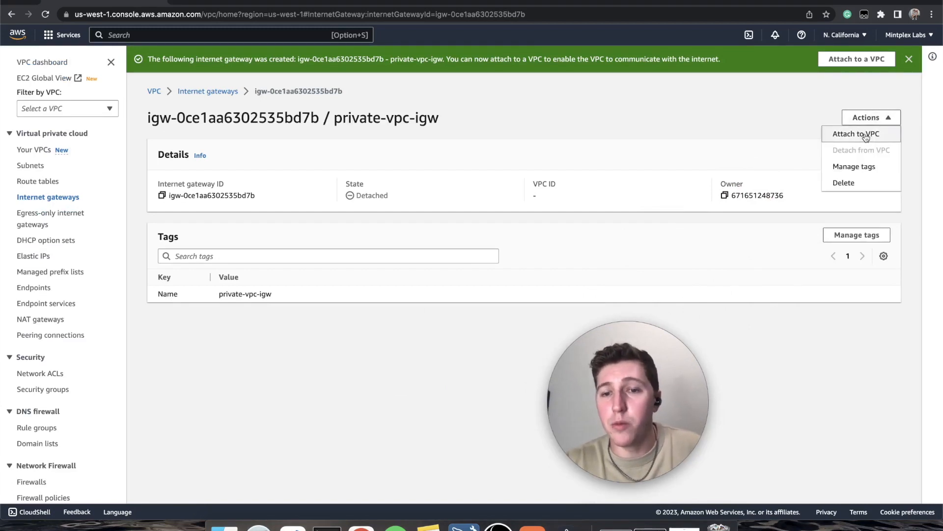
{"action": "left_click", "coordinate": [870, 133]}
{"action": "left_click", "coordinate": [110, 190]}
{"action": "left_click", "coordinate": [104, 207]}
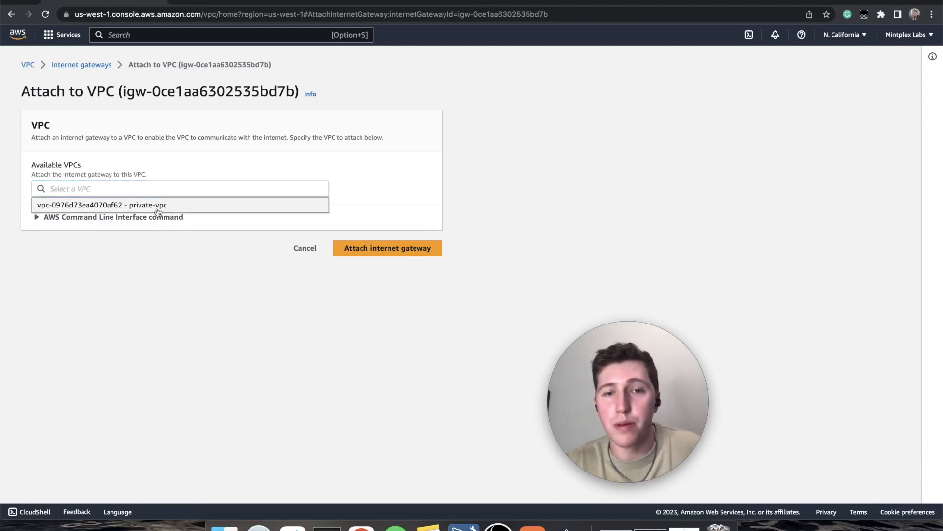
{"action": "left_click", "coordinate": [295, 204]}
{"action": "left_click", "coordinate": [378, 250]}
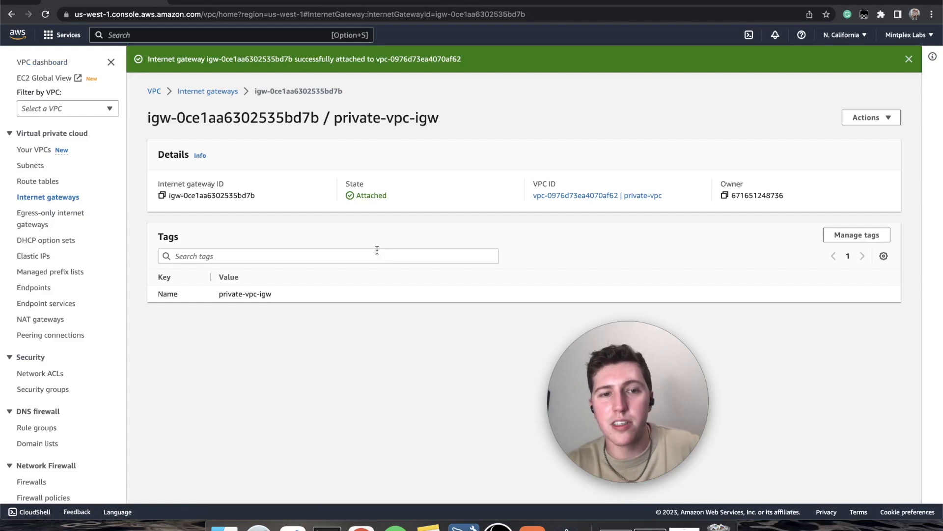
{"action": "left_click", "coordinate": [36, 150]}
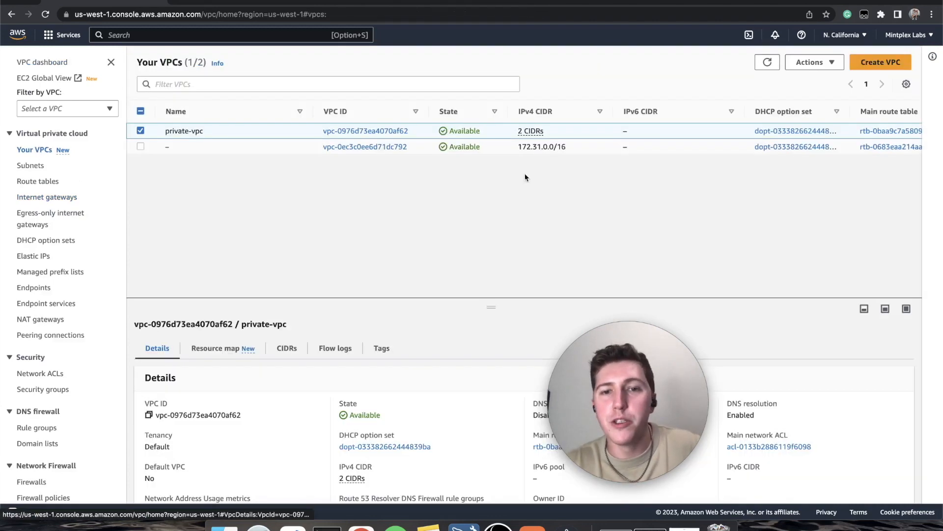
{"action": "left_click", "coordinate": [367, 132]}
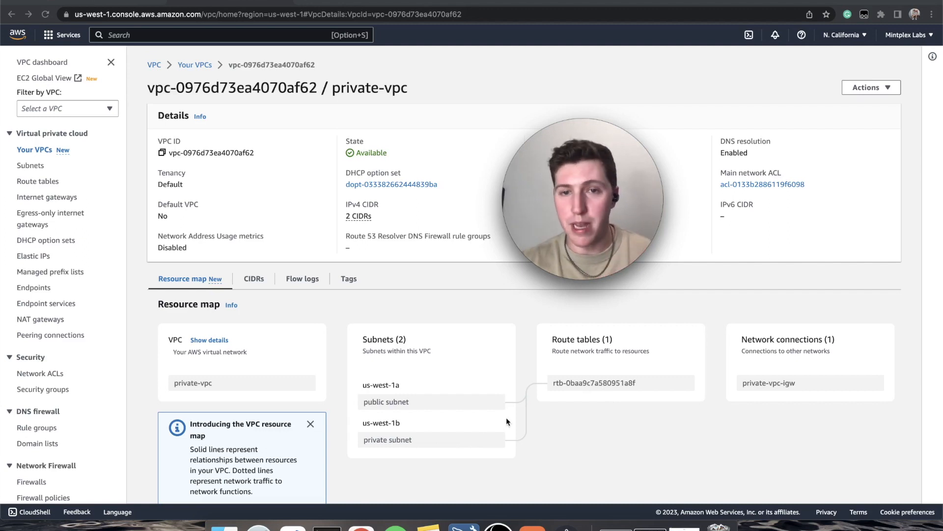
- Create a route table named private-routetable in private-vpc
{"action": "left_click", "coordinate": [52, 184]}
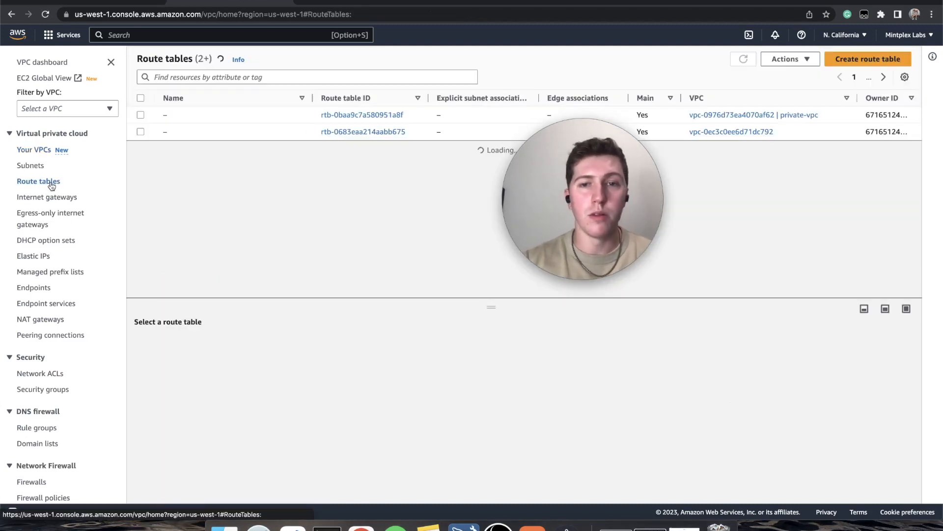
{"action": "left_click", "coordinate": [872, 59]}
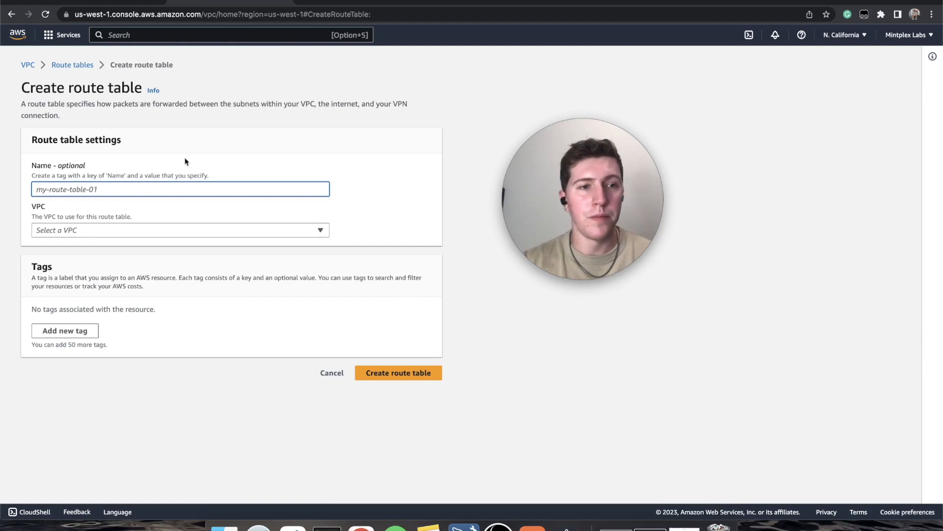
{"action": "type", "text": "private"}
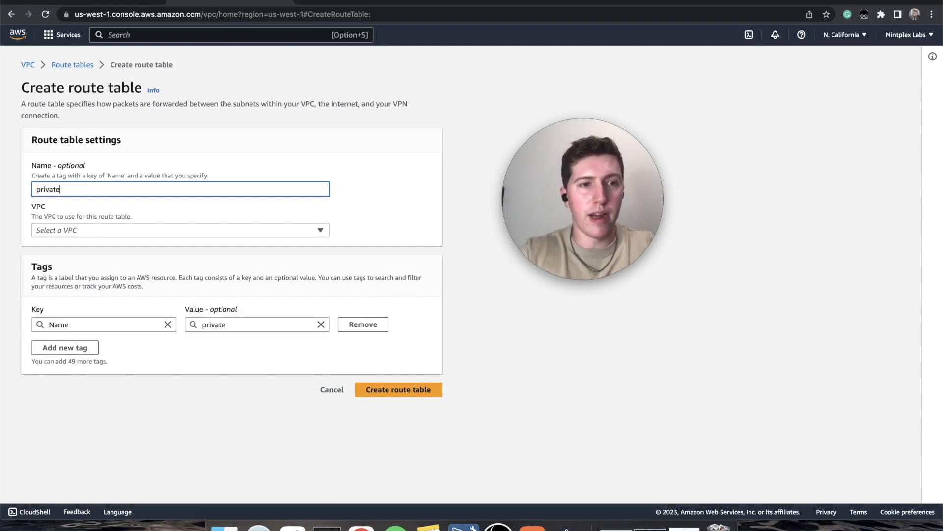
{"action": "type", "text": "-routetable"}
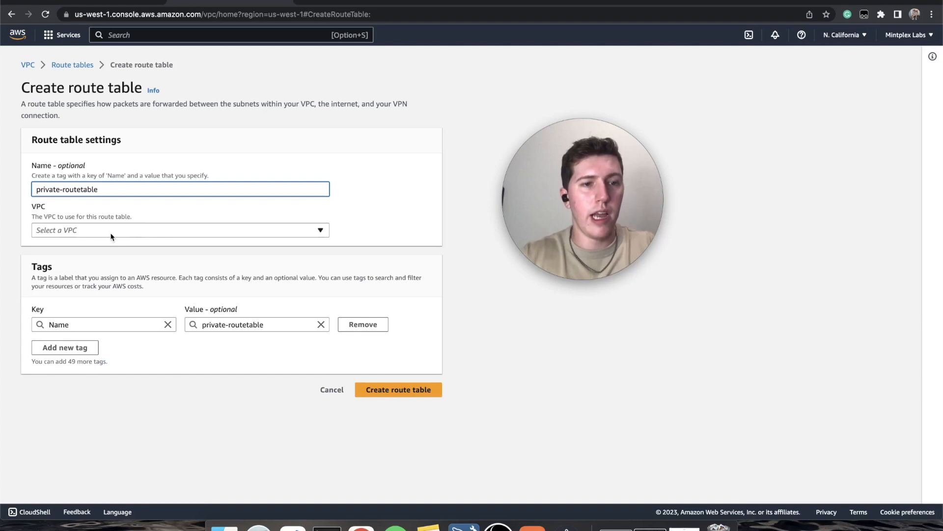
{"action": "left_click", "coordinate": [112, 237]}
{"action": "left_click", "coordinate": [143, 262]}
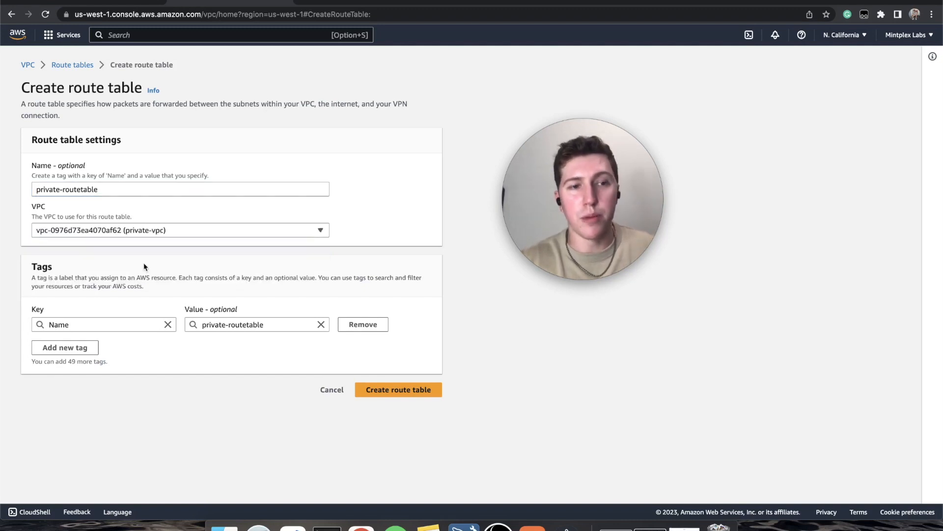
{"action": "left_click", "coordinate": [417, 390]}
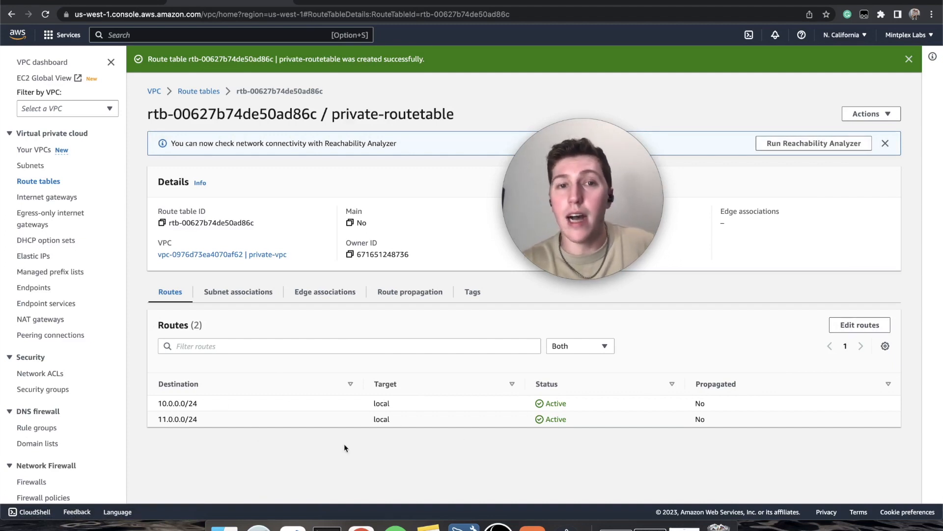
- Associate the private subnet with private-routetable and save the subnet associations
{"action": "left_click", "coordinate": [880, 114]}
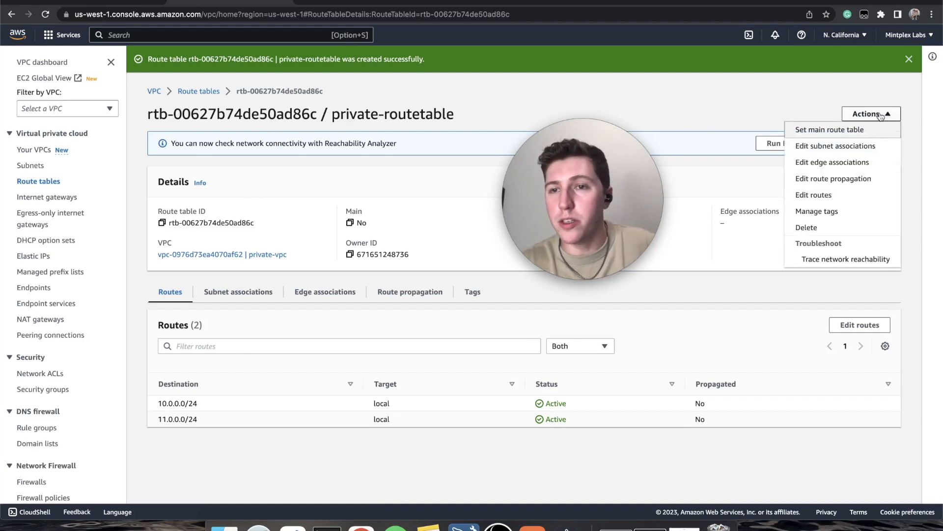
{"action": "left_click", "coordinate": [855, 146]}
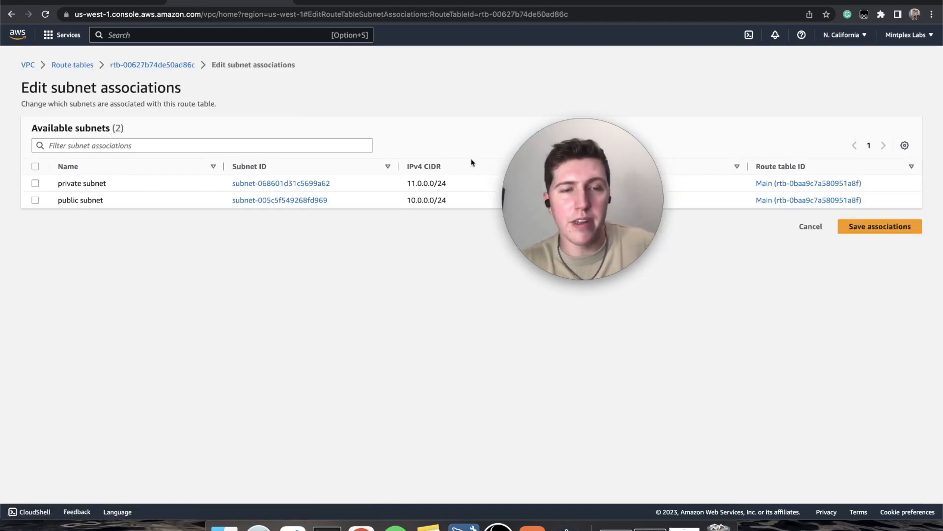
{"action": "left_click", "coordinate": [35, 183]}
{"action": "left_click", "coordinate": [882, 295]}
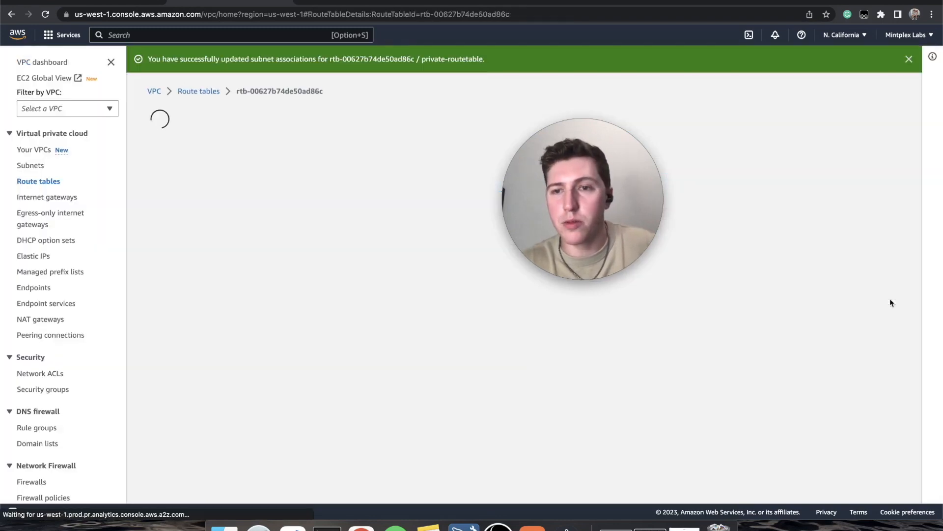
- Add a 0.0.0.0/0 route targeting the private-vpc-igw internet gateway to the public subnet's route table in private-vpc and save it
{"action": "left_click", "coordinate": [34, 150]}
{"action": "left_click", "coordinate": [342, 132]}
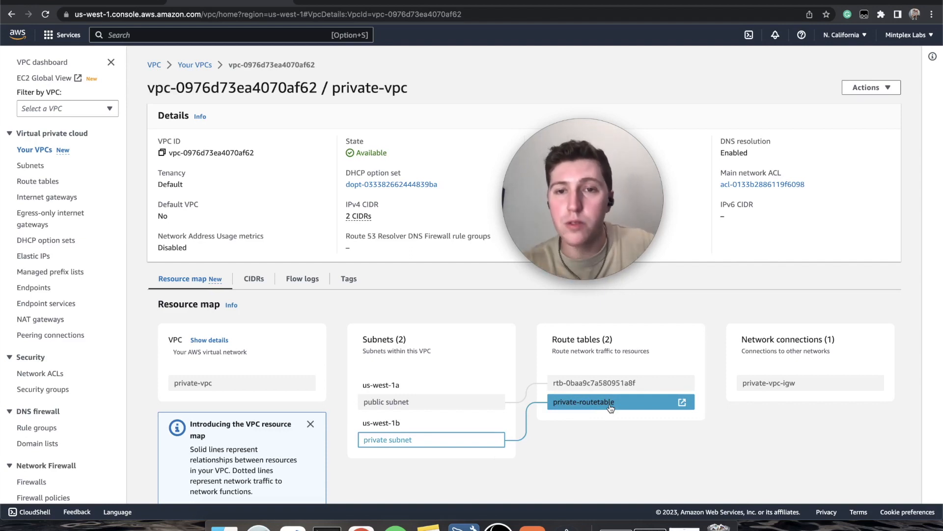
{"action": "left_click", "coordinate": [682, 383]}
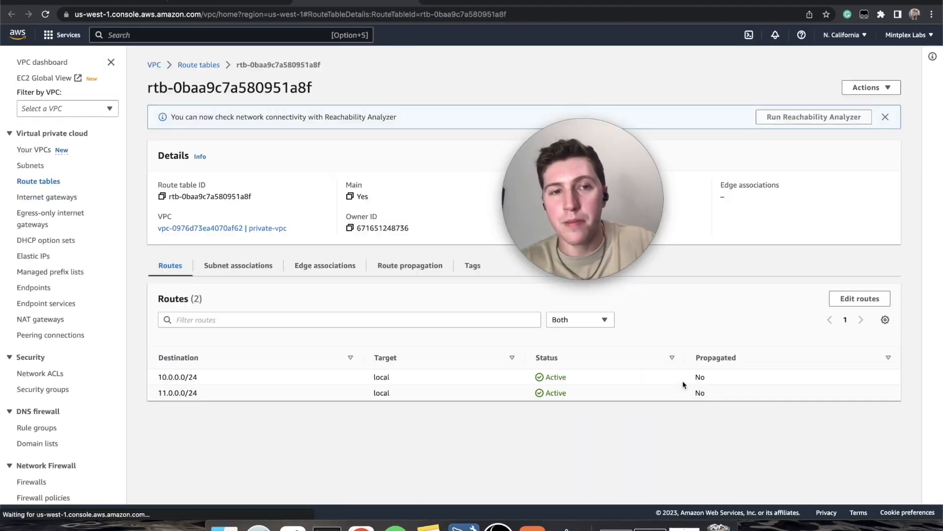
{"action": "left_click", "coordinate": [860, 299]}
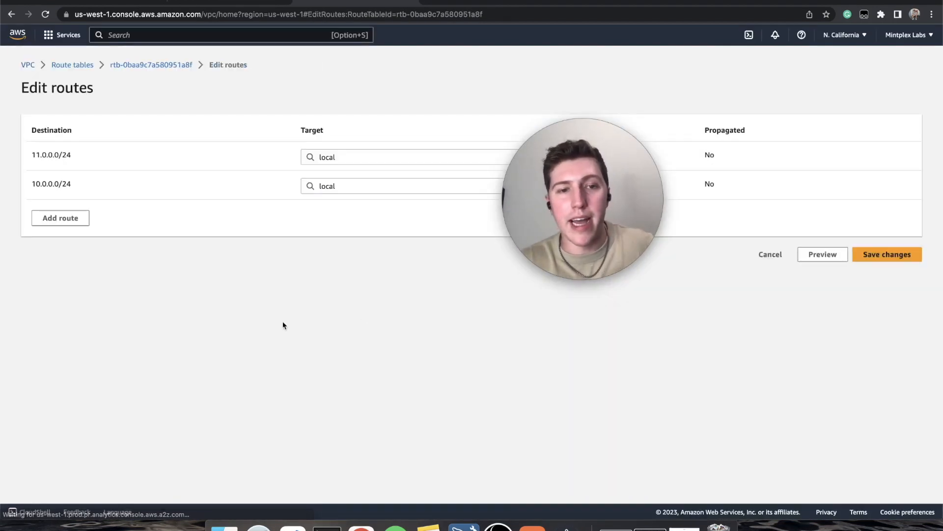
{"action": "left_click", "coordinate": [74, 217]}
{"action": "left_click", "coordinate": [89, 214]}
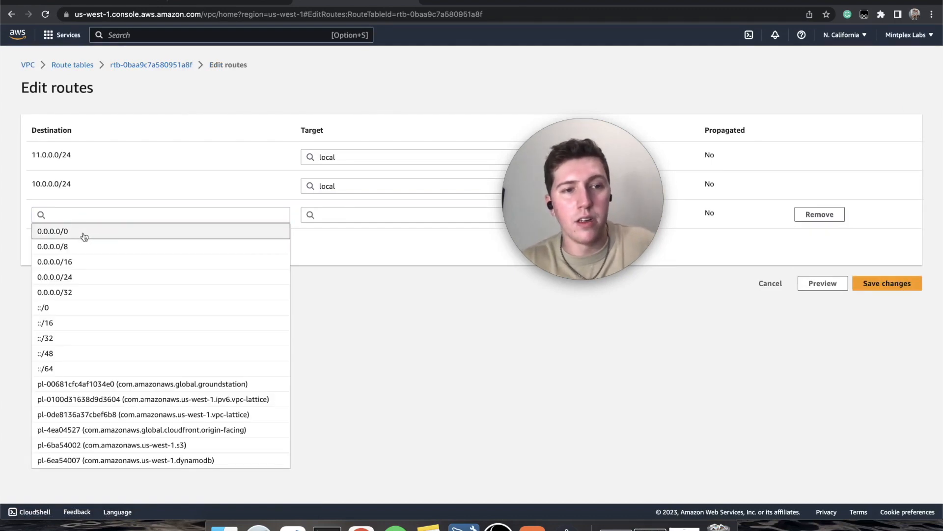
{"action": "left_click", "coordinate": [85, 231]}
{"action": "left_click", "coordinate": [368, 214]}
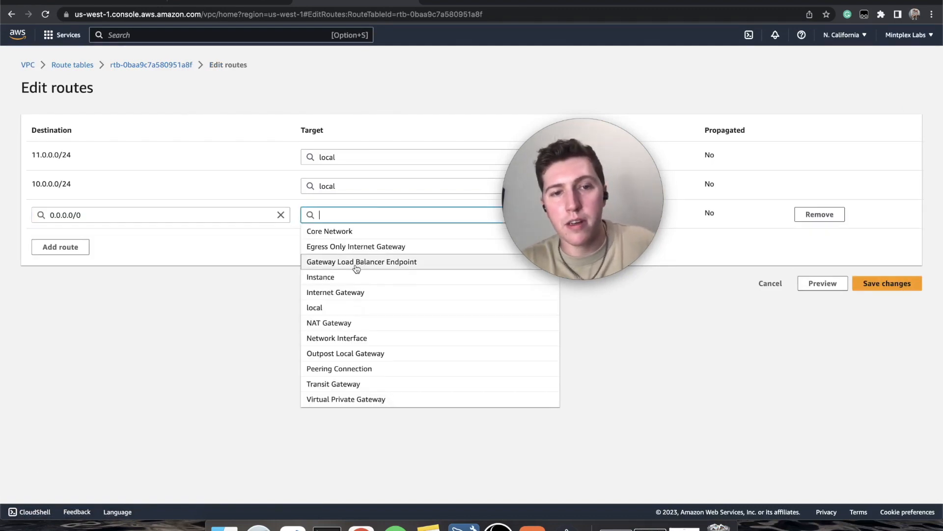
{"action": "left_click", "coordinate": [338, 292]}
{"action": "left_click", "coordinate": [372, 232]}
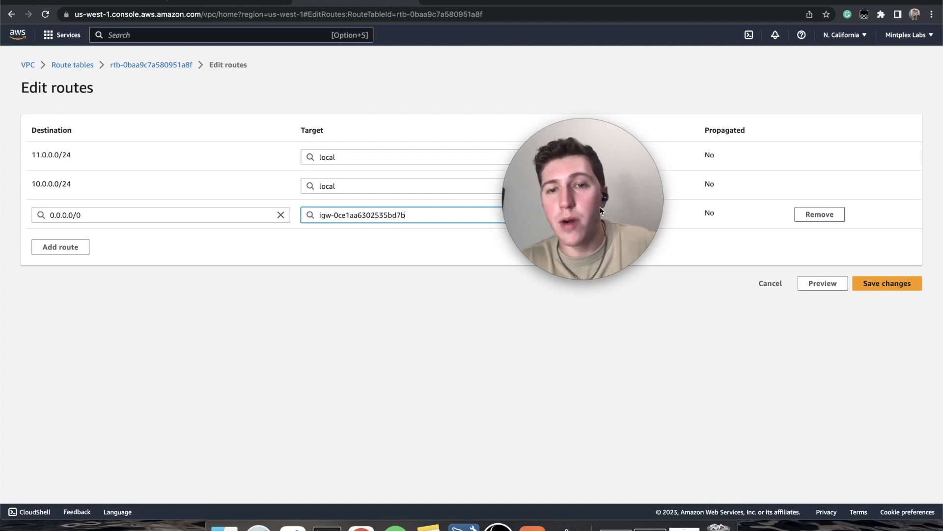
{"action": "left_click", "coordinate": [902, 287]}
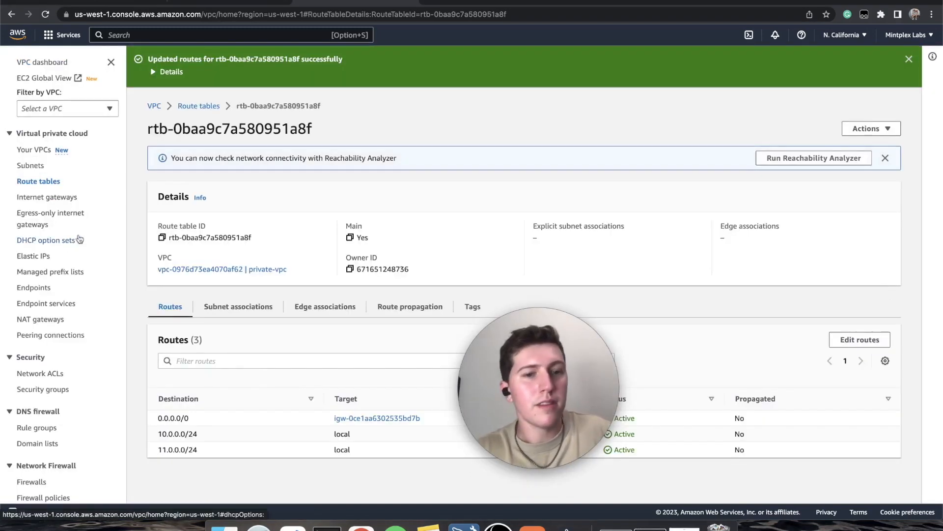
- Review the resource map of private-vpc, checking how subnets, route tables and the internet gateway connect
{"action": "left_click", "coordinate": [30, 149]}
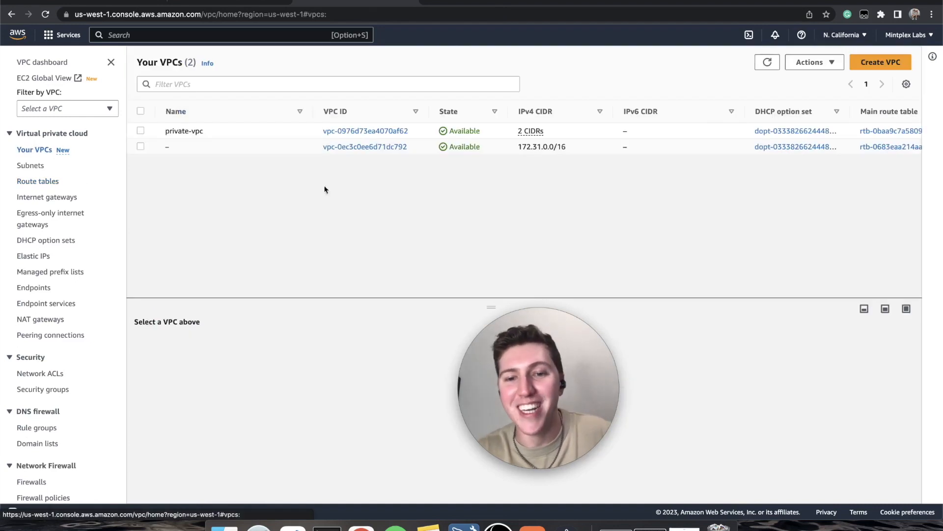
{"action": "left_click", "coordinate": [369, 134]}
{"action": "left_click_drag", "start_coordinate": [539, 384], "coordinate": [686, 168]}
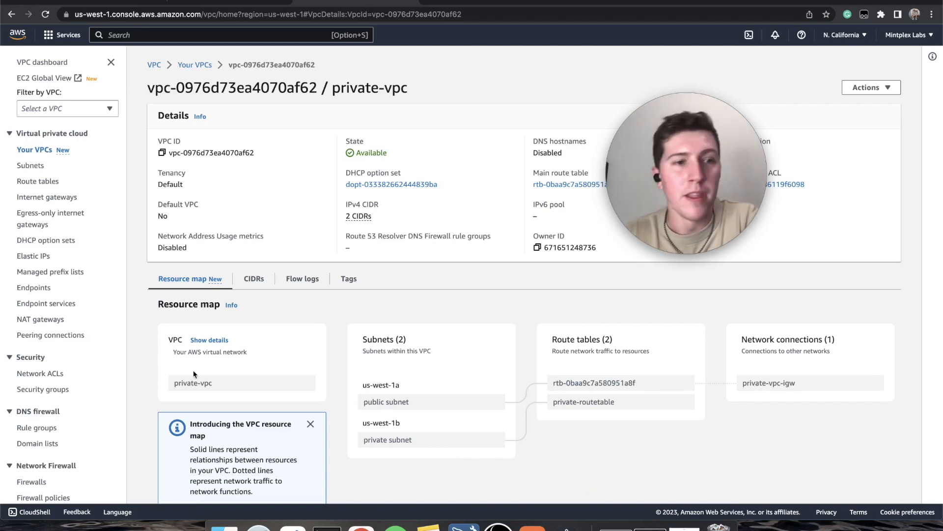
- Begin a NAT gateway named "default nat gateway" and place it in the public subnet
{"action": "left_click", "coordinate": [45, 319]}
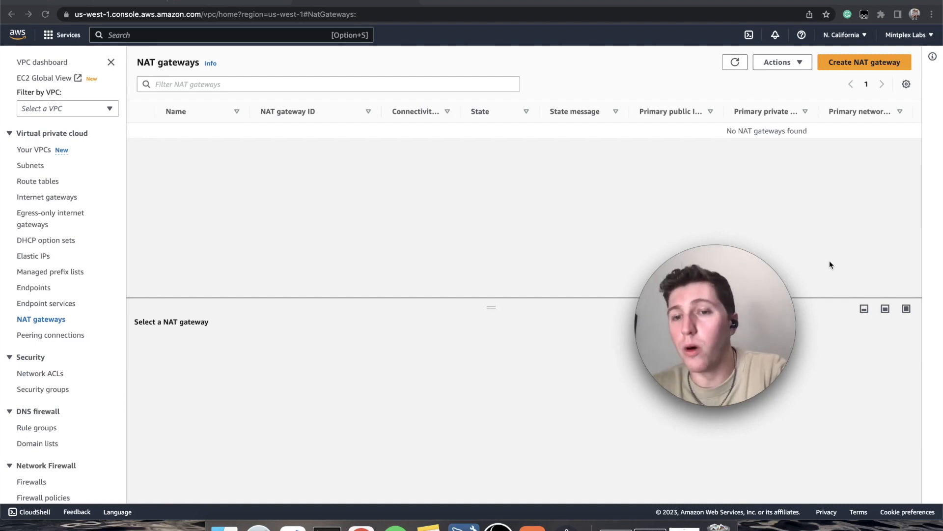
{"action": "left_click", "coordinate": [844, 63]}
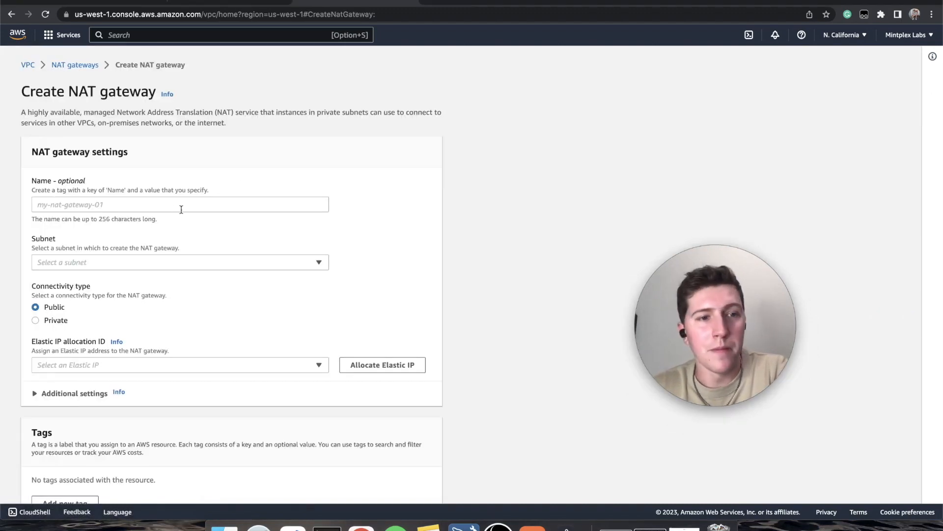
{"action": "left_click", "coordinate": [181, 205]}
{"action": "type", "text": "default nat gateway"}
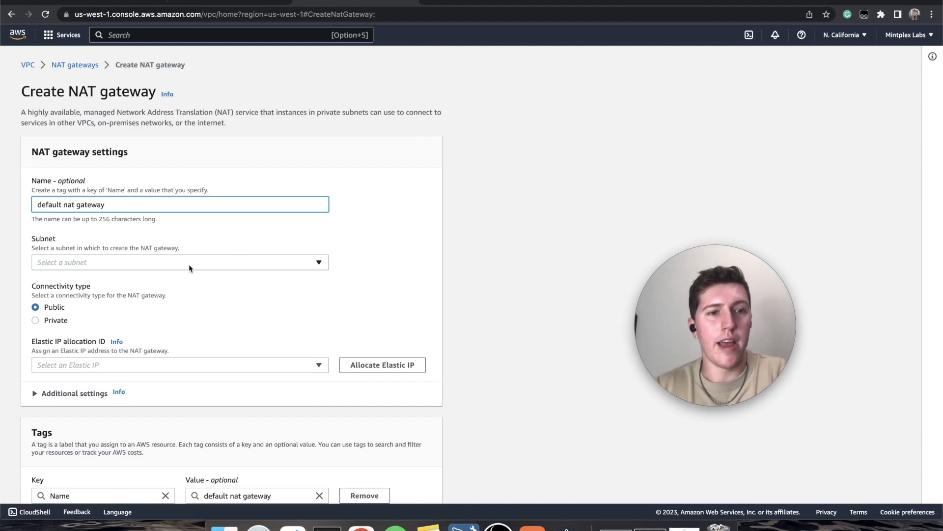
{"action": "left_click", "coordinate": [172, 270]}
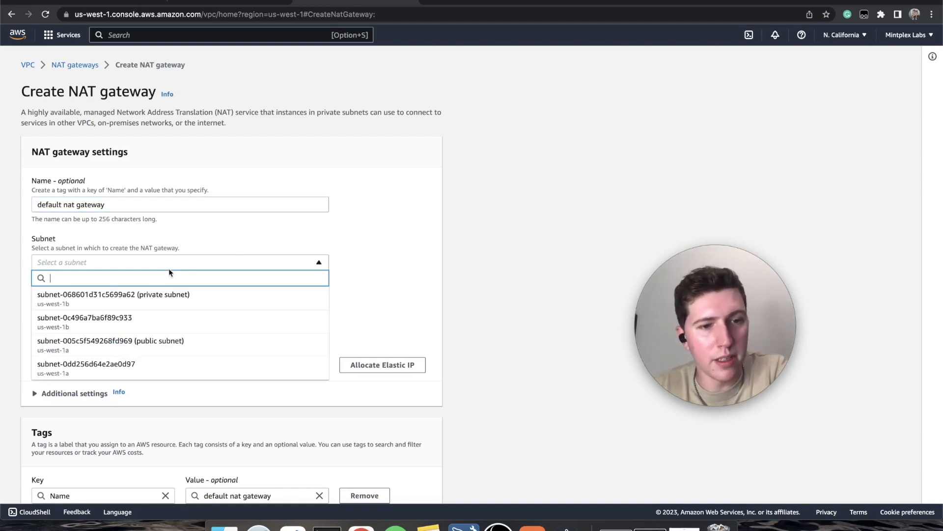
{"action": "left_click", "coordinate": [172, 344]}
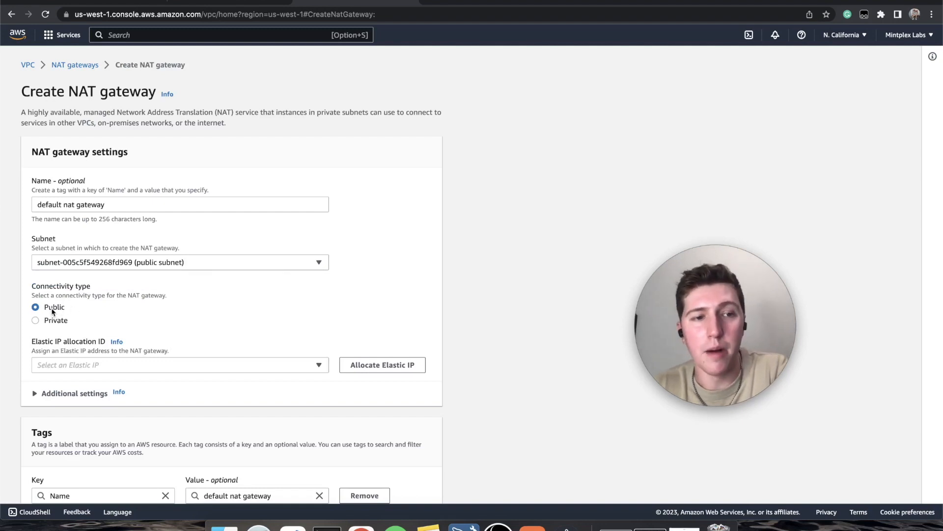
- Allocate a new Elastic IP for the NAT gateway and create the gateway with public connectivity
{"action": "left_click", "coordinate": [144, 364]}
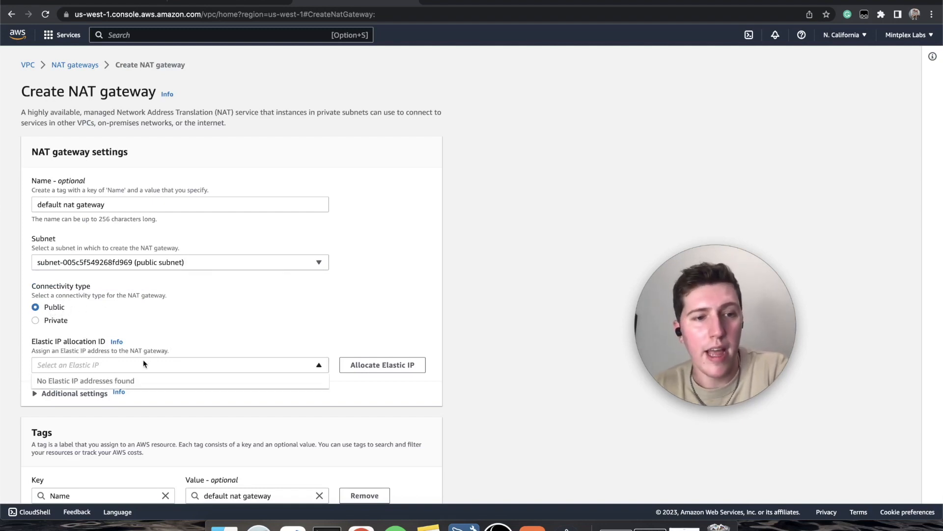
{"action": "left_click", "coordinate": [382, 365]}
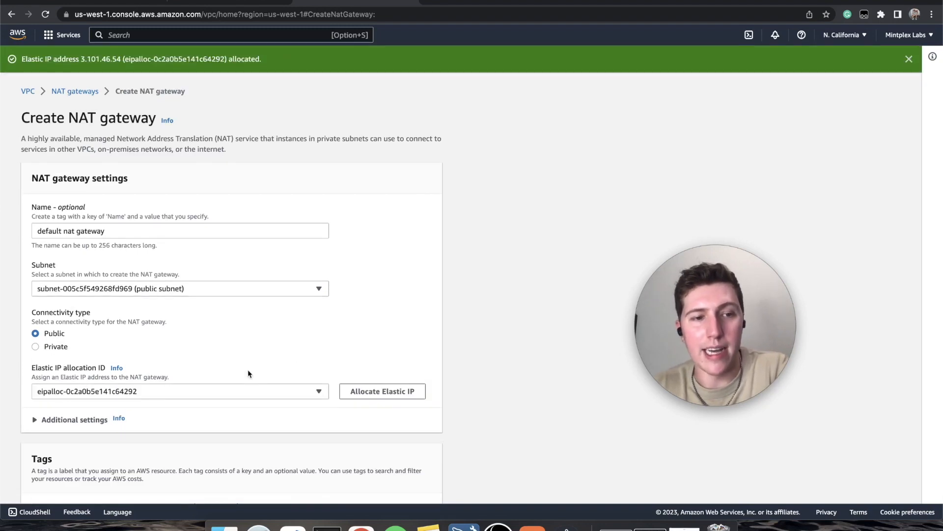
{"action": "scroll", "coordinate": [207, 363], "scroll_direction": "down", "scroll_amount": 5}
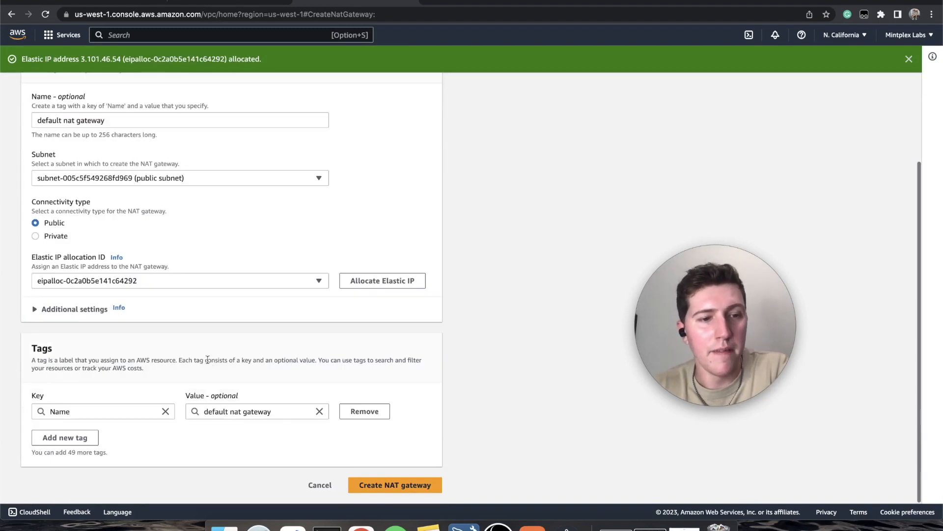
{"action": "left_click", "coordinate": [431, 486]}
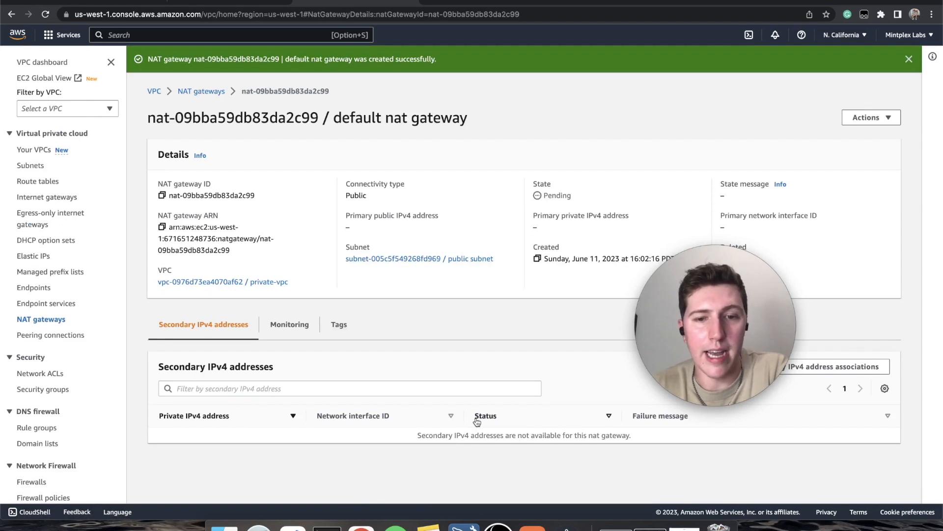
{"action": "left_click_drag", "start_coordinate": [750, 289], "coordinate": [611, 347]}
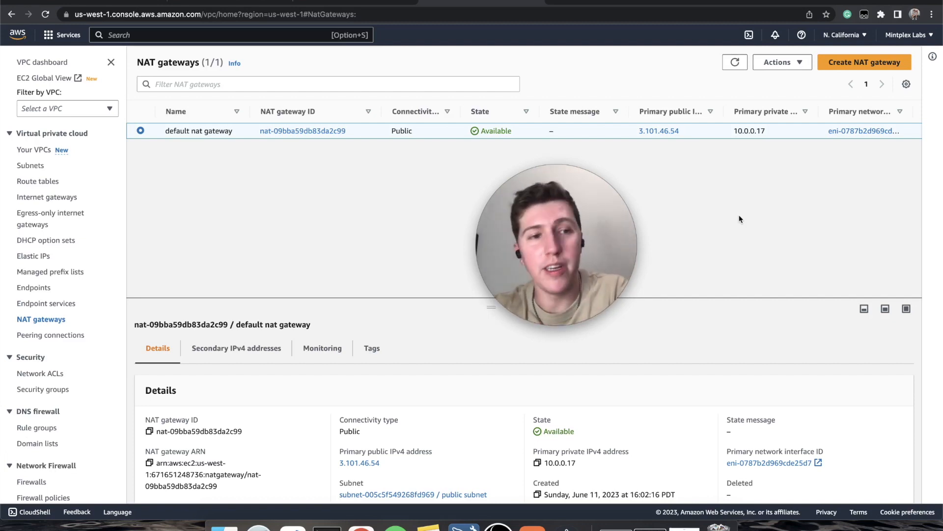
- Add a 0.0.0.0/0 route targeting the default nat gateway to private-routetable in private-vpc and save the changes
{"action": "left_click", "coordinate": [40, 182]}
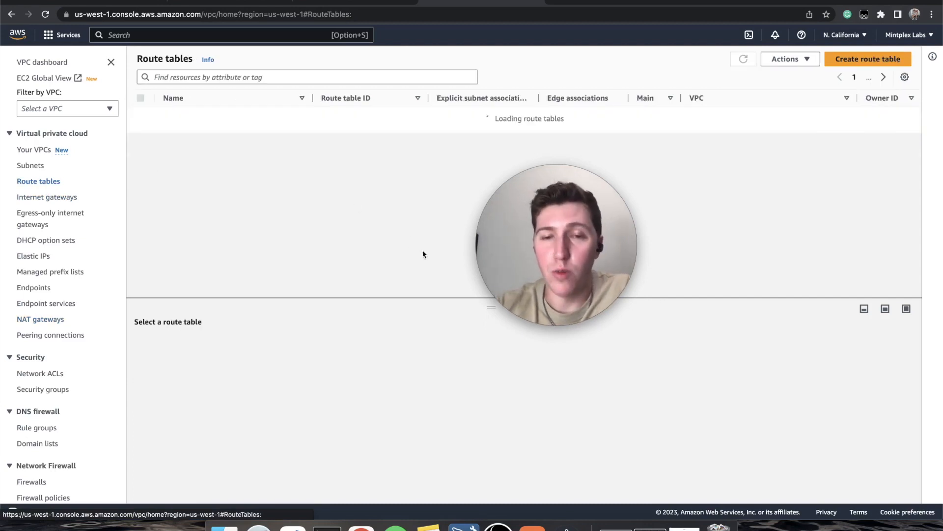
{"action": "left_click", "coordinate": [44, 151]}
{"action": "left_click", "coordinate": [350, 132]}
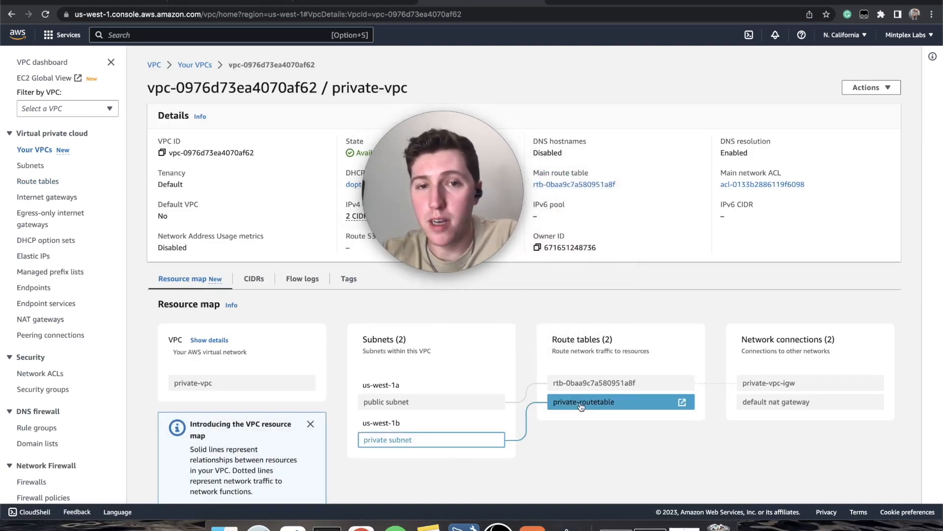
{"action": "left_click", "coordinate": [682, 402]}
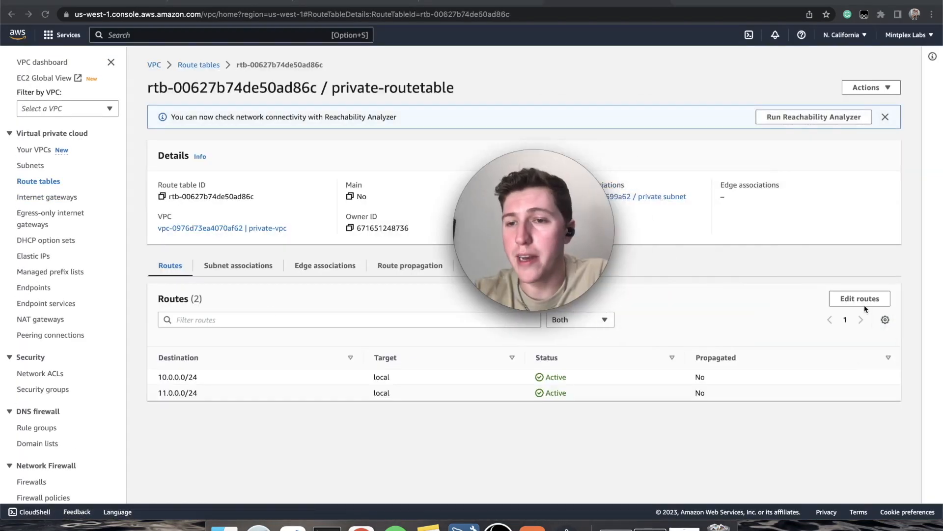
{"action": "left_click", "coordinate": [860, 299]}
{"action": "left_click", "coordinate": [58, 215]}
{"action": "left_click", "coordinate": [83, 215]}
{"action": "left_click", "coordinate": [69, 230]}
{"action": "left_click", "coordinate": [353, 219]}
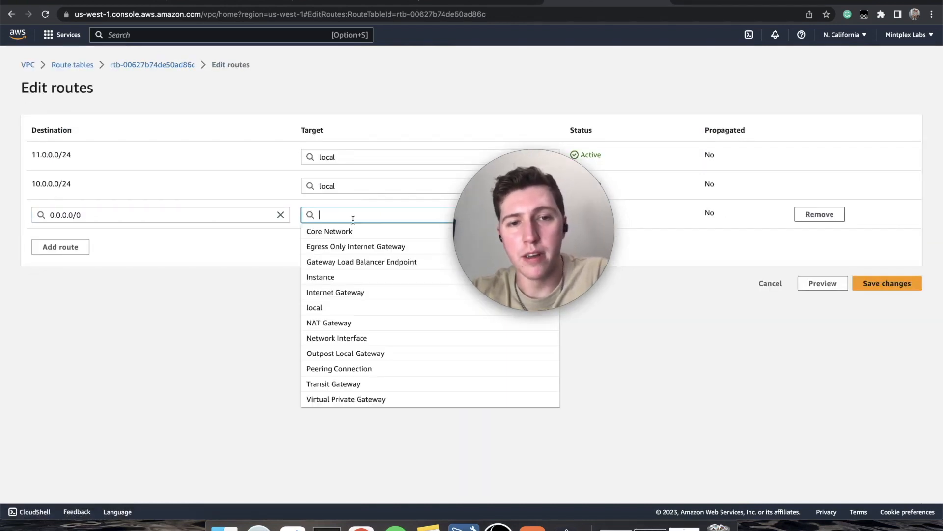
{"action": "left_click", "coordinate": [351, 323]}
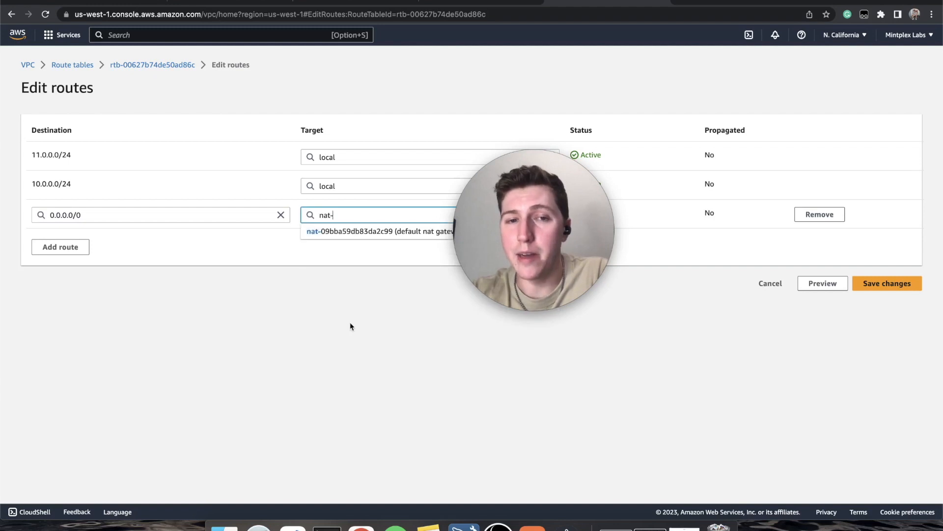
{"action": "left_click", "coordinate": [348, 234]}
{"action": "left_click_drag", "start_coordinate": [586, 216], "coordinate": [466, 341]}
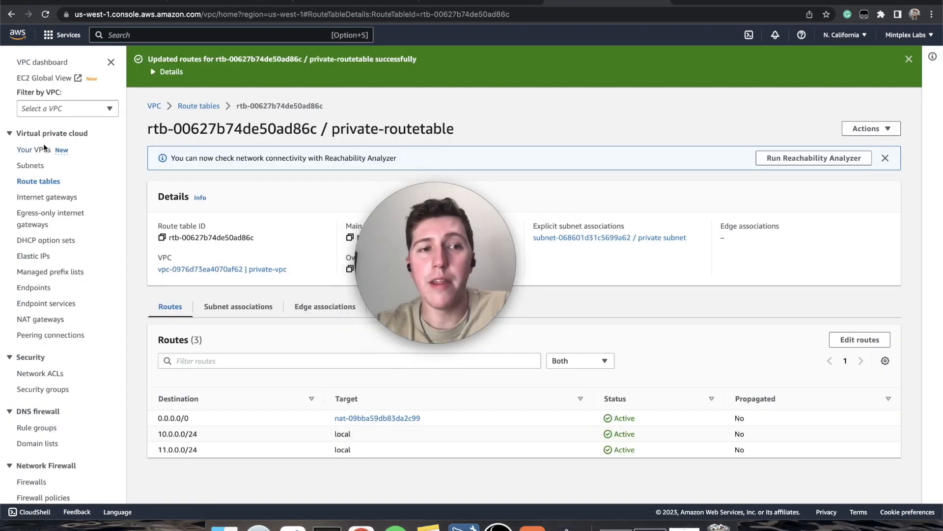
- Examine how the private subnet, private-routetable and default nat gateway connect in the private-vpc resource map
{"action": "left_click", "coordinate": [35, 149]}
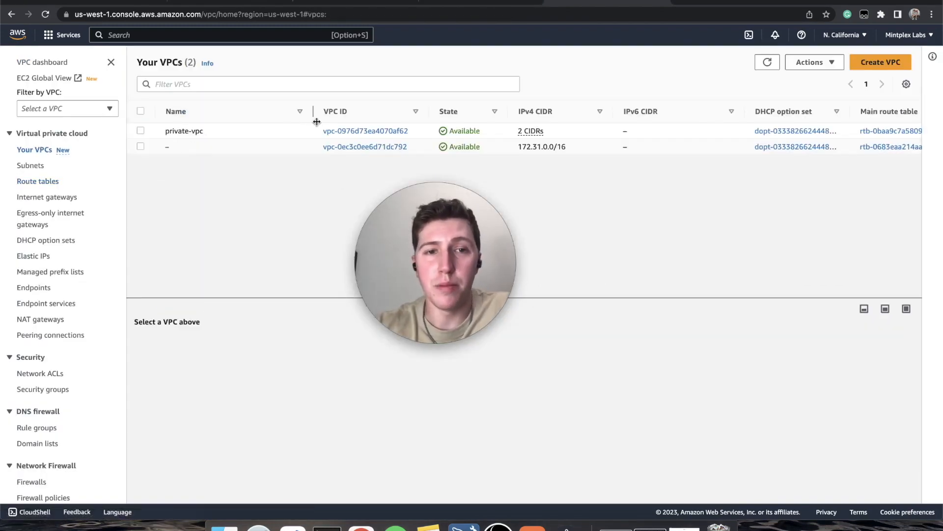
{"action": "left_click", "coordinate": [331, 131]}
{"action": "left_click_drag", "start_coordinate": [426, 272], "coordinate": [435, 195]}
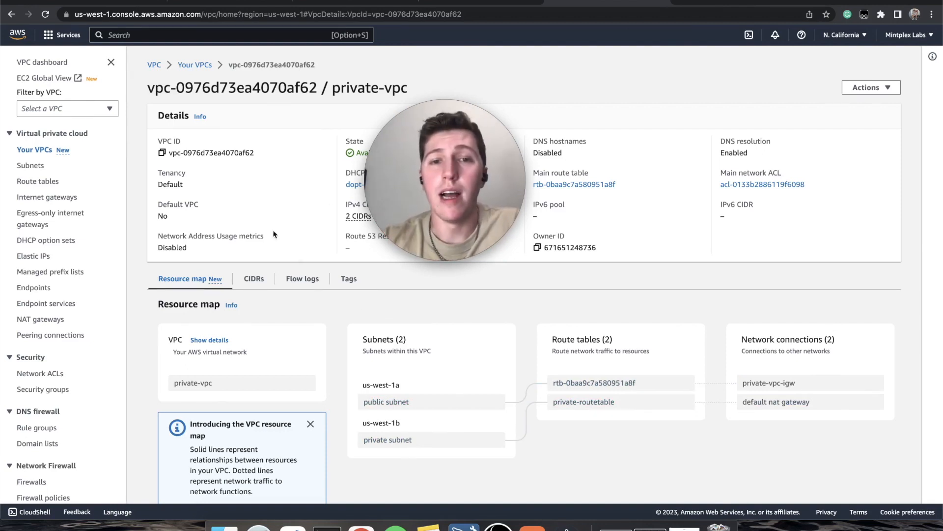
{"action": "scroll", "coordinate": [60, 434], "scroll_direction": "down", "scroll_amount": 5}
{"action": "scroll", "coordinate": [60, 434], "scroll_direction": "up", "scroll_amount": 6}
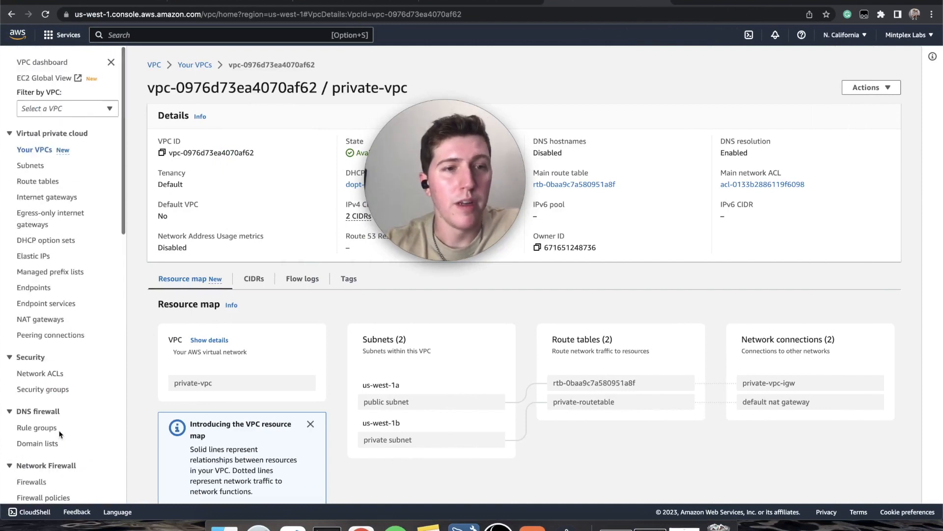
- Switch to the EC2 service and start creating a load balancing target group
{"action": "left_click", "coordinate": [63, 35]}
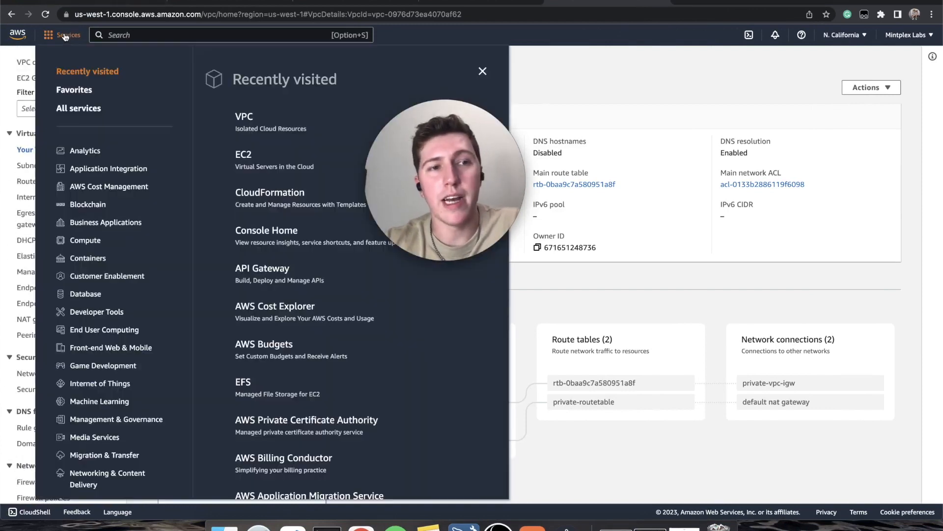
{"action": "left_click", "coordinate": [243, 155]}
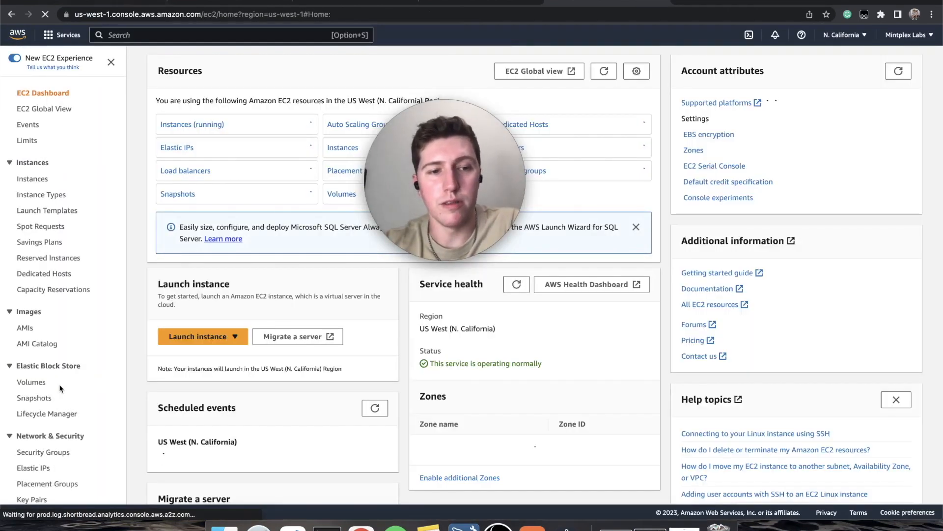
{"action": "scroll", "coordinate": [79, 462], "scroll_direction": "down", "scroll_amount": 3}
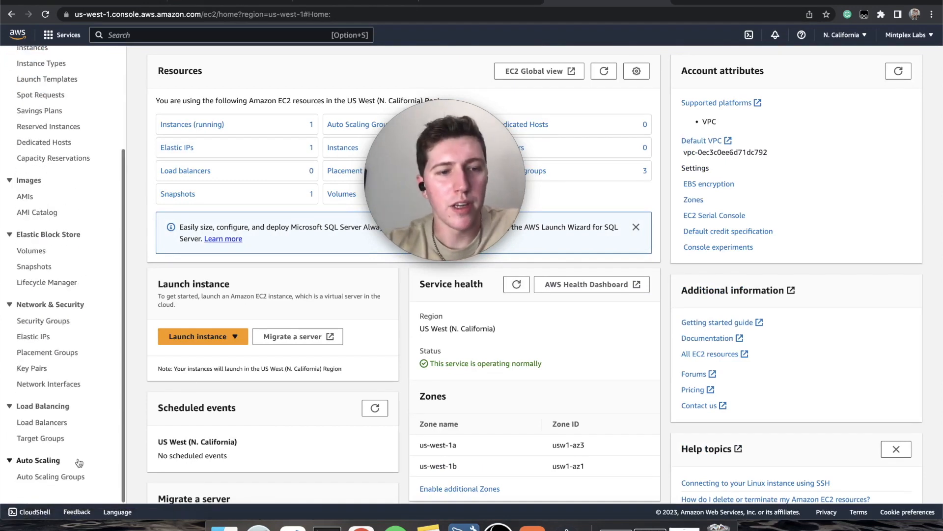
{"action": "left_click", "coordinate": [38, 439]}
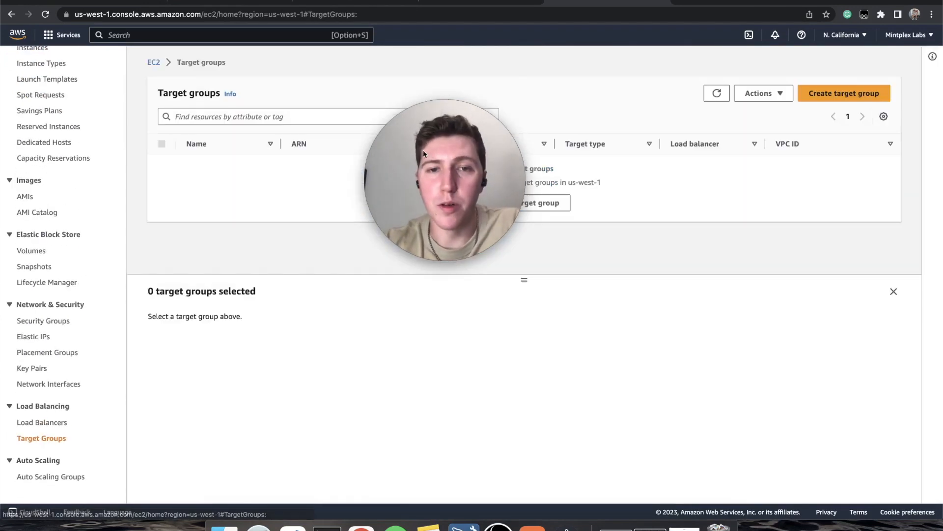
{"action": "left_click", "coordinate": [535, 203]}
{"action": "left_click_drag", "start_coordinate": [672, 208], "coordinate": [732, 184]}
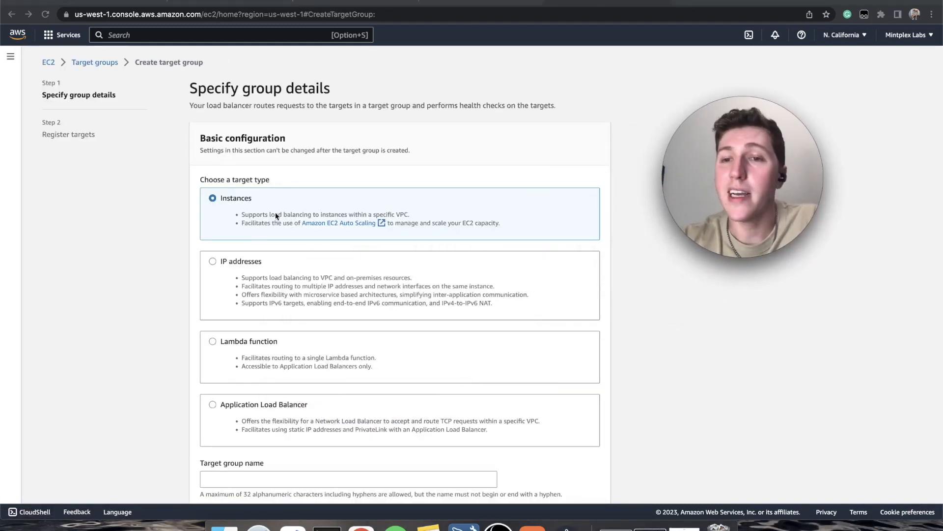
- Name the Instances target group "private chroma instance", using TCP on port 8000 and the private-vpc network
{"action": "scroll", "coordinate": [285, 212], "scroll_direction": "down", "scroll_amount": 5}
{"action": "left_click", "coordinate": [272, 253]}
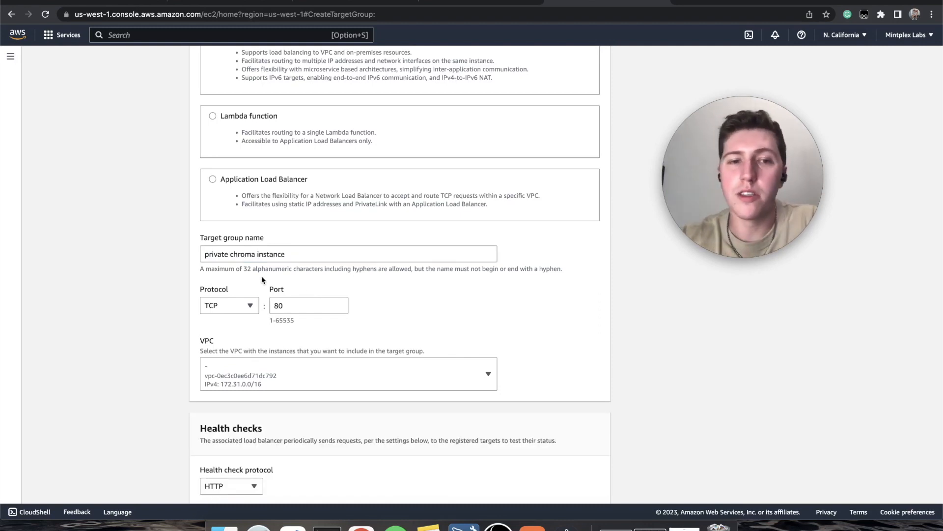
{"action": "left_click", "coordinate": [304, 301]}
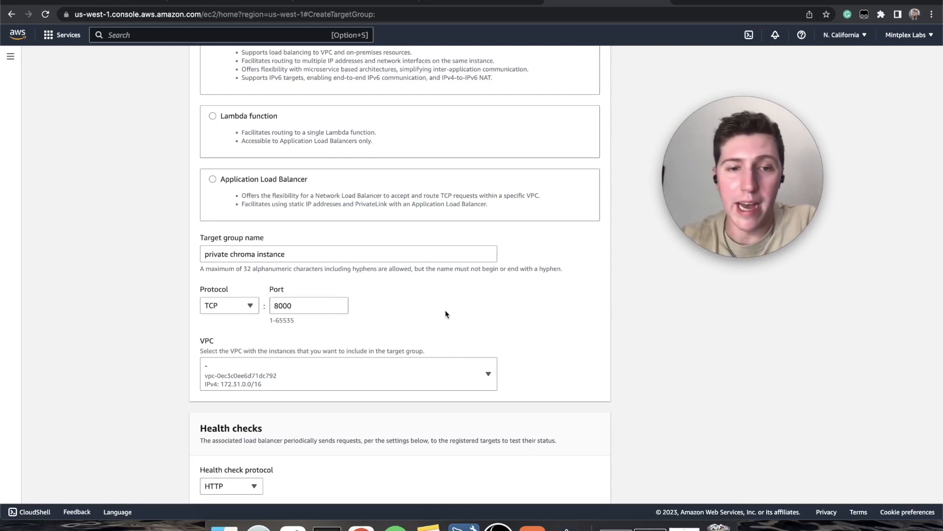
{"action": "left_click", "coordinate": [303, 370]}
{"action": "left_click", "coordinate": [239, 422]}
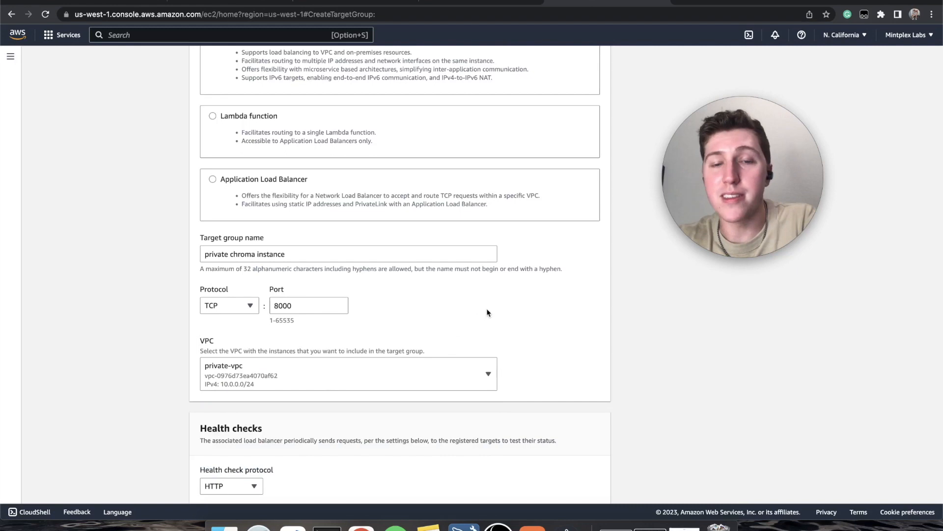
- Set the HTTP health check path to /api/v1 and override the health check port with 8000
{"action": "scroll", "coordinate": [488, 312], "scroll_direction": "down", "scroll_amount": 2}
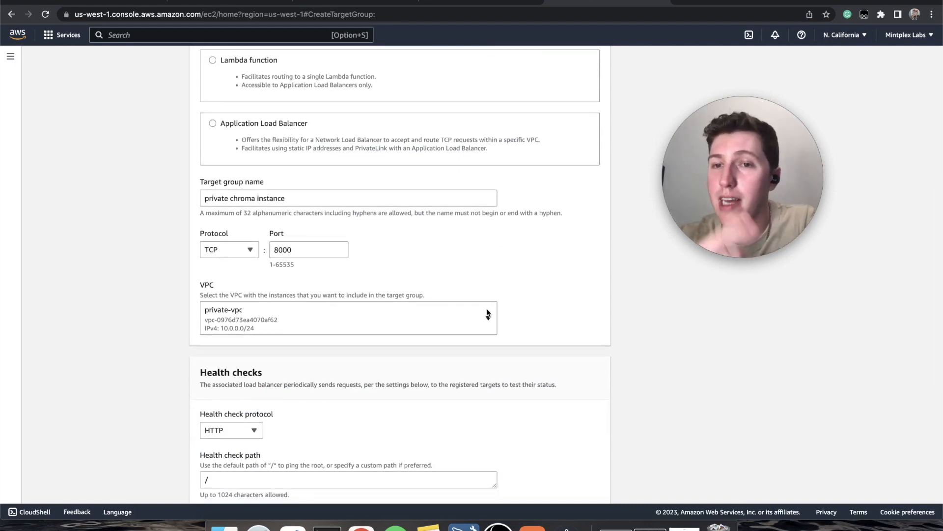
{"action": "scroll", "coordinate": [488, 312], "scroll_direction": "down", "scroll_amount": 2}
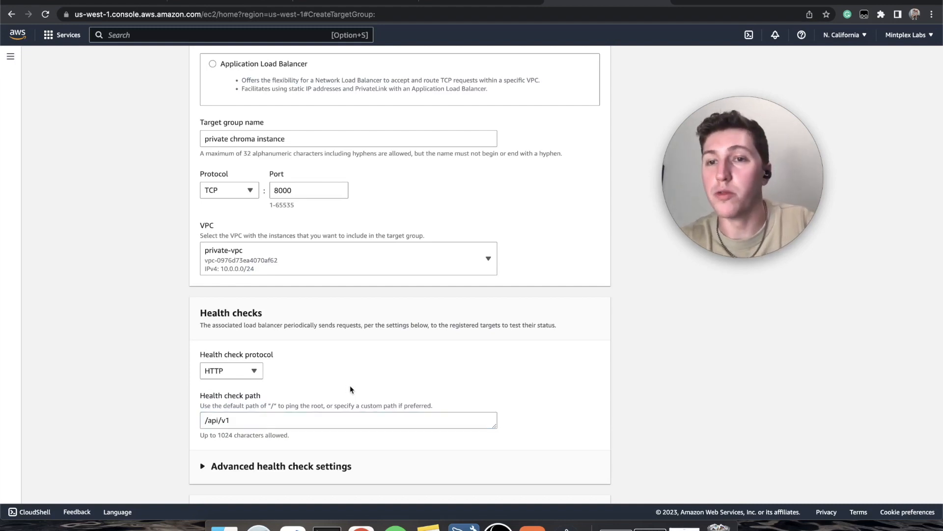
{"action": "scroll", "coordinate": [350, 389], "scroll_direction": "down", "scroll_amount": 2}
{"action": "left_click", "coordinate": [210, 426]}
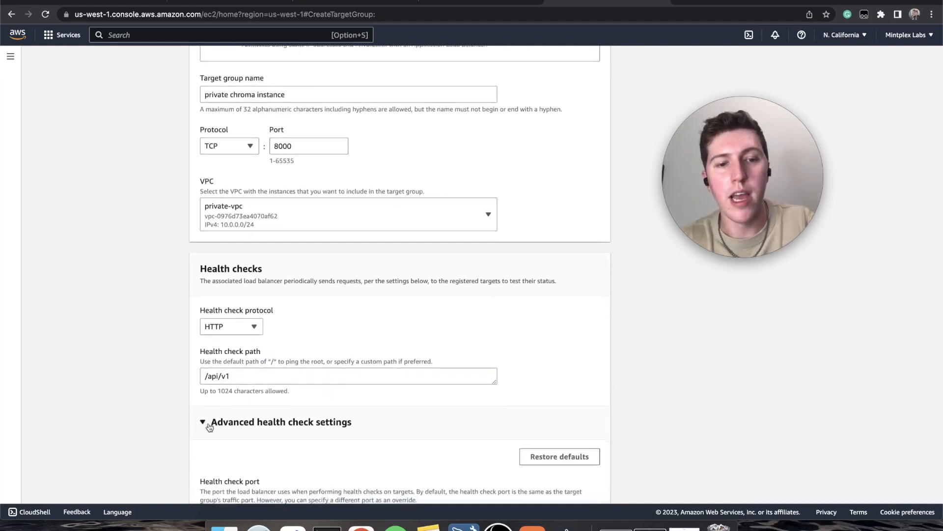
{"action": "scroll", "coordinate": [558, 376], "scroll_direction": "down", "scroll_amount": 5}
{"action": "left_click", "coordinate": [204, 425]}
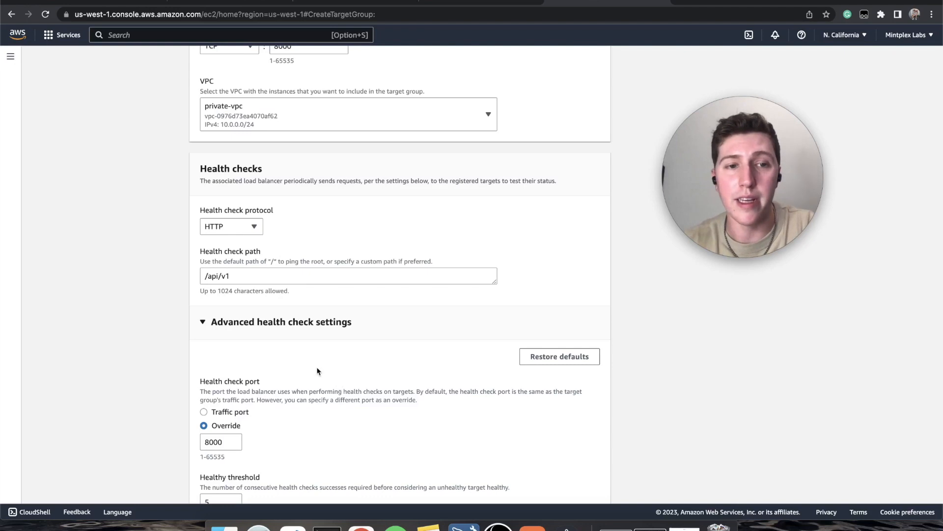
- Correct the target group name so it contains no spaces and continue to target registration
{"action": "scroll", "coordinate": [317, 371], "scroll_direction": "down", "scroll_amount": 6}
{"action": "scroll", "coordinate": [317, 371], "scroll_direction": "down", "scroll_amount": 3}
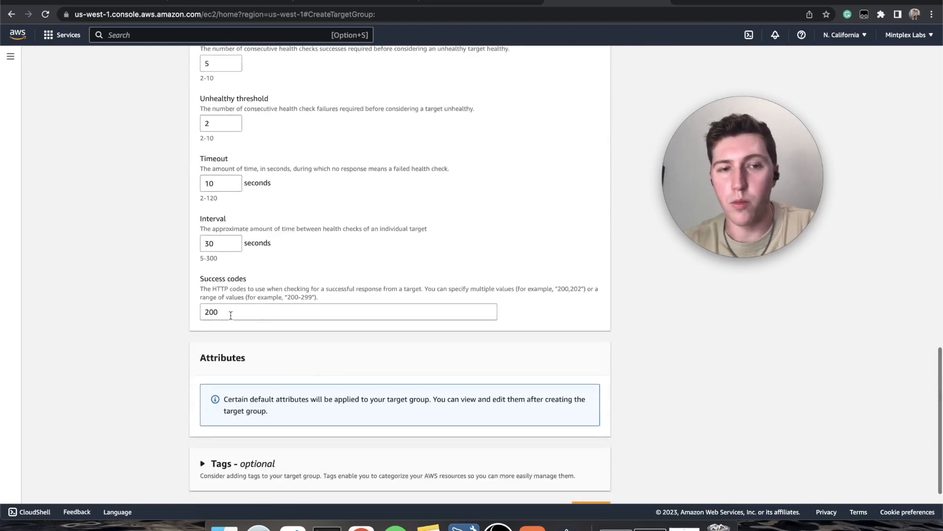
{"action": "scroll", "coordinate": [317, 311], "scroll_direction": "down", "scroll_amount": 1}
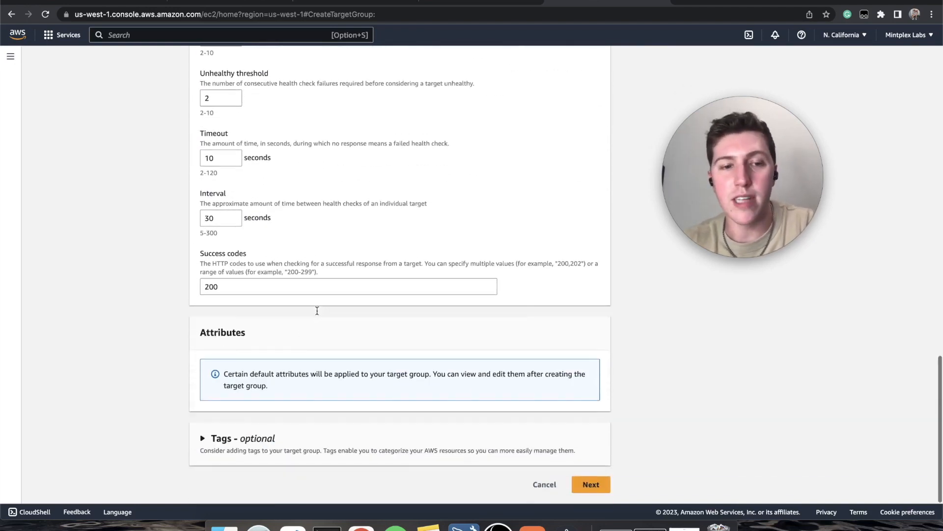
{"action": "left_click", "coordinate": [599, 488]}
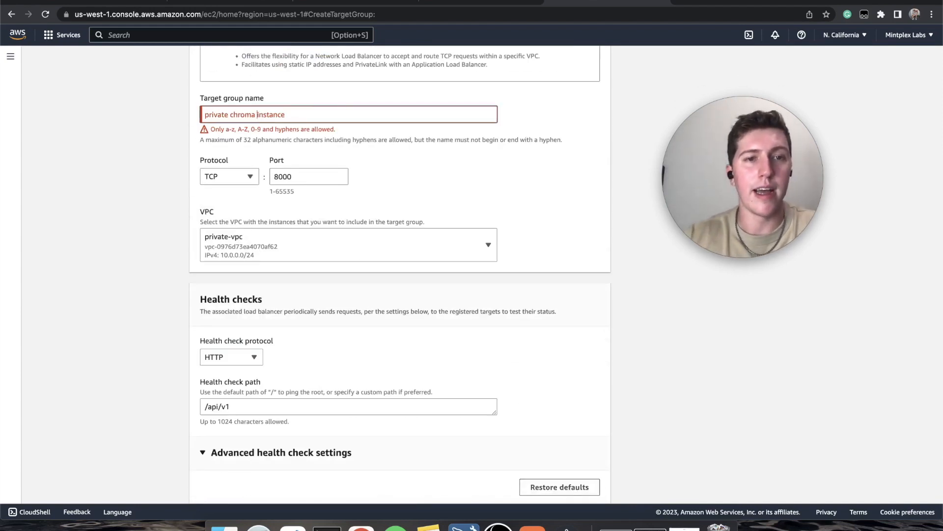
{"action": "key", "text": "Left"}
{"action": "key", "text": "Left"}
{"action": "key", "text": "Left"}
{"action": "key", "text": "Left"}
{"action": "key", "text": "Left"}
{"action": "key", "text": "Left"}
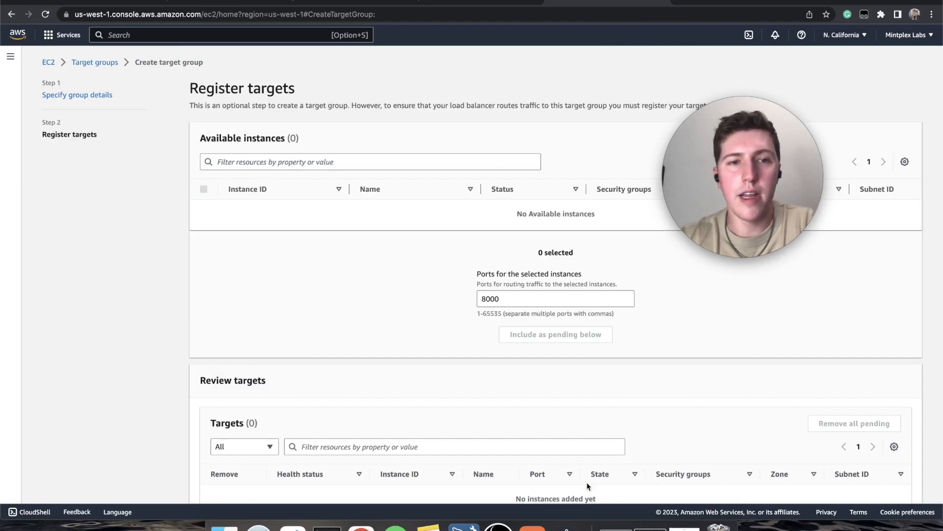
- Create the target group without registering any targets, and open the list of EC2 instances
{"action": "scroll", "coordinate": [509, 266], "scroll_direction": "down", "scroll_amount": 3}
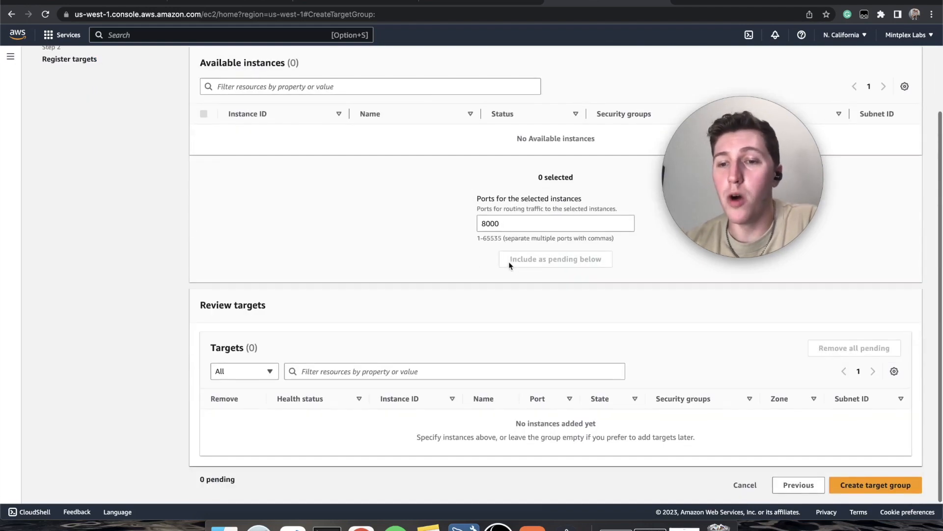
{"action": "left_click", "coordinate": [869, 487]}
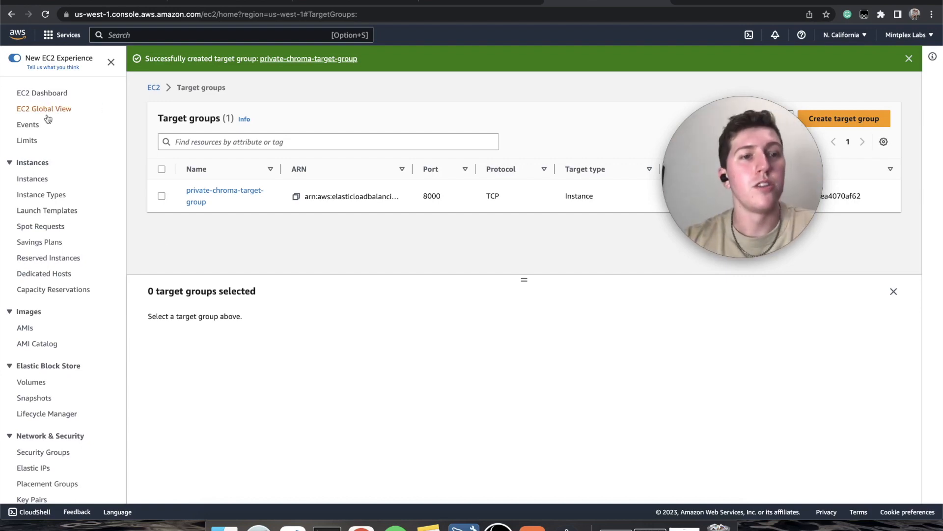
{"action": "left_click", "coordinate": [46, 179]}
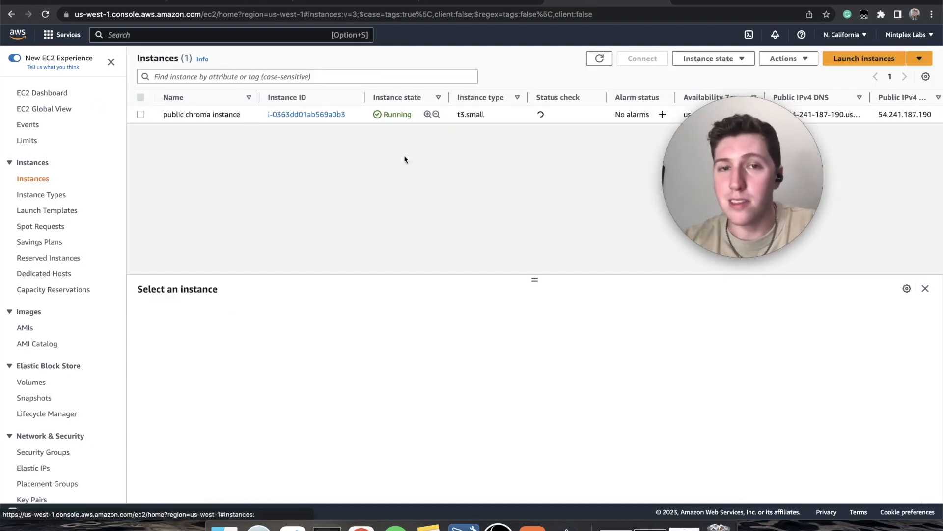
{"action": "left_click_drag", "start_coordinate": [766, 151], "coordinate": [232, 349]}
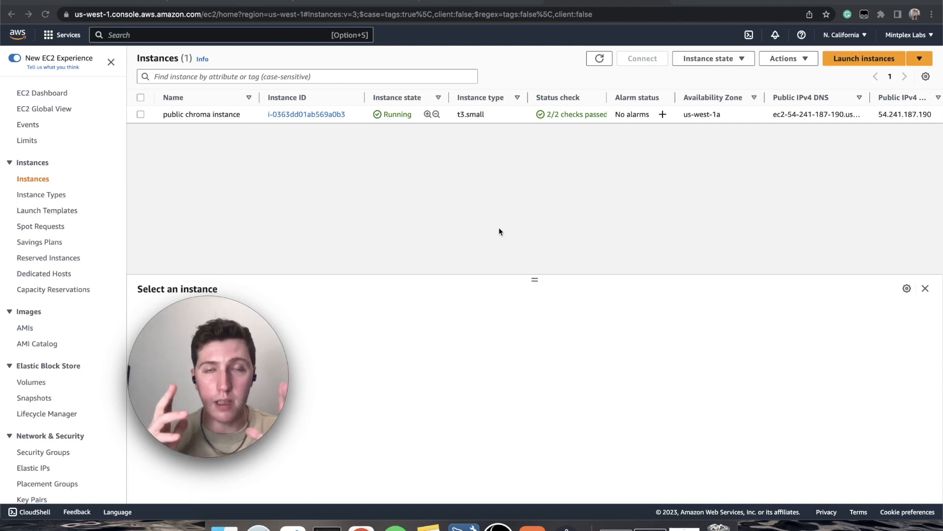
- Start launching another instance modelled on the existing public chroma instance, using Launch more like this
{"action": "left_click", "coordinate": [141, 114]}
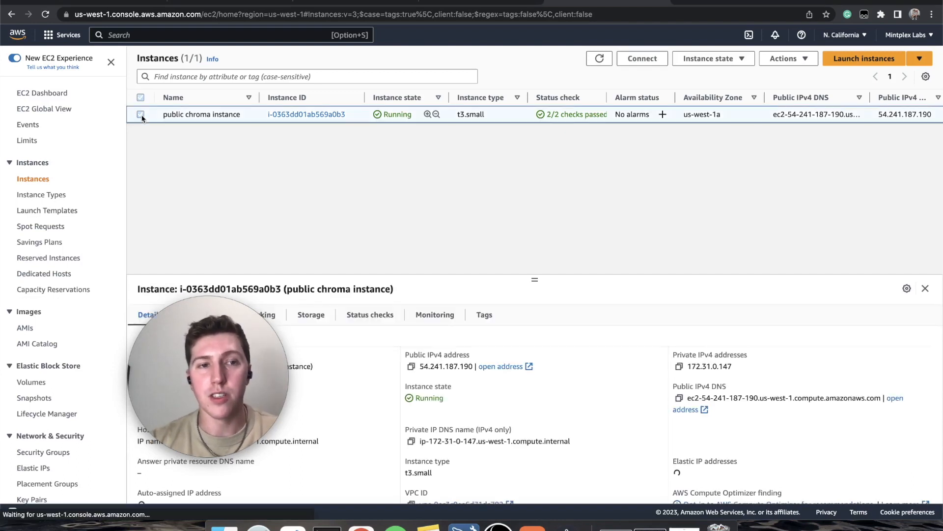
{"action": "left_click", "coordinate": [741, 63]}
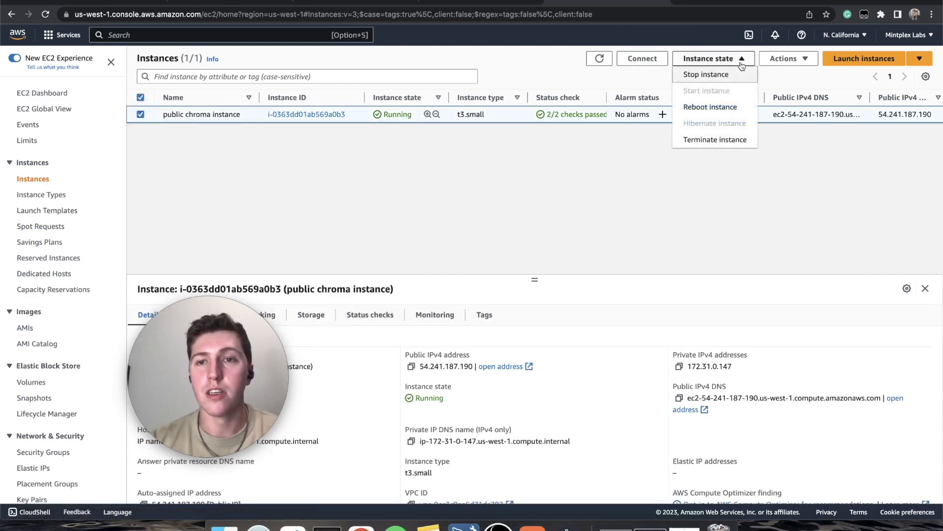
{"action": "left_click", "coordinate": [786, 59]}
{"action": "left_click", "coordinate": [787, 59]}
{"action": "mouse_move", "coordinate": [798, 174]}
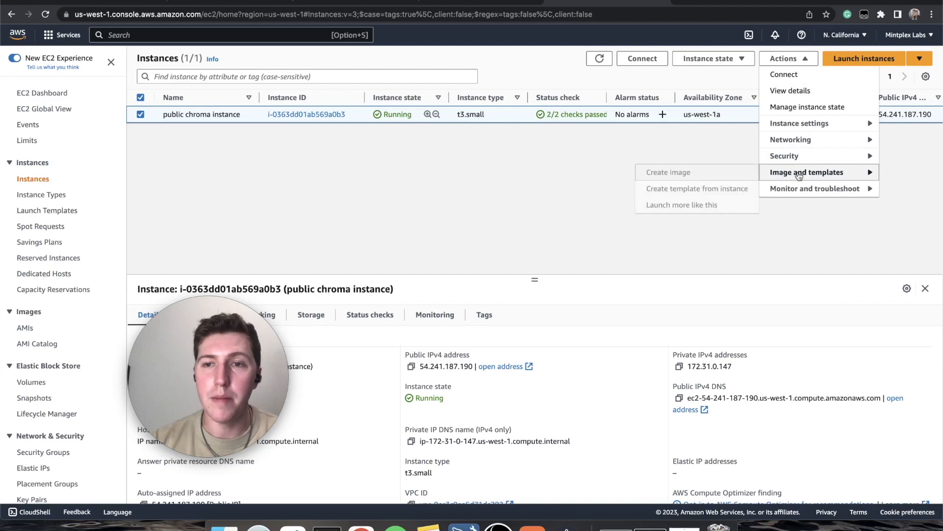
{"action": "left_click", "coordinate": [680, 205]}
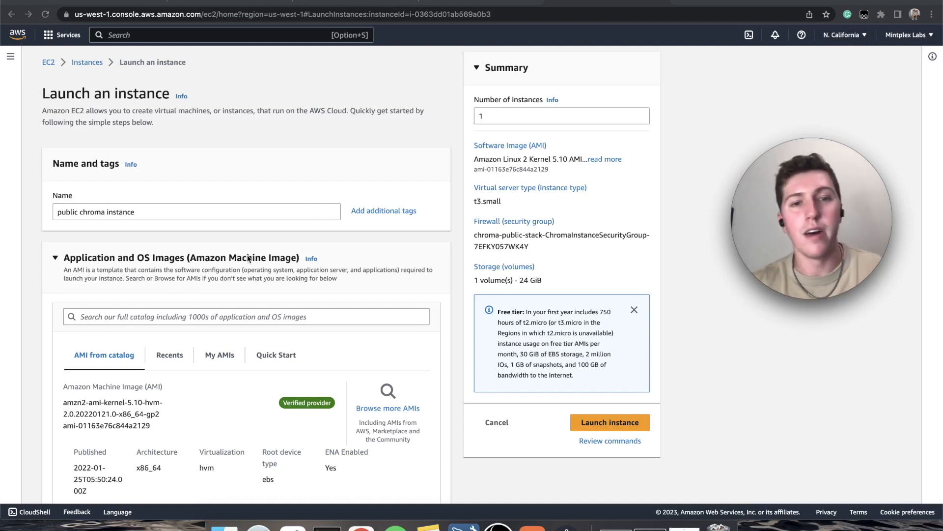
- Set the new instance's VPC to private-vpc in the network settings
{"action": "scroll", "coordinate": [241, 257], "scroll_direction": "down", "scroll_amount": 3}
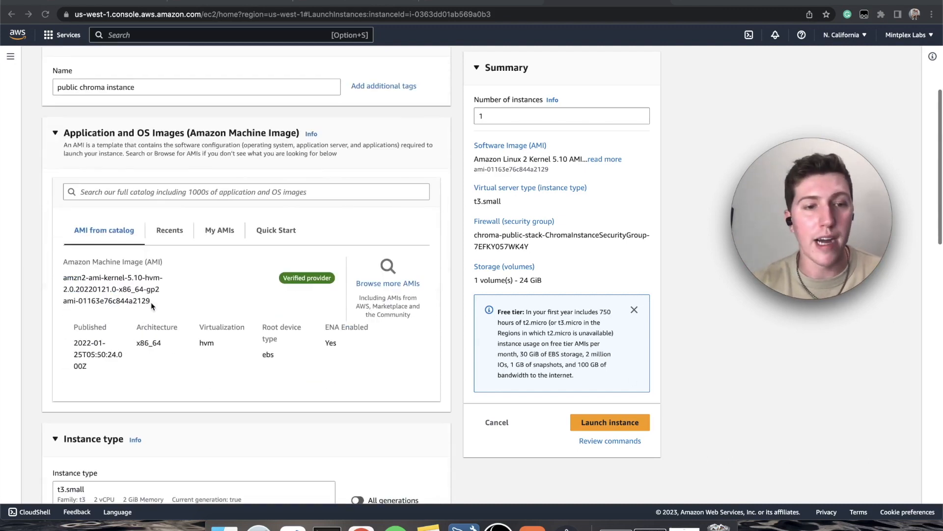
{"action": "scroll", "coordinate": [227, 255], "scroll_direction": "down", "scroll_amount": 4}
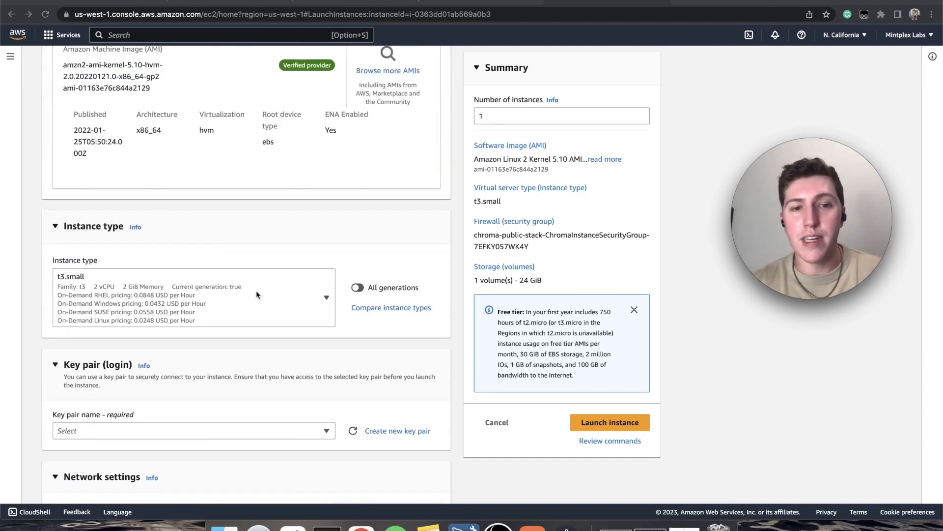
{"action": "scroll", "coordinate": [256, 294], "scroll_direction": "down", "scroll_amount": 3}
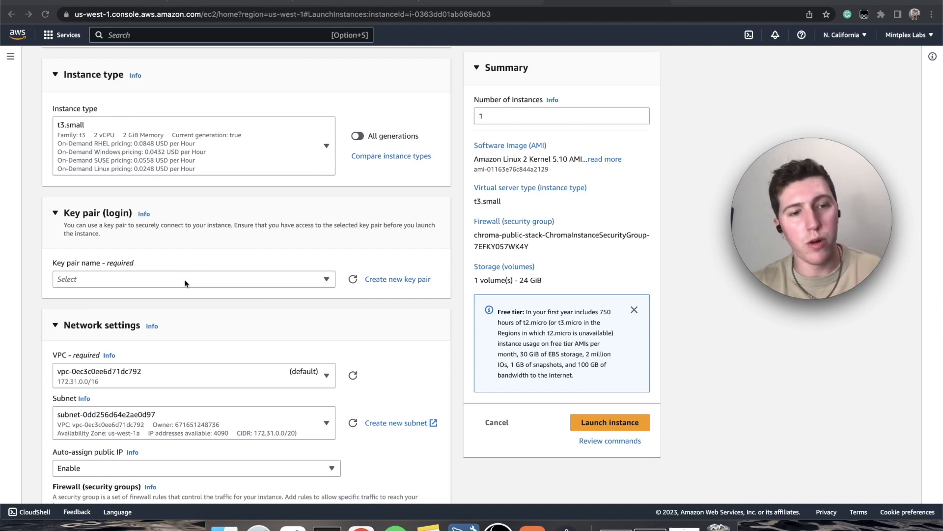
{"action": "scroll", "coordinate": [184, 283], "scroll_direction": "down", "scroll_amount": 3}
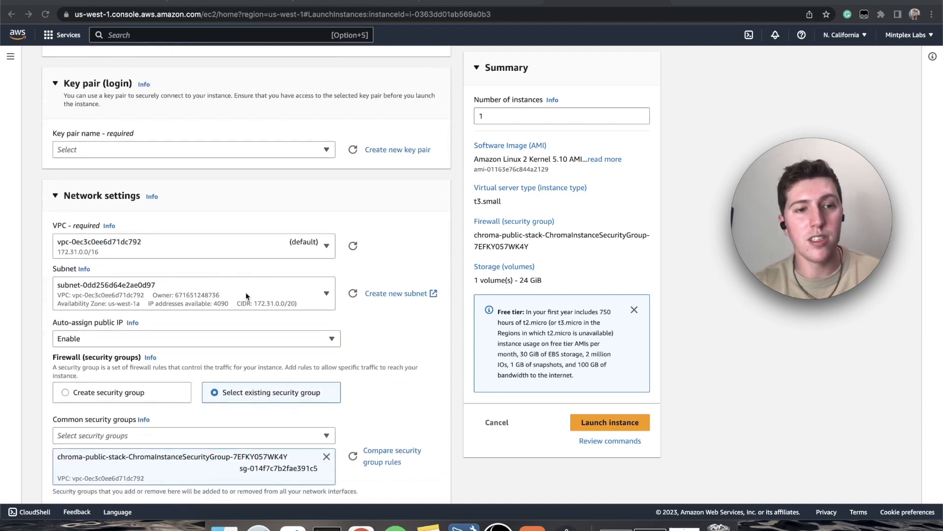
{"action": "left_click", "coordinate": [260, 292]}
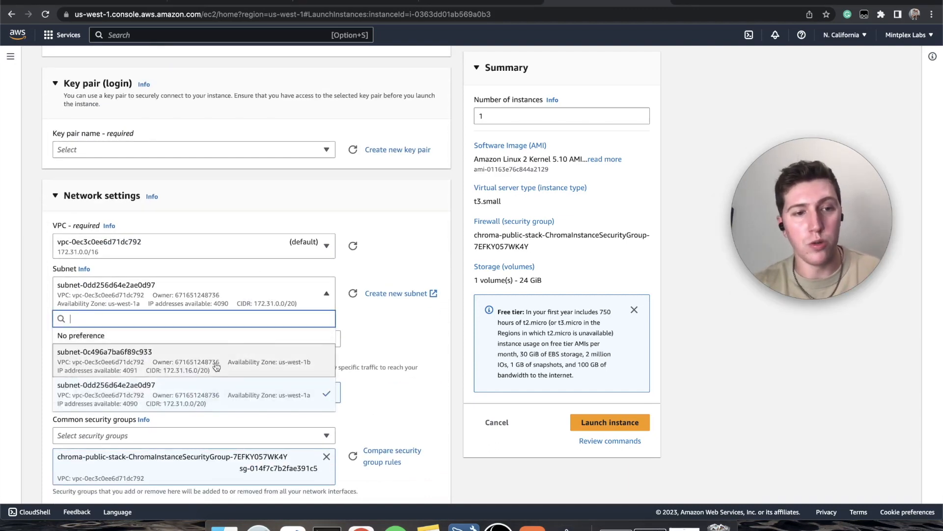
{"action": "left_click", "coordinate": [233, 266]}
{"action": "left_click", "coordinate": [261, 253]}
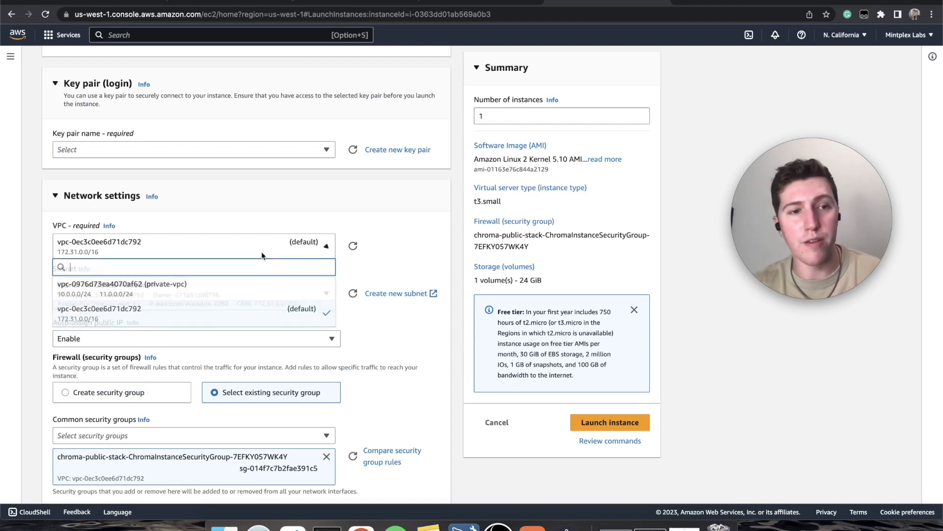
{"action": "left_click", "coordinate": [172, 292]}
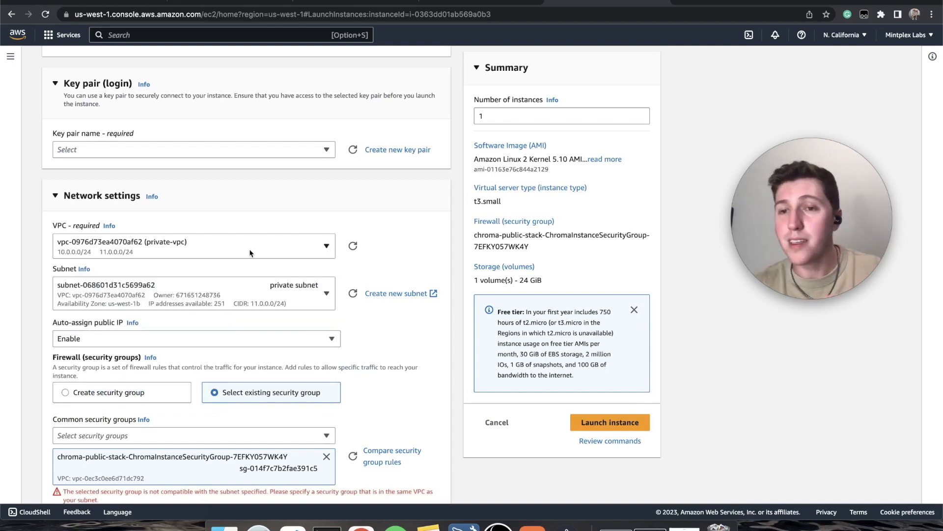
- Keep the private subnet selected and disable auto-assignment of a public IP for the new instance
{"action": "left_click", "coordinate": [191, 286]}
{"action": "left_click", "coordinate": [295, 346]}
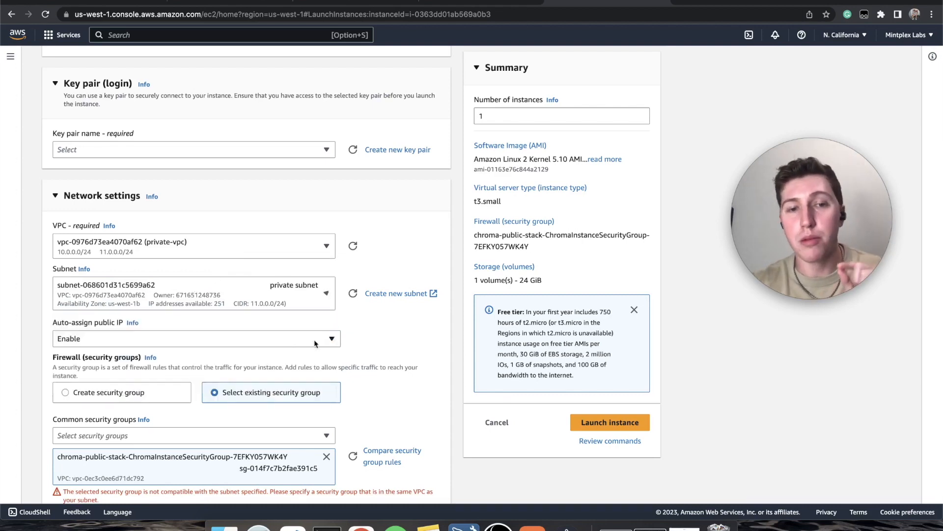
{"action": "left_click", "coordinate": [220, 340]}
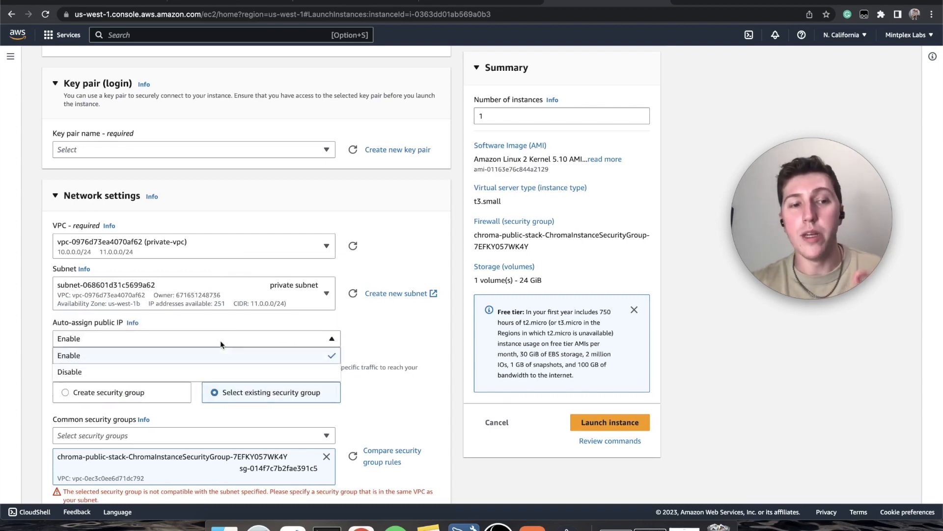
{"action": "left_click", "coordinate": [178, 372]}
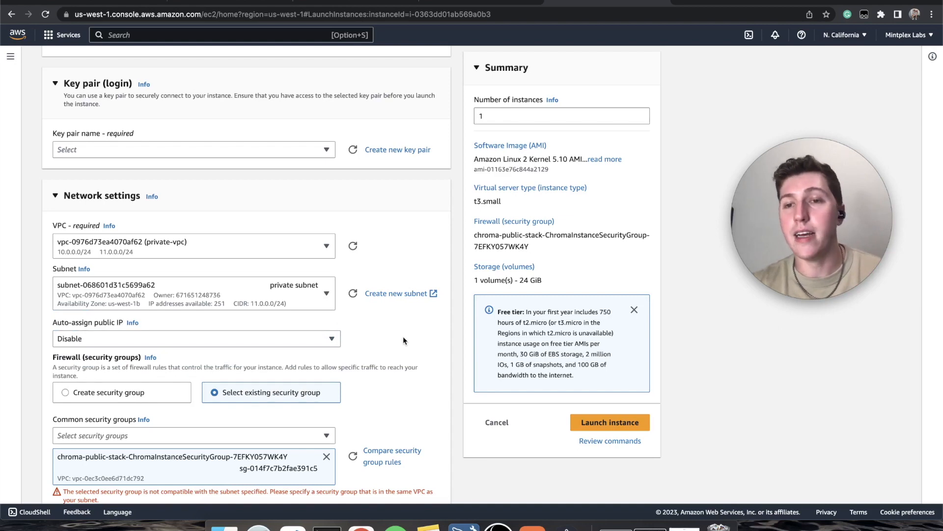
- Choose to create a security group named private-chroma-sg with the description "Private SecGroup for private chrome instances"
{"action": "scroll", "coordinate": [404, 339], "scroll_direction": "down", "scroll_amount": 3}
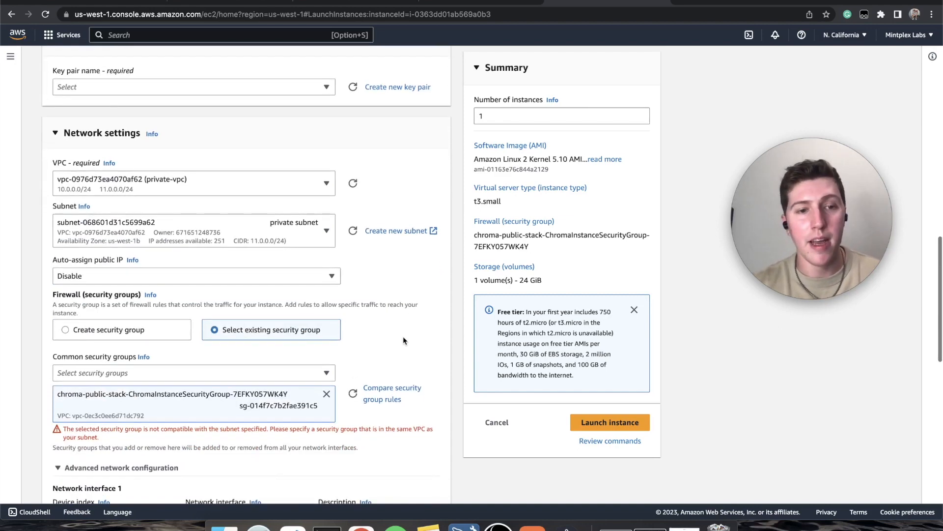
{"action": "left_click", "coordinate": [105, 332]}
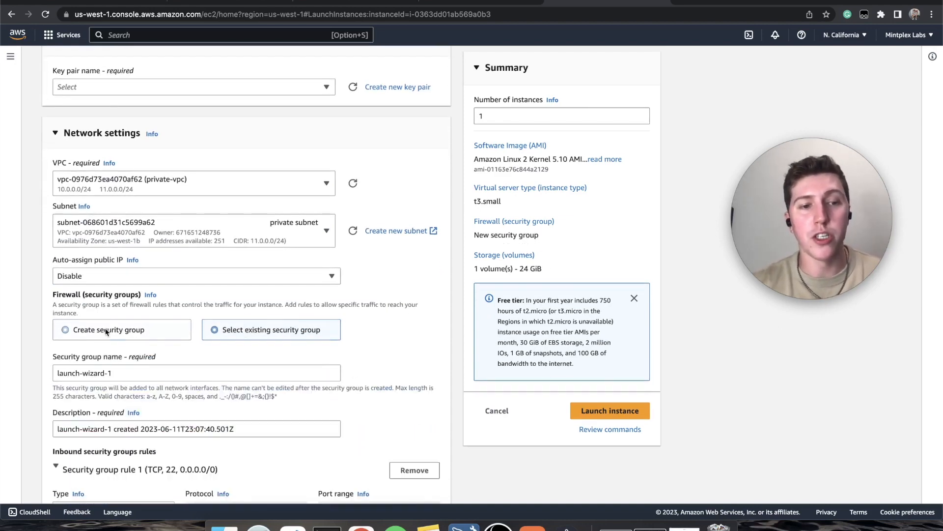
{"action": "triple_click", "coordinate": [129, 373]}
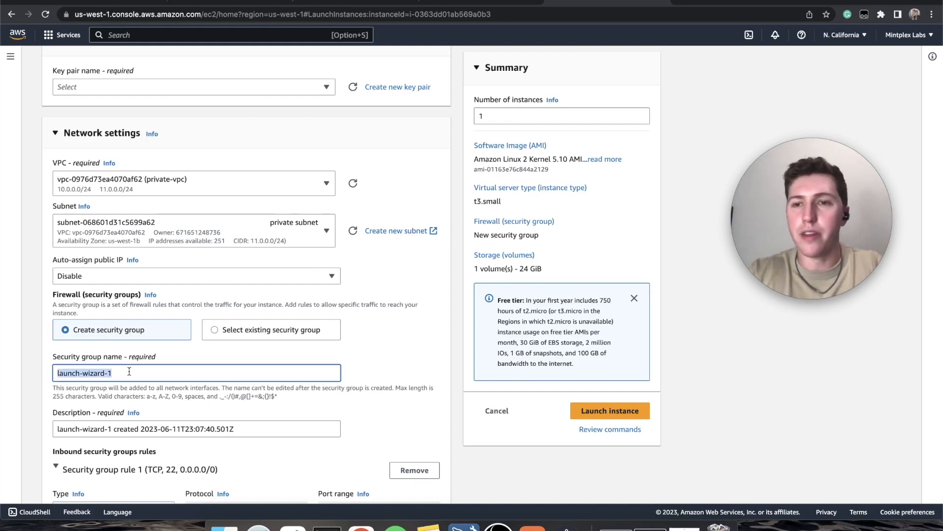
{"action": "type", "text": "private-chroma-sg"}
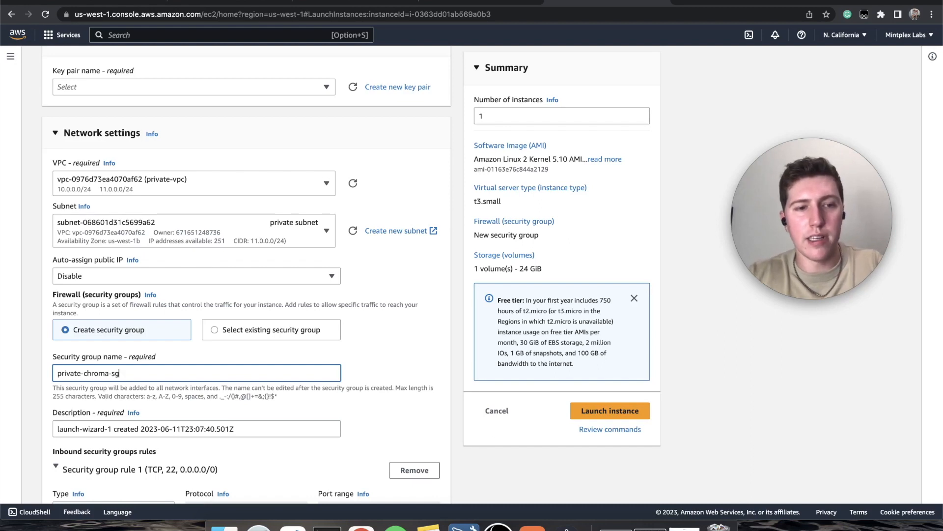
{"action": "key", "text": "Tab"}
{"action": "type", "text": "Private SecGroup for private chrome instances"}
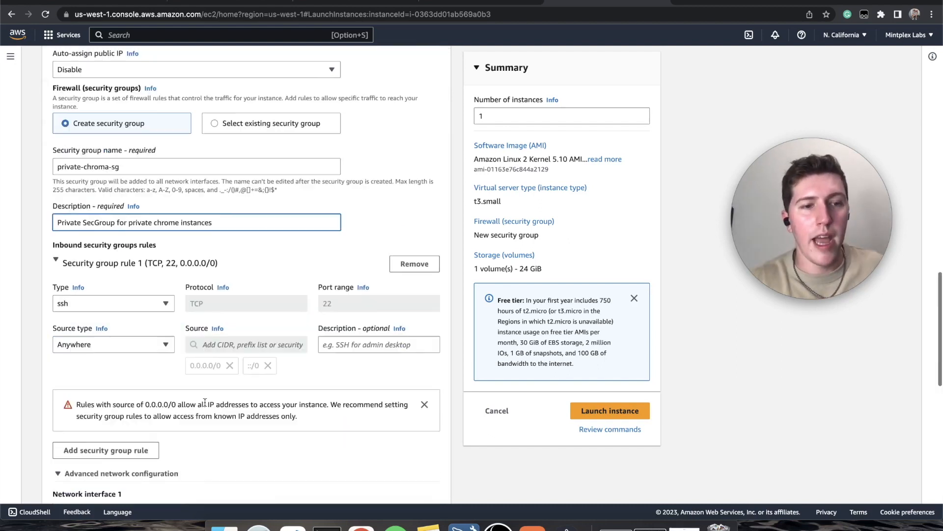
- Replace the default SSH inbound rule with a Custom TCP rule on port 8000
{"action": "left_click", "coordinate": [407, 265]}
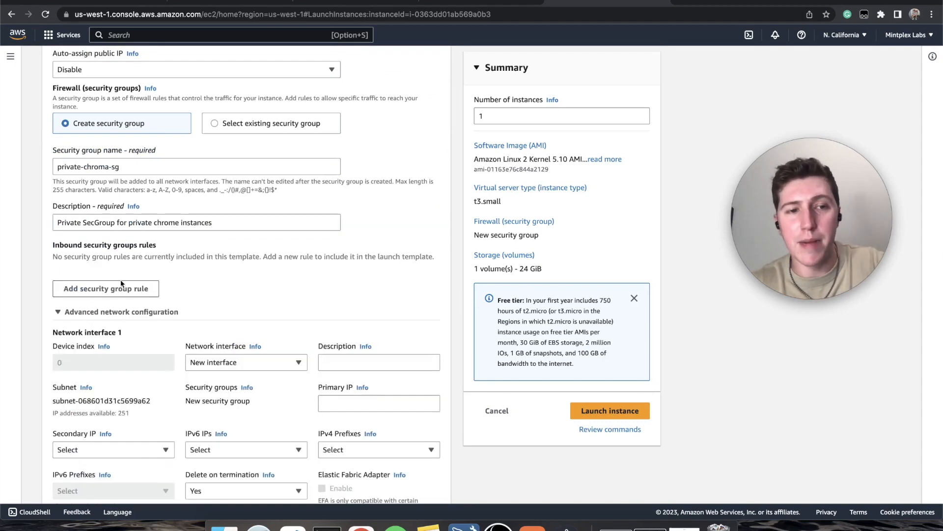
{"action": "left_click", "coordinate": [105, 290]}
{"action": "left_click", "coordinate": [121, 304]}
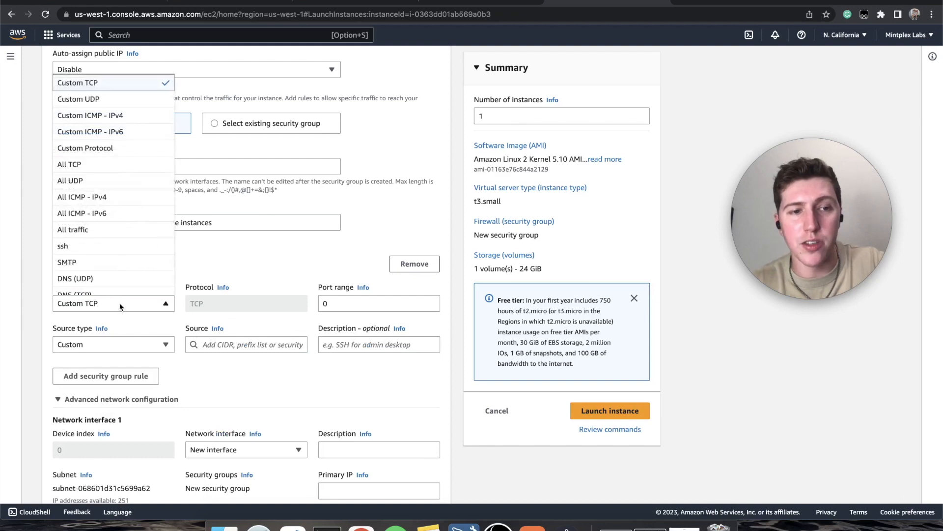
{"action": "left_click", "coordinate": [101, 84]}
{"action": "left_click", "coordinate": [344, 303]}
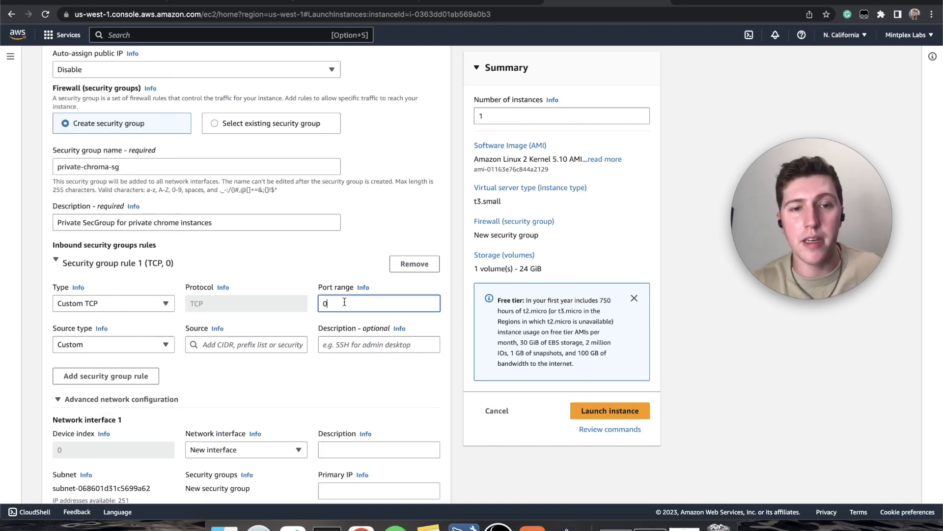
{"action": "key", "text": "BackSpace"}
{"action": "type", "text": "8000"}
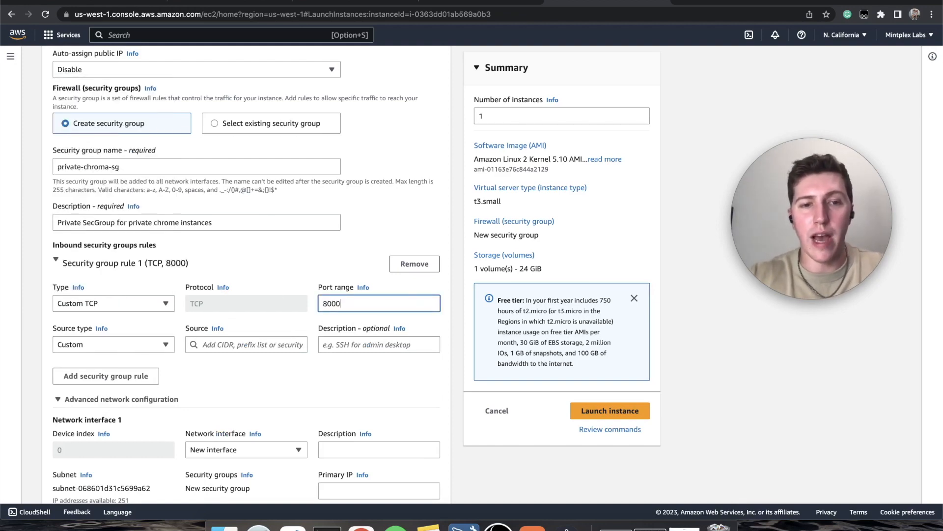
- Set the source type of the port 8000 inbound rule to Anywhere
{"action": "left_click", "coordinate": [350, 269]}
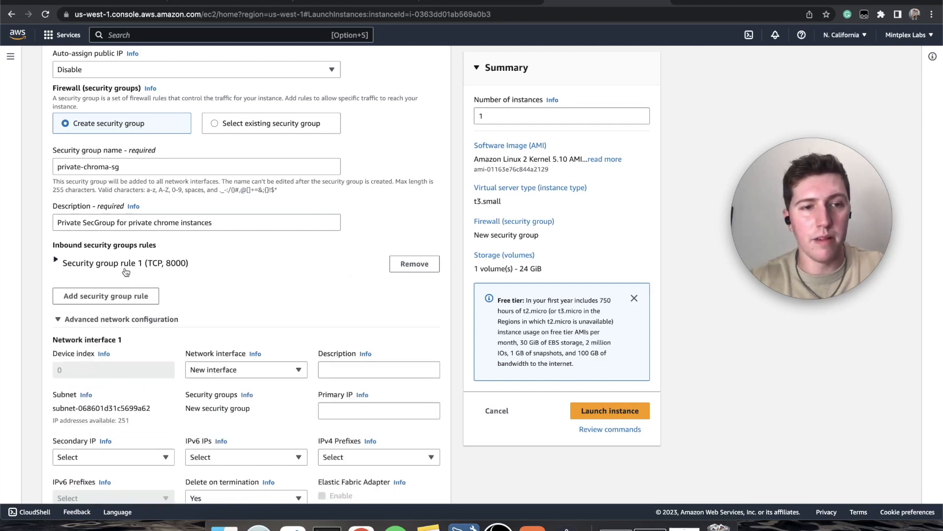
{"action": "left_click", "coordinate": [127, 265]}
{"action": "left_click", "coordinate": [141, 346]}
{"action": "left_click", "coordinate": [105, 358]}
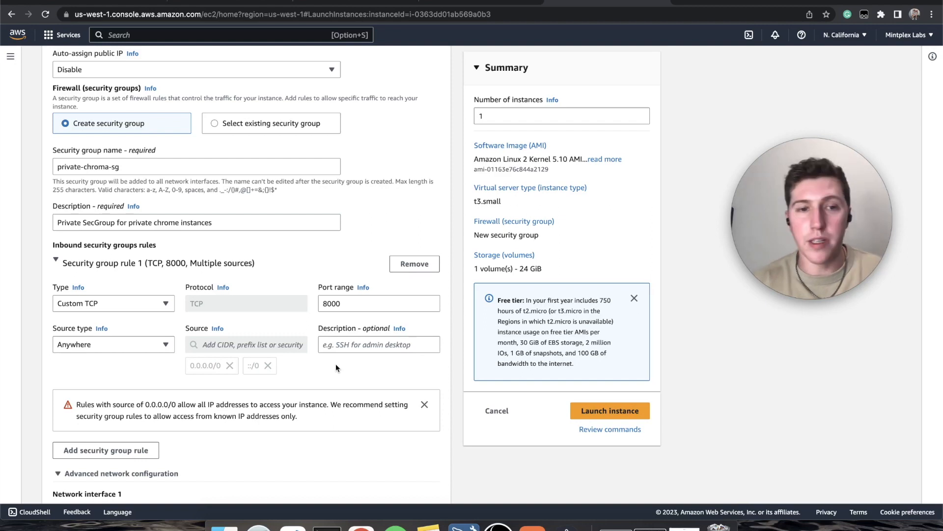
- Collapse the advanced network configuration and launch the instance without a key pair
{"action": "scroll", "coordinate": [229, 330], "scroll_direction": "down", "scroll_amount": 5}
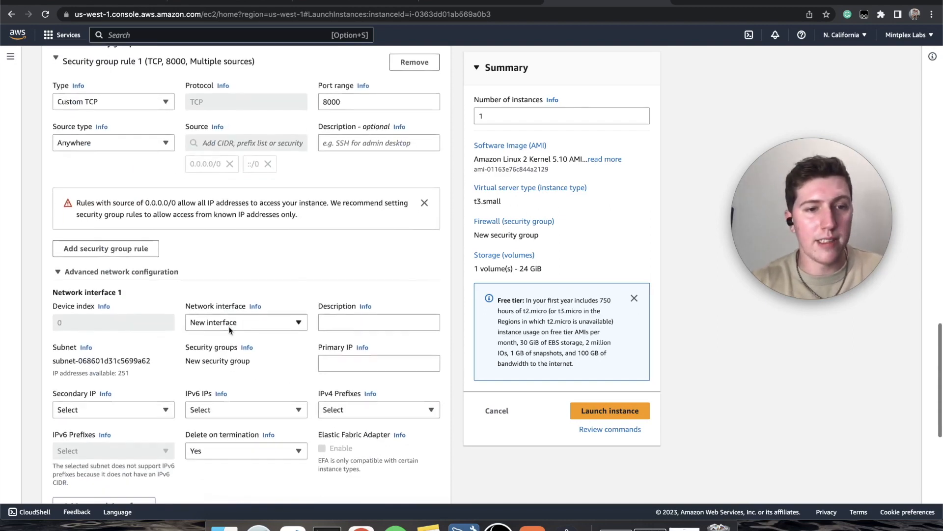
{"action": "scroll", "coordinate": [229, 330], "scroll_direction": "down", "scroll_amount": 2}
{"action": "left_click", "coordinate": [137, 183]}
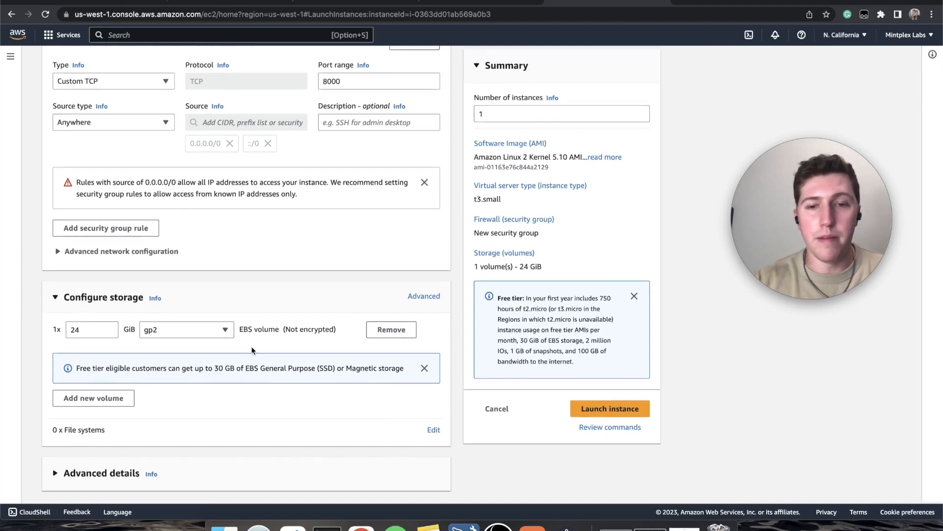
{"action": "left_click", "coordinate": [635, 410]}
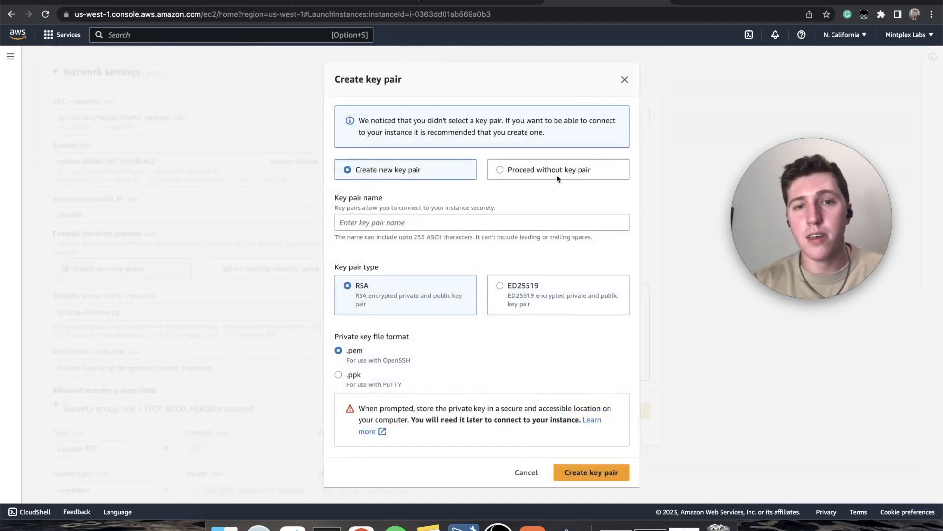
{"action": "left_click", "coordinate": [533, 172]}
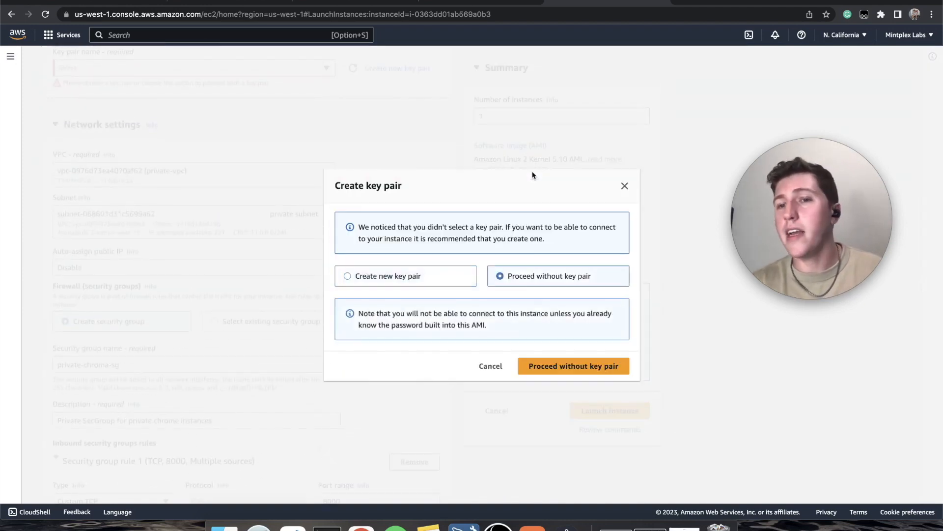
{"action": "left_click", "coordinate": [571, 372]}
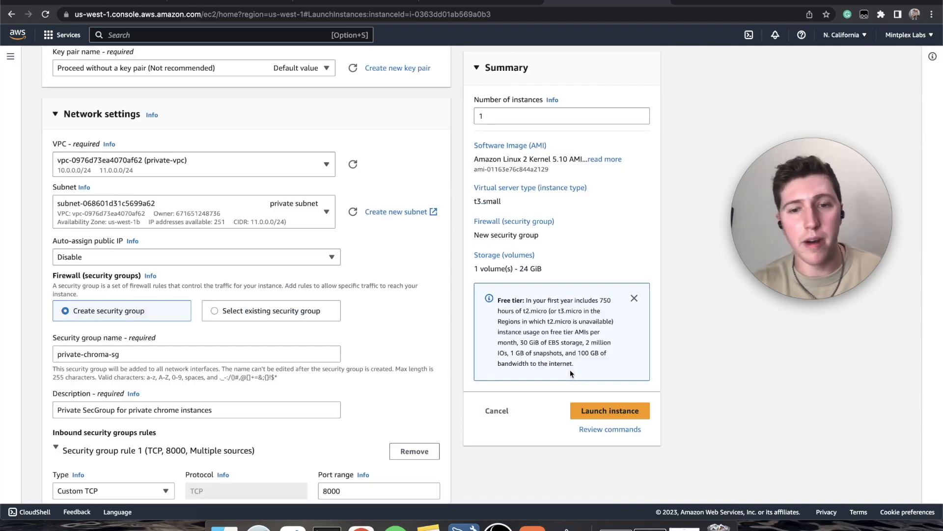
{"action": "left_click", "coordinate": [610, 410]}
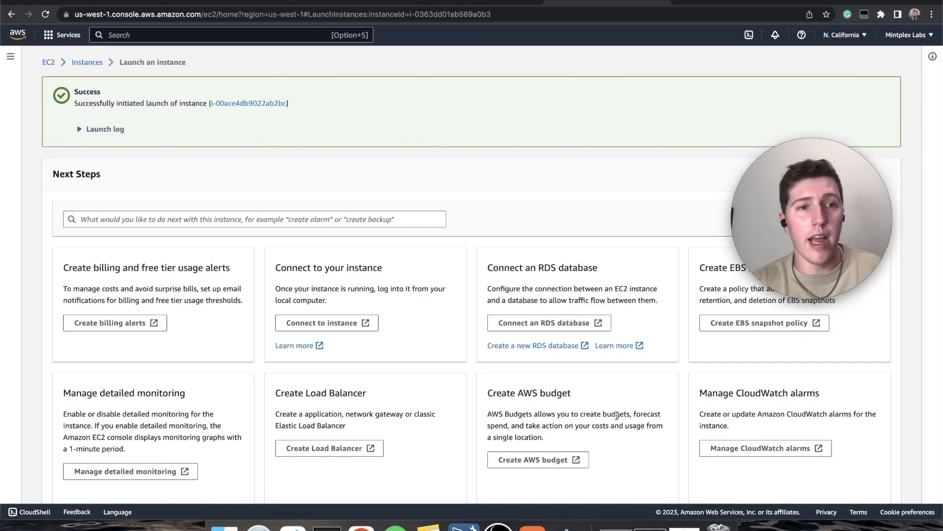
- Return to the instances list, refresh it, and rename the newly launched us-west-1b instance to "private chroma instance"
{"action": "left_click", "coordinate": [95, 63]}
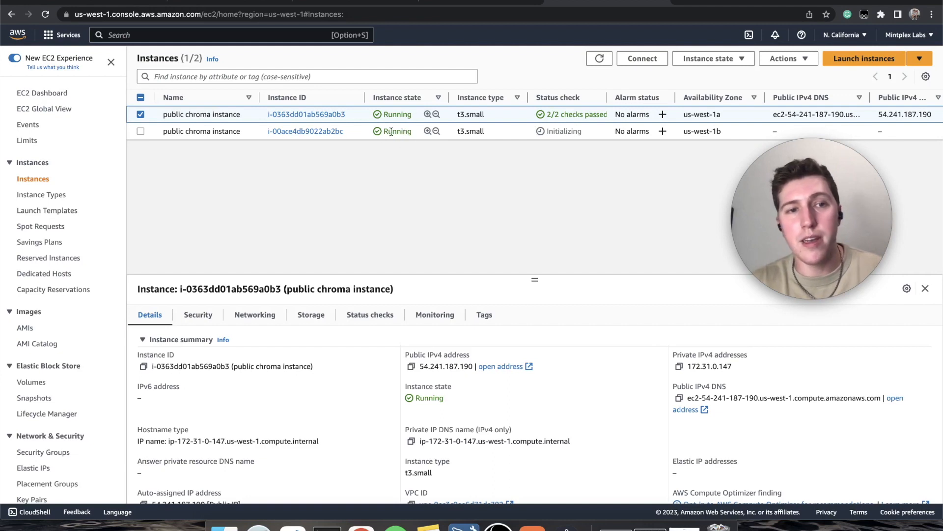
{"action": "left_click", "coordinate": [599, 59]}
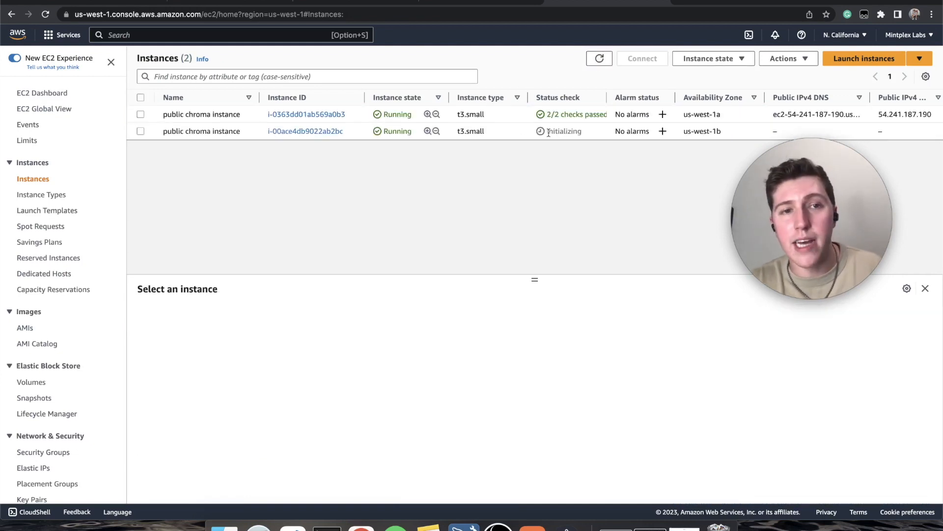
{"action": "left_click", "coordinate": [247, 131]}
{"action": "double_click", "coordinate": [278, 151]}
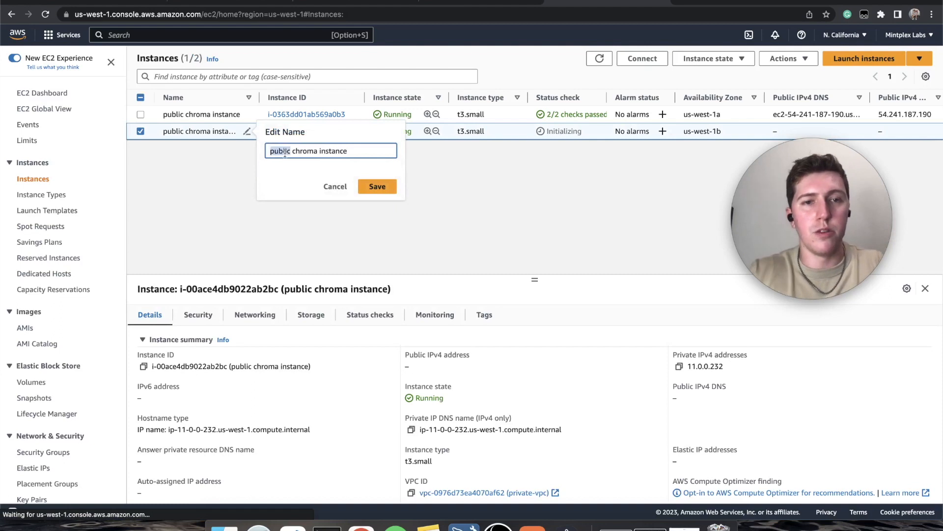
{"action": "type", "text": "private"}
{"action": "left_click", "coordinate": [380, 188]}
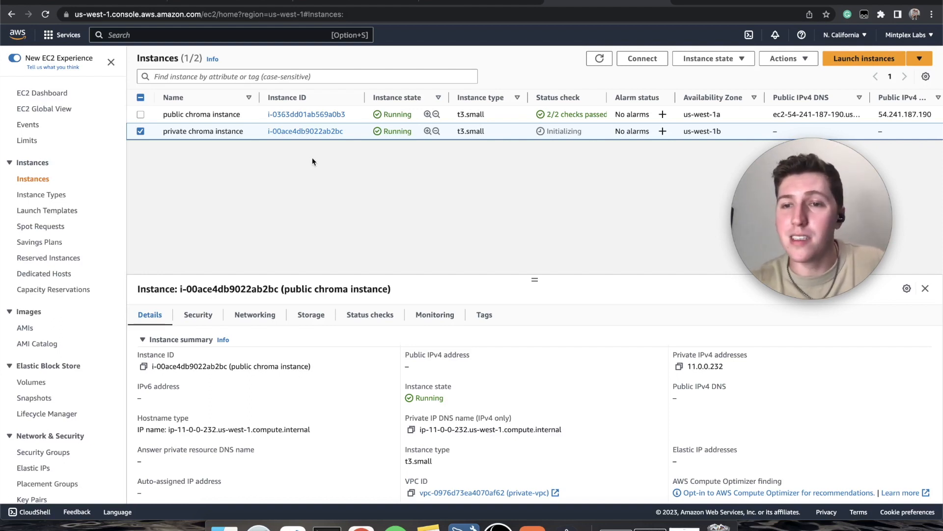
- Register the private chroma instance on port 8000 as a target of private-chroma-target-group
{"action": "scroll", "coordinate": [57, 446], "scroll_direction": "down", "scroll_amount": 3}
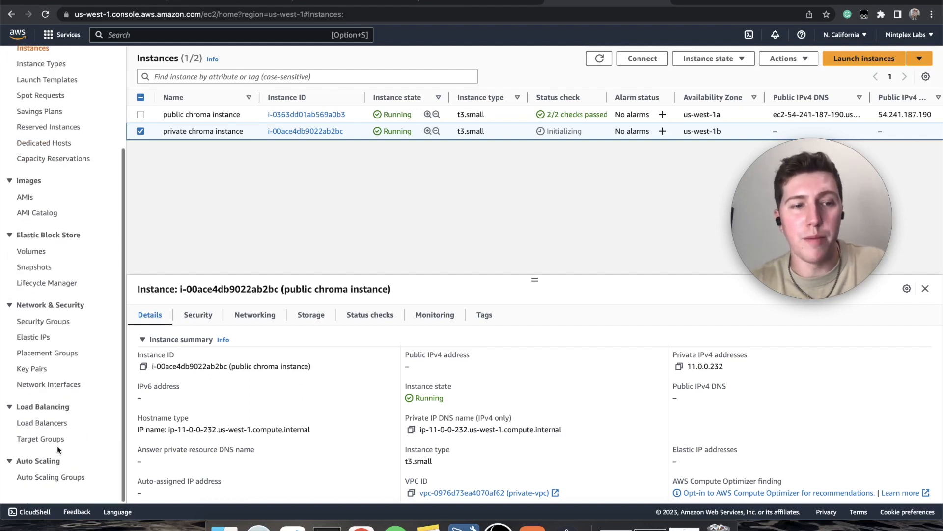
{"action": "left_click", "coordinate": [44, 439]}
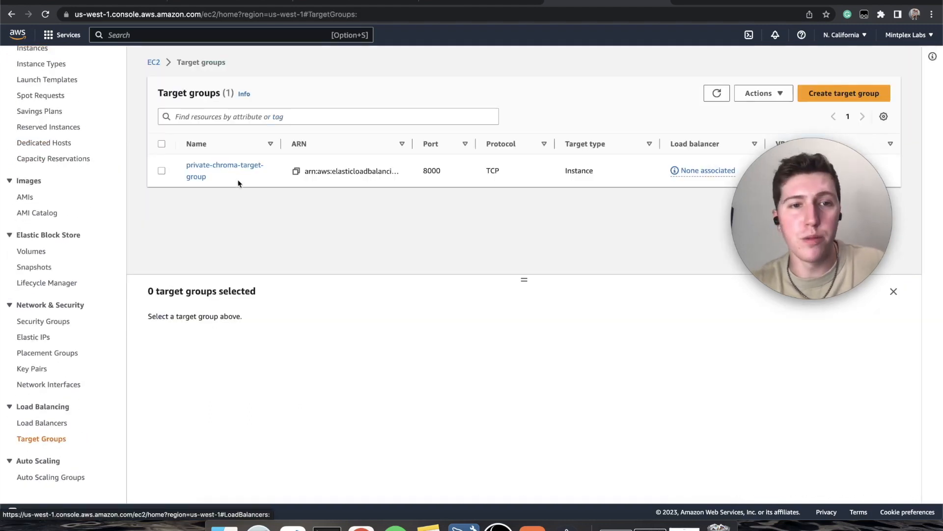
{"action": "left_click", "coordinate": [205, 166]}
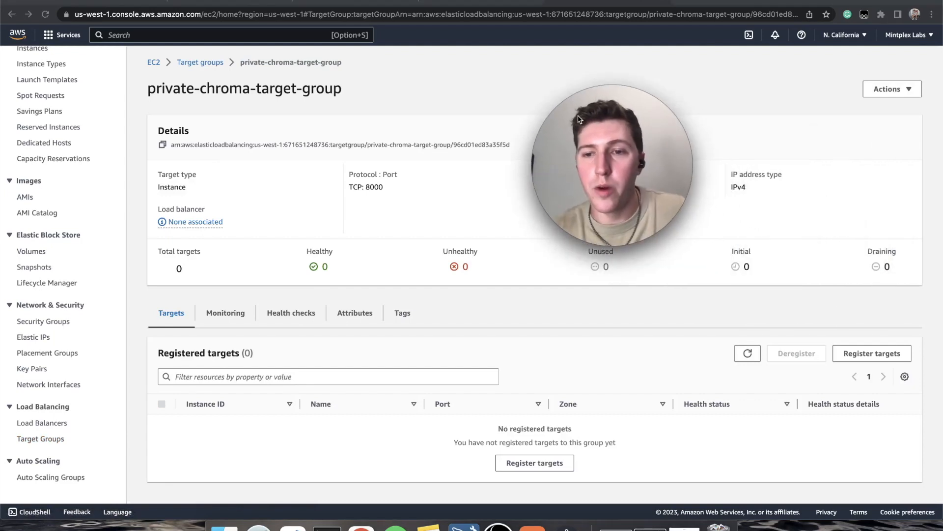
{"action": "left_click", "coordinate": [872, 353]}
{"action": "left_click", "coordinate": [56, 210]}
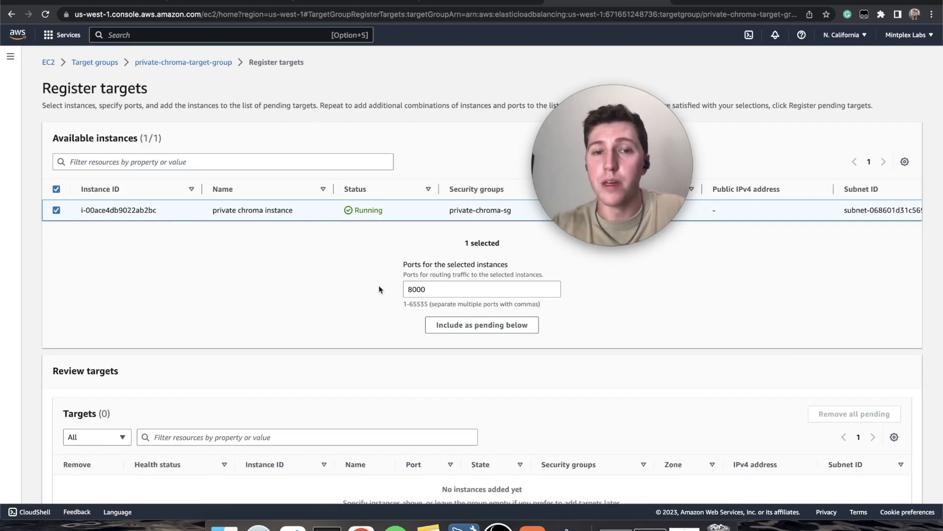
{"action": "scroll", "coordinate": [378, 289], "scroll_direction": "down", "scroll_amount": 1}
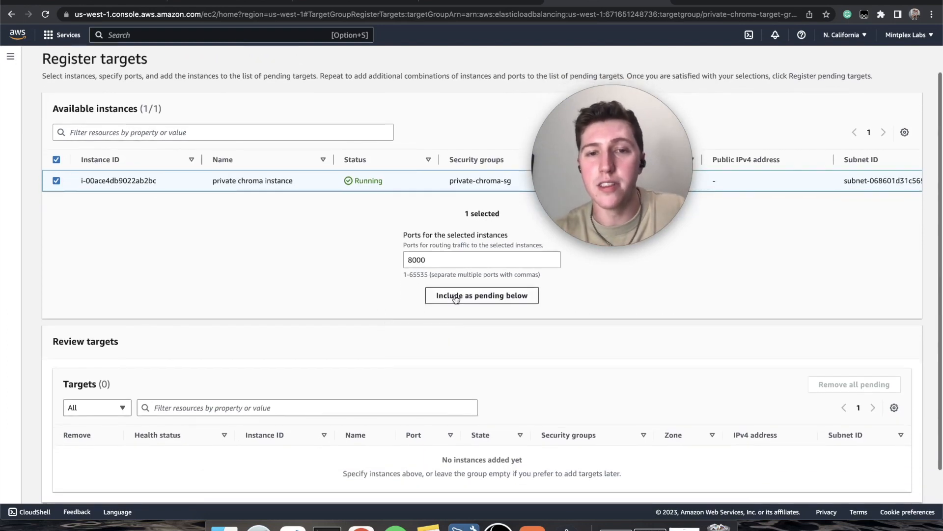
{"action": "left_click", "coordinate": [455, 296]}
{"action": "scroll", "coordinate": [610, 397], "scroll_direction": "down", "scroll_amount": 1}
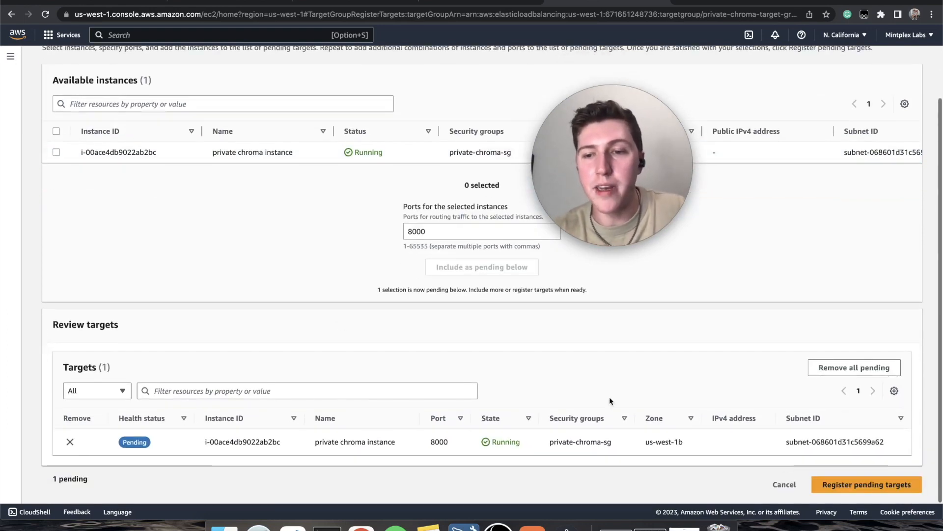
{"action": "left_click", "coordinate": [863, 482]}
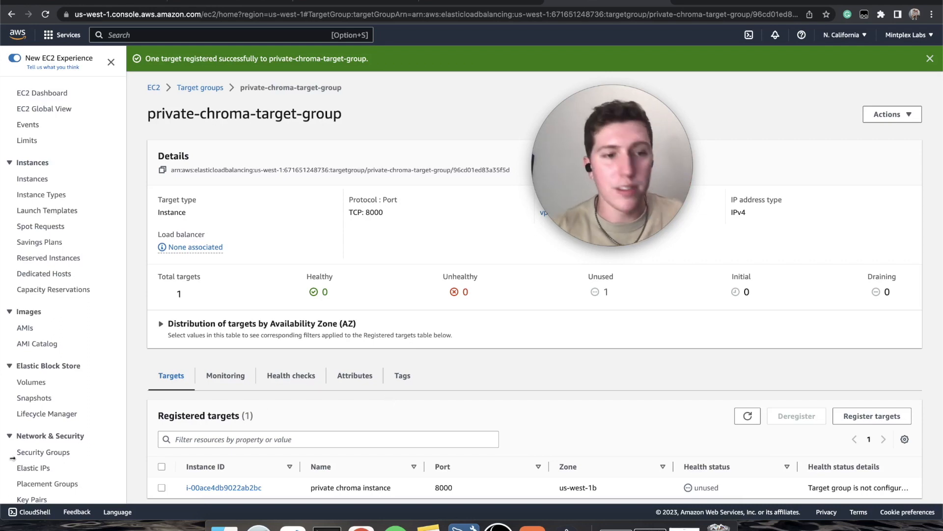
- Start creating a Network Load Balancer named chroma-nlb with the Internal scheme
{"action": "scroll", "coordinate": [62, 432], "scroll_direction": "down", "scroll_amount": 4}
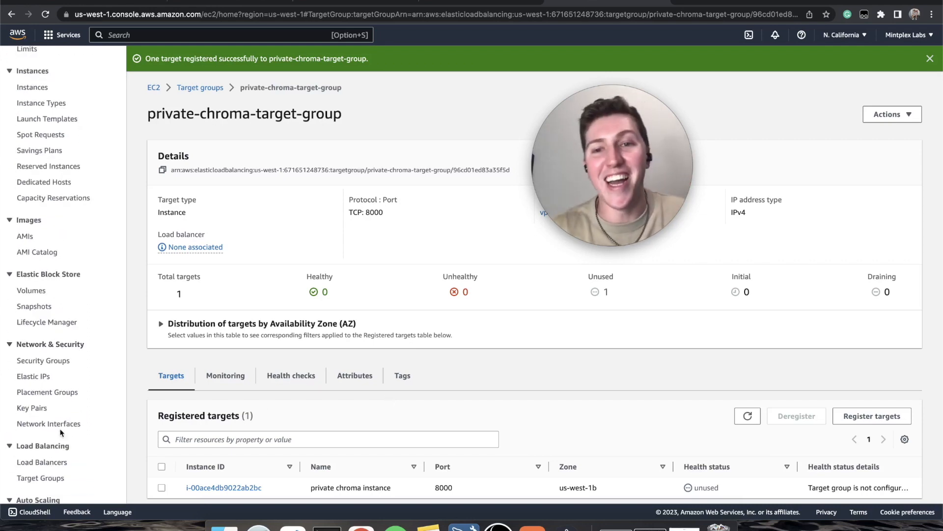
{"action": "left_click", "coordinate": [44, 463]}
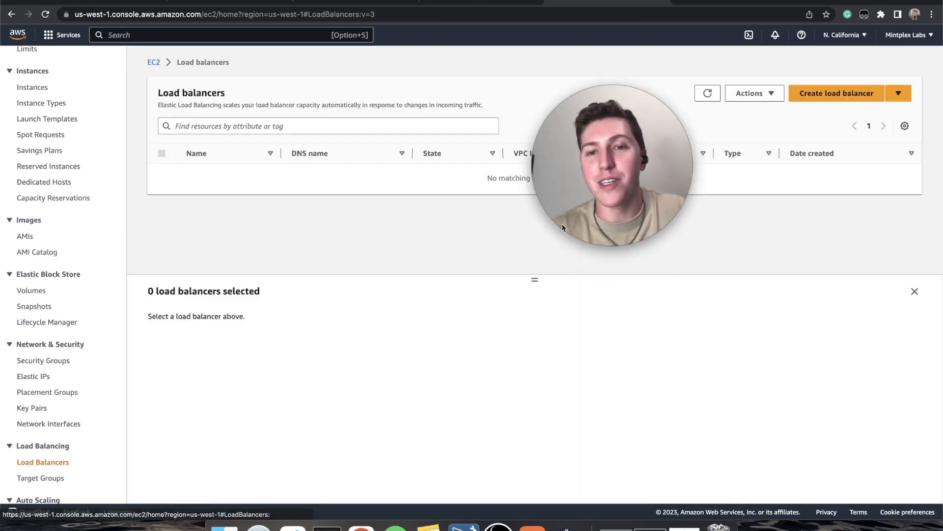
{"action": "left_click_drag", "start_coordinate": [617, 194], "coordinate": [737, 314]}
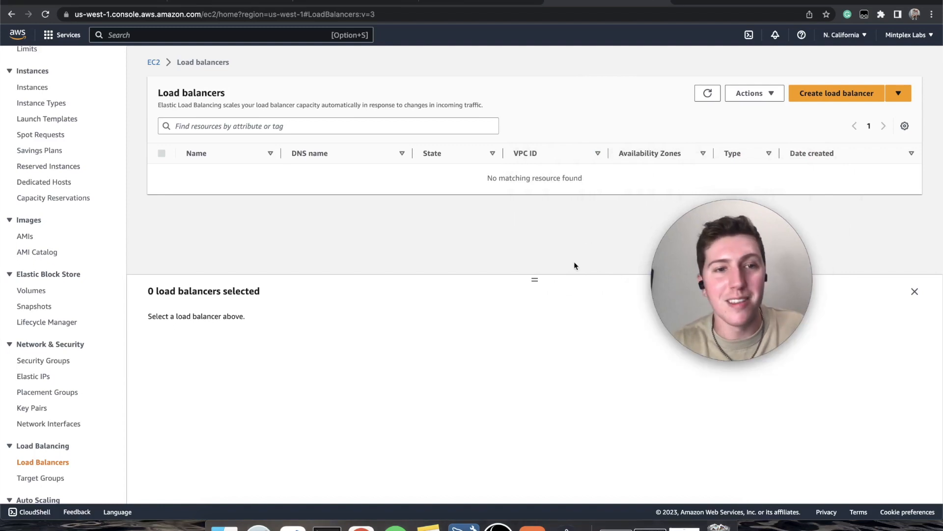
{"action": "left_click", "coordinate": [899, 94]}
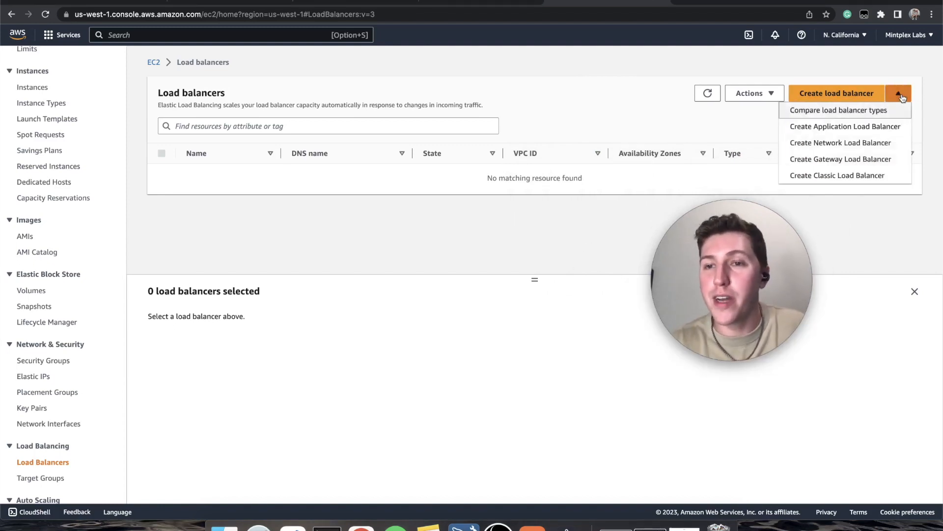
{"action": "left_click", "coordinate": [840, 147]}
{"action": "left_click", "coordinate": [130, 264]}
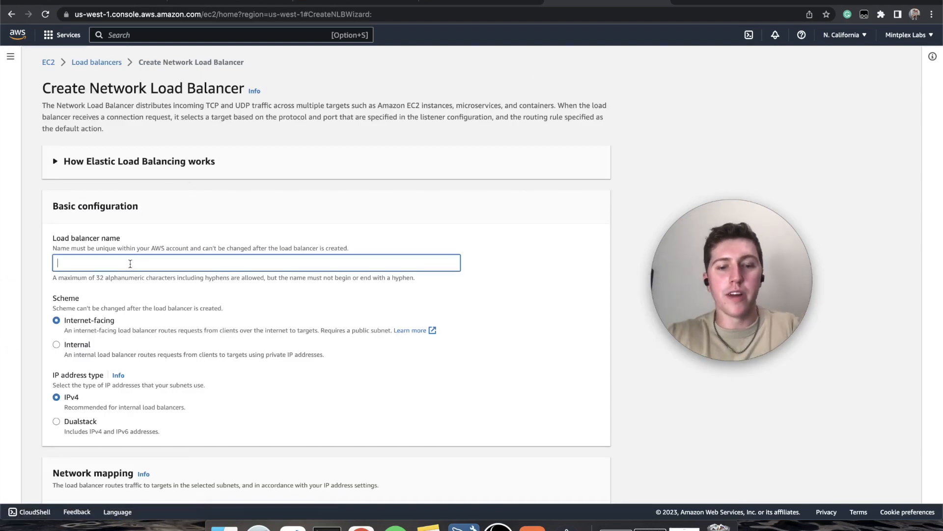
{"action": "type", "text": "chroma-nlb"}
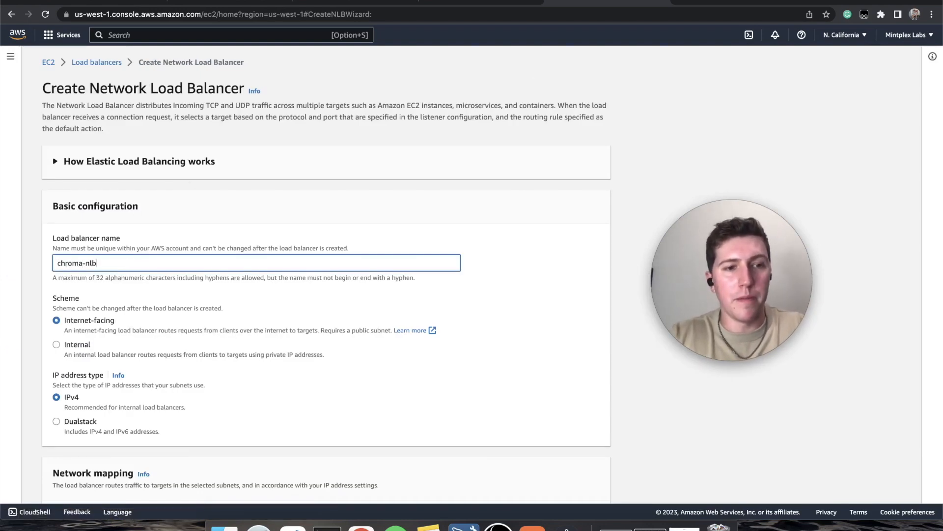
{"action": "left_click", "coordinate": [79, 345]}
- Map the load balancer to private-vpc and the us-west-1b zone with its private subnet
{"action": "scroll", "coordinate": [231, 338], "scroll_direction": "down", "scroll_amount": 2}
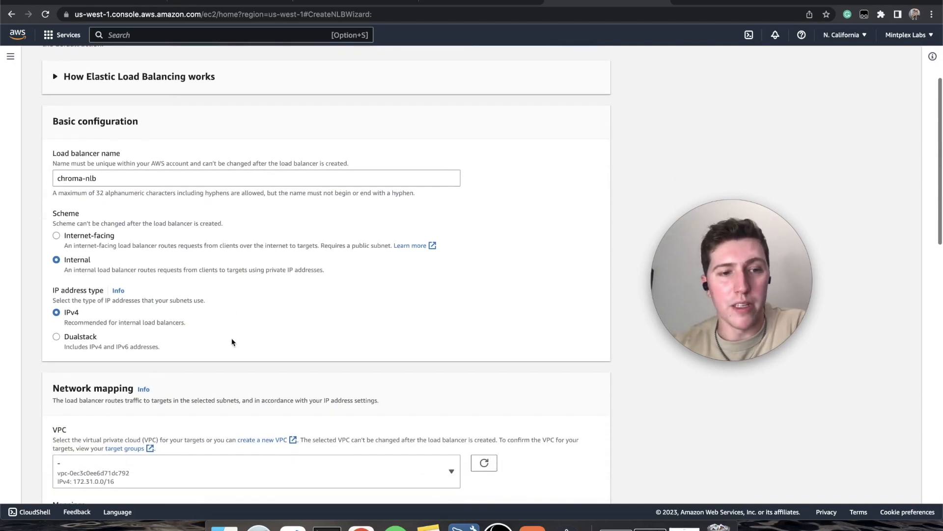
{"action": "scroll", "coordinate": [105, 379], "scroll_direction": "down", "scroll_amount": 3}
{"action": "left_click", "coordinate": [166, 323]}
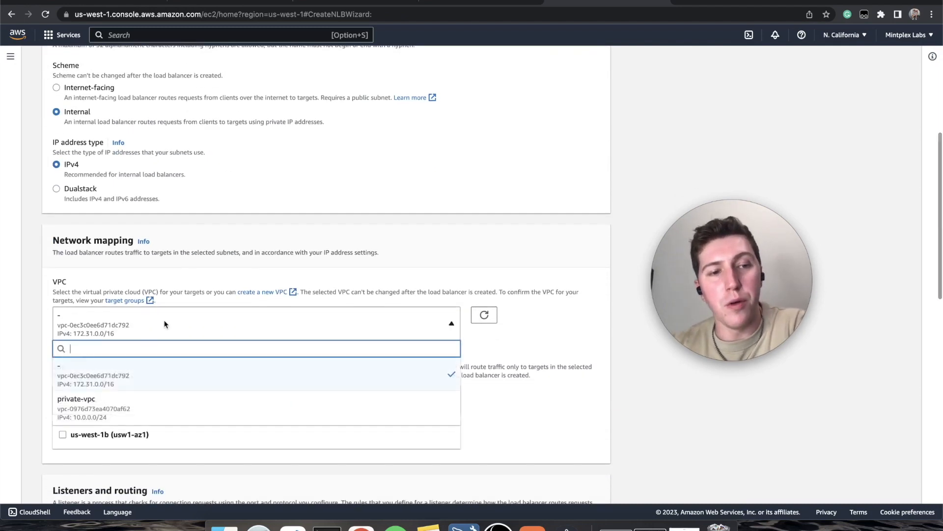
{"action": "left_click", "coordinate": [98, 401]}
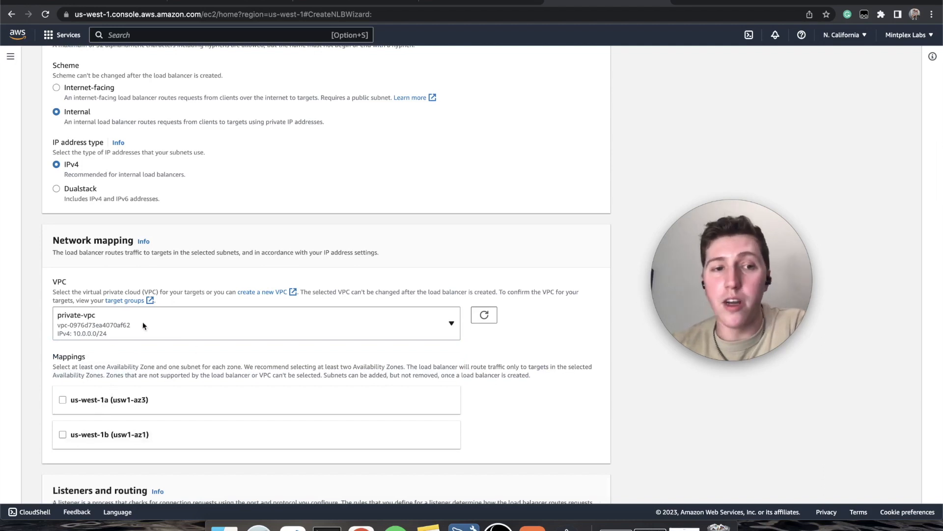
{"action": "scroll", "coordinate": [260, 365], "scroll_direction": "down", "scroll_amount": 1}
{"action": "left_click", "coordinate": [62, 399]}
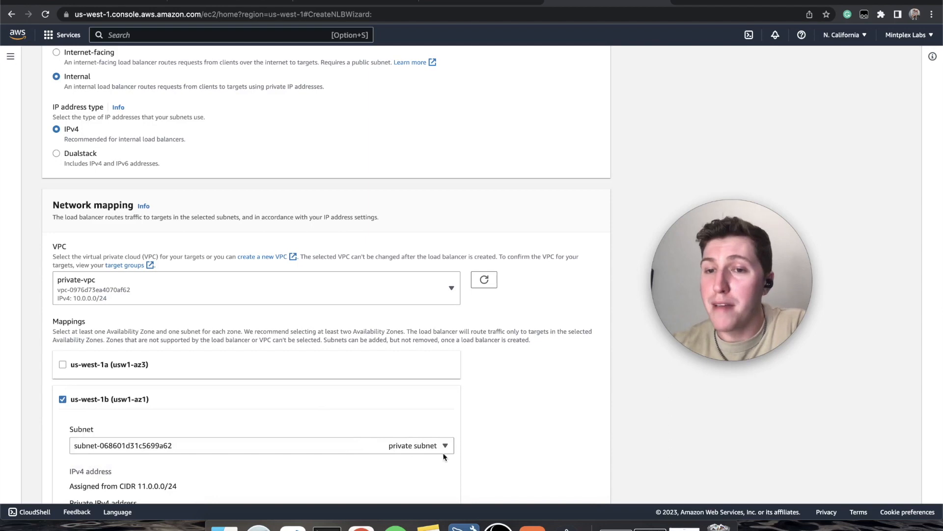
- Set the TCP listener's port to 8000 and forward its traffic to private-chroma-target-group
{"action": "scroll", "coordinate": [482, 436], "scroll_direction": "down", "scroll_amount": 4}
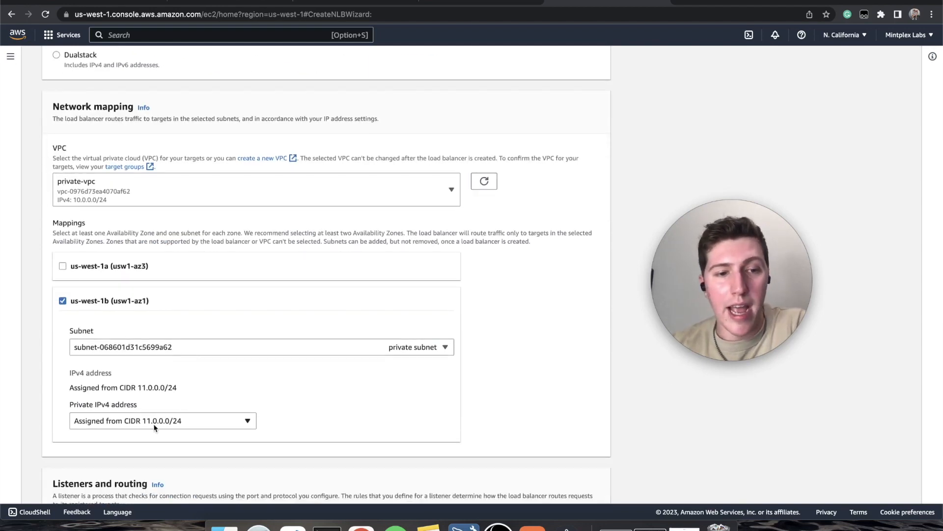
{"action": "scroll", "coordinate": [365, 433], "scroll_direction": "down", "scroll_amount": 5}
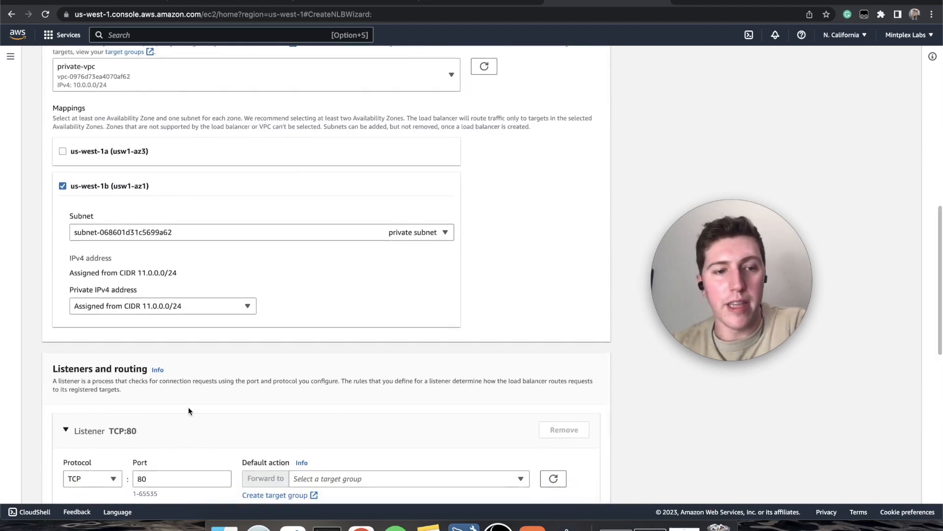
{"action": "scroll", "coordinate": [188, 410], "scroll_direction": "down", "scroll_amount": 5}
{"action": "left_click", "coordinate": [162, 331]}
{"action": "type", "text": "00"}
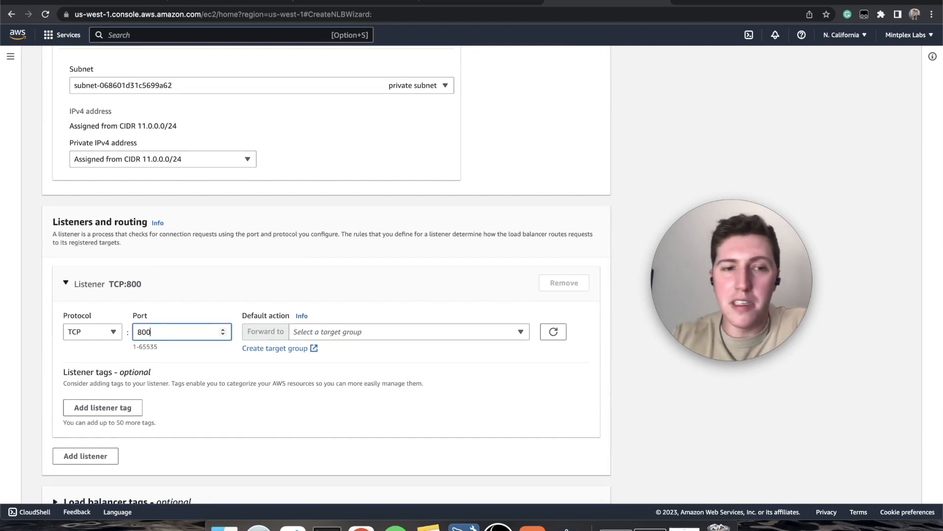
{"action": "left_click", "coordinate": [378, 327]}
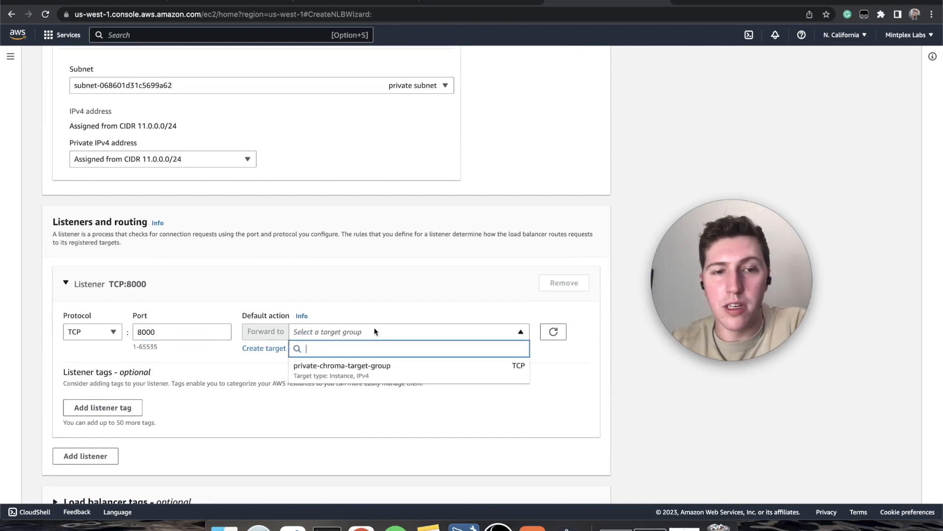
{"action": "left_click", "coordinate": [345, 370]}
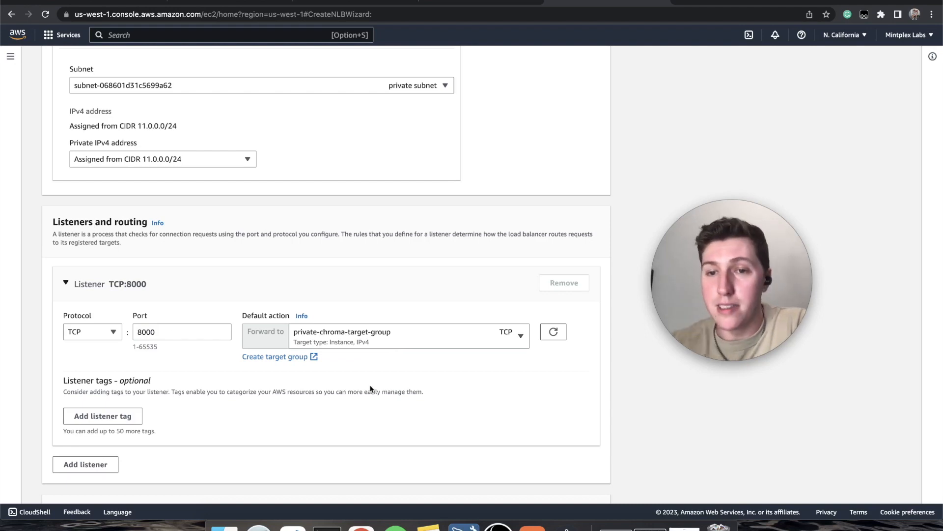
- Review the configuration summary, create the load balancer, and go to the load balancers list
{"action": "scroll", "coordinate": [371, 389], "scroll_direction": "down", "scroll_amount": 5}
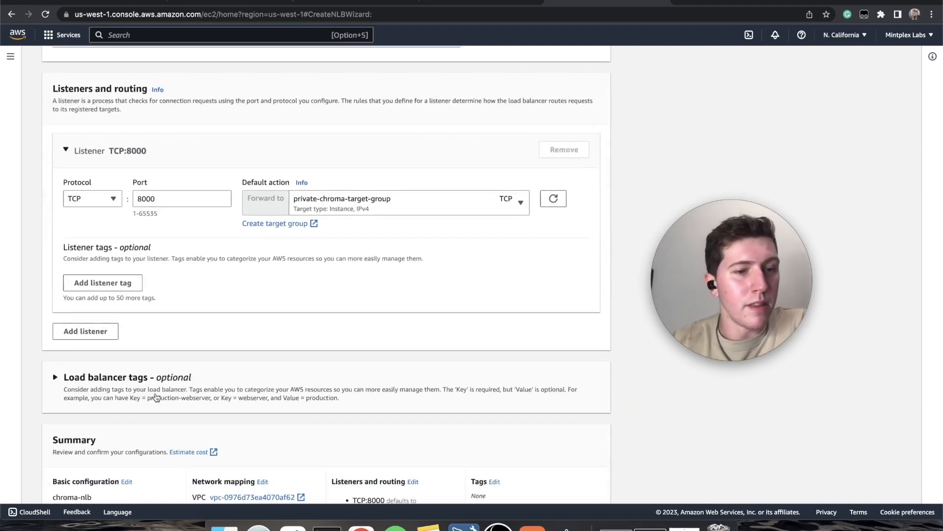
{"action": "scroll", "coordinate": [147, 403], "scroll_direction": "down", "scroll_amount": 5}
{"action": "scroll", "coordinate": [147, 404], "scroll_direction": "down", "scroll_amount": 1}
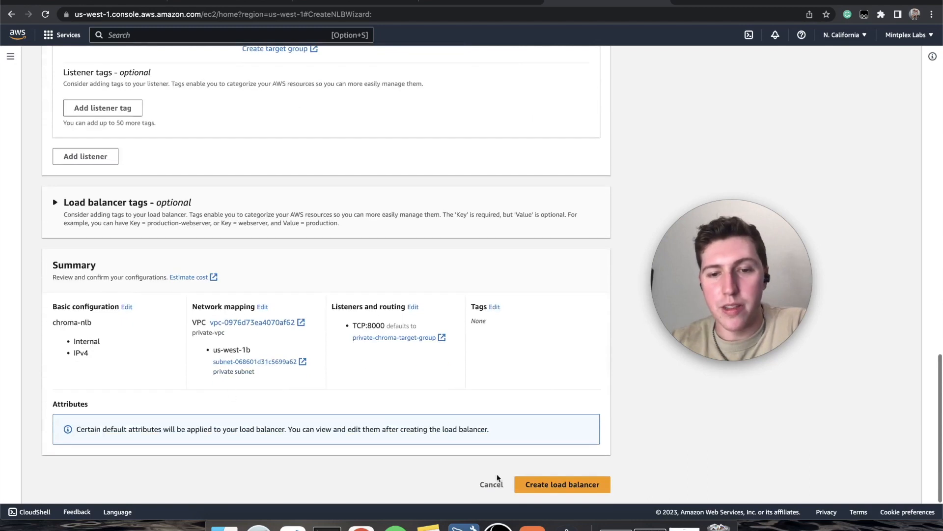
{"action": "left_click", "coordinate": [572, 490]}
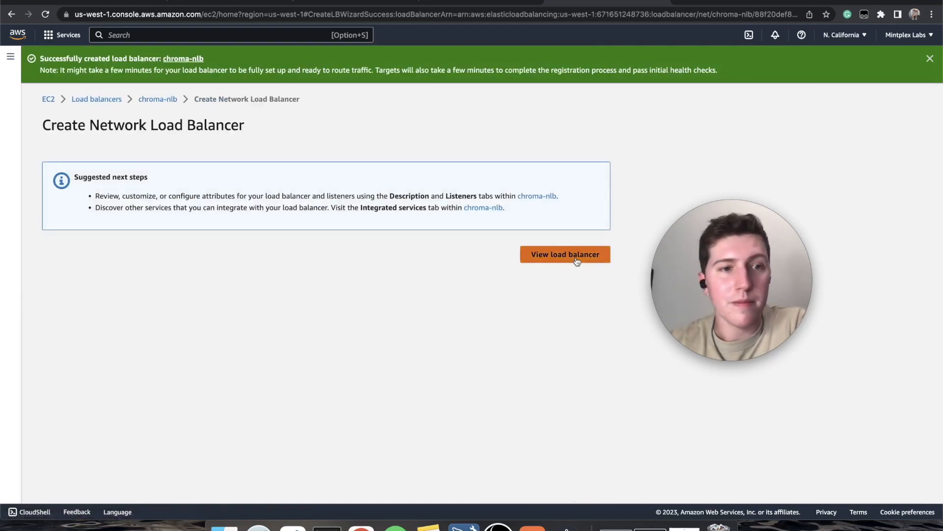
{"action": "left_click", "coordinate": [576, 259]}
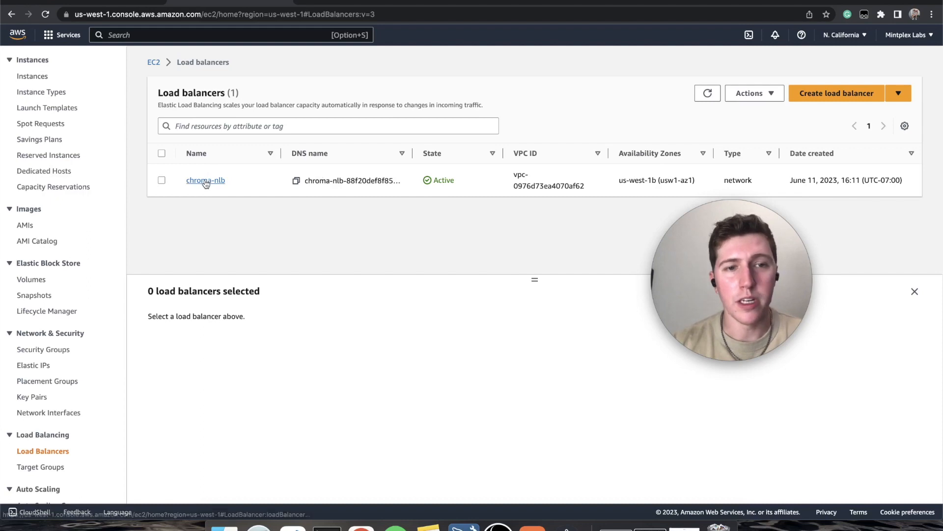
- Open chroma-nlb's target group from its listener and examine the registered target's health and the health check settings
{"action": "left_click", "coordinate": [205, 181]}
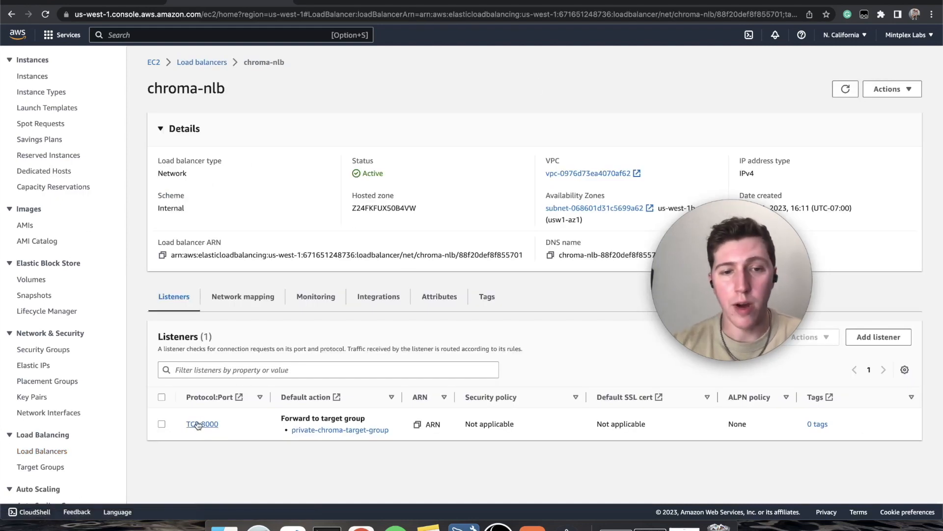
{"action": "left_click", "coordinate": [328, 430]}
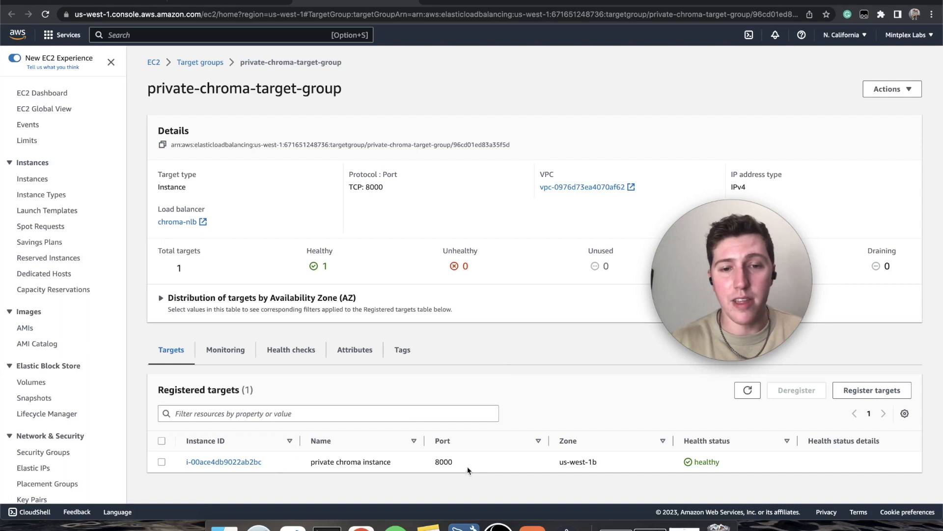
{"action": "double_click", "coordinate": [446, 460]}
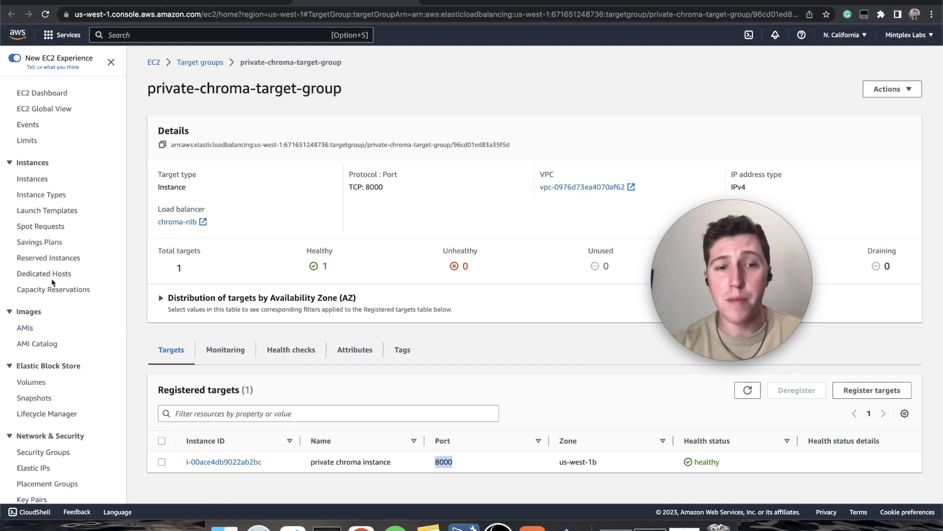
{"action": "left_click", "coordinate": [298, 357]}
{"action": "double_click", "coordinate": [550, 434]}
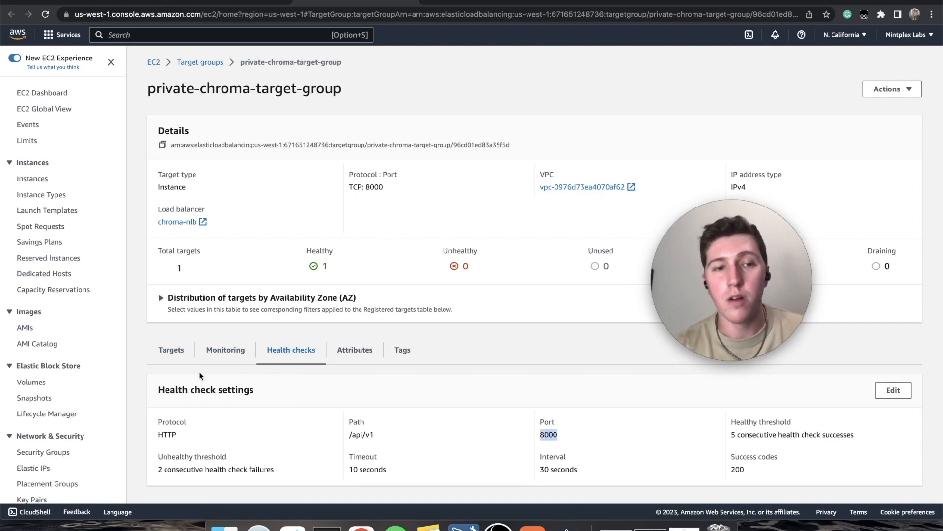
{"action": "left_click", "coordinate": [181, 353]}
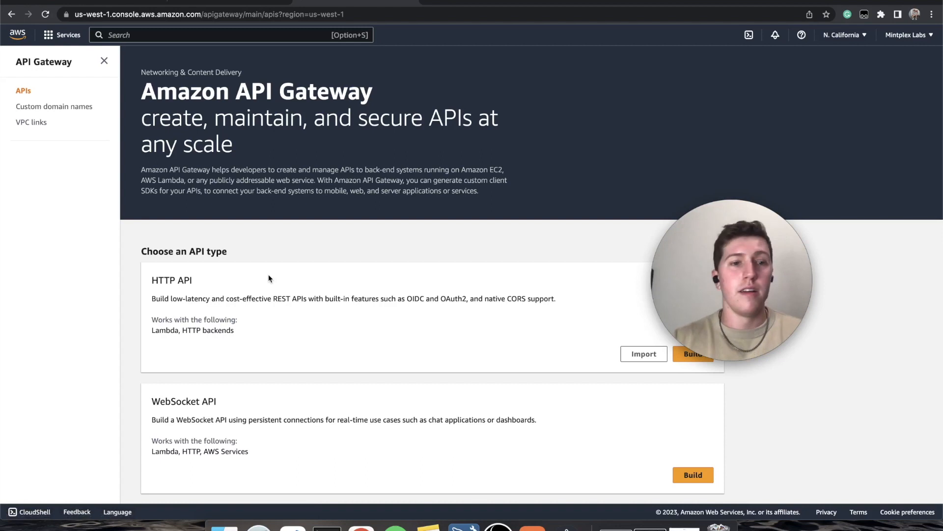
- Start a VPC link of the REST APIs version and name it nlb-vpc-link-chroma
{"action": "scroll", "coordinate": [386, 337], "scroll_direction": "down", "scroll_amount": 3}
{"action": "scroll", "coordinate": [386, 337], "scroll_direction": "down", "scroll_amount": 1}
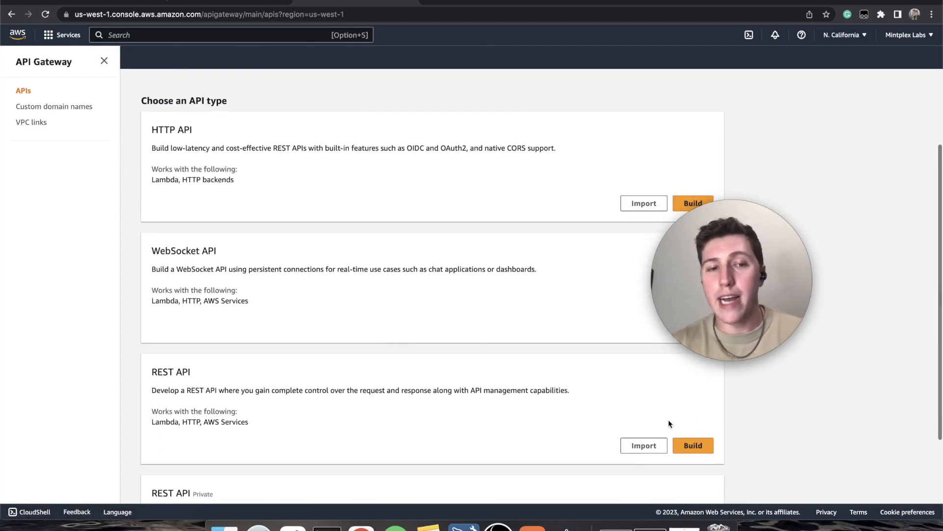
{"action": "left_click", "coordinate": [44, 126]}
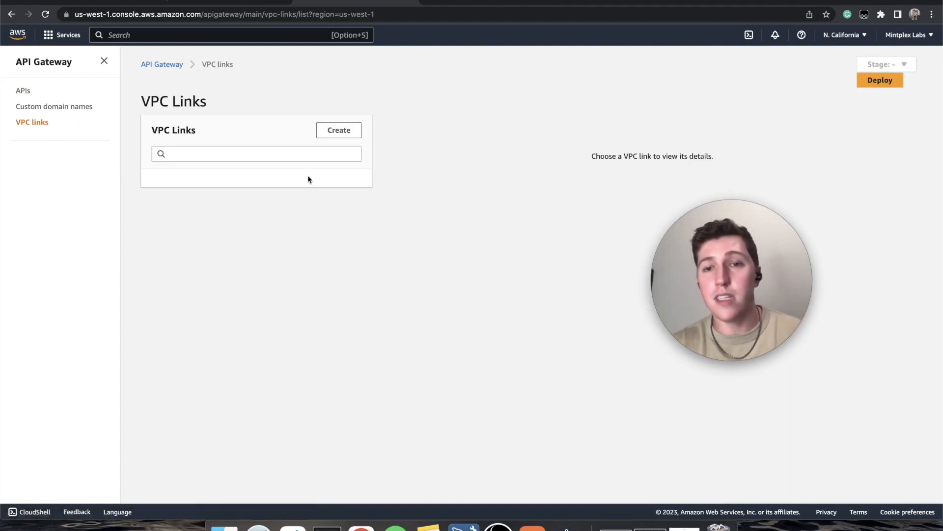
{"action": "left_click", "coordinate": [338, 136]}
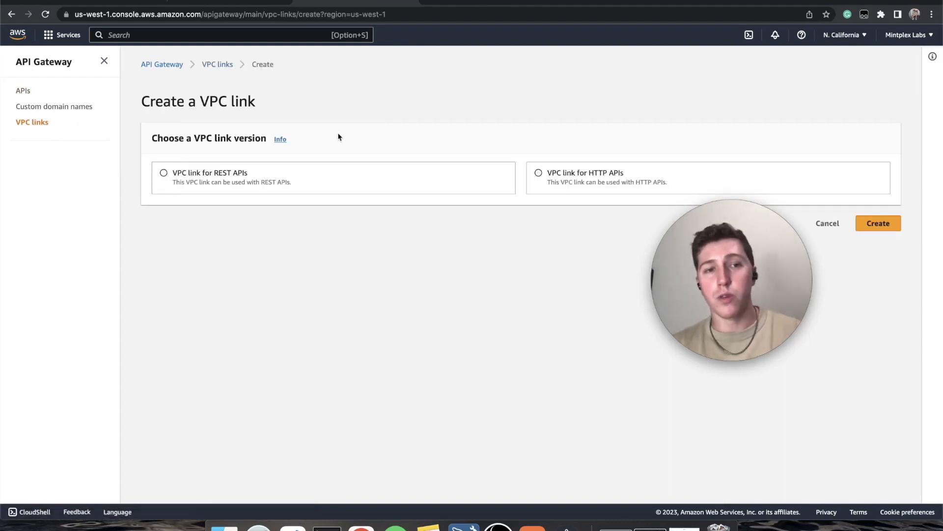
{"action": "left_click", "coordinate": [227, 169]}
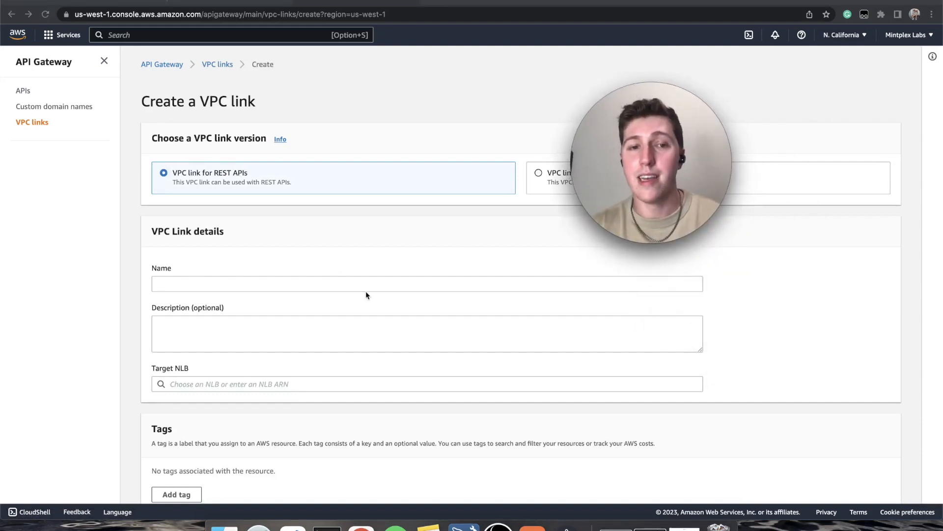
{"action": "left_click", "coordinate": [269, 283]}
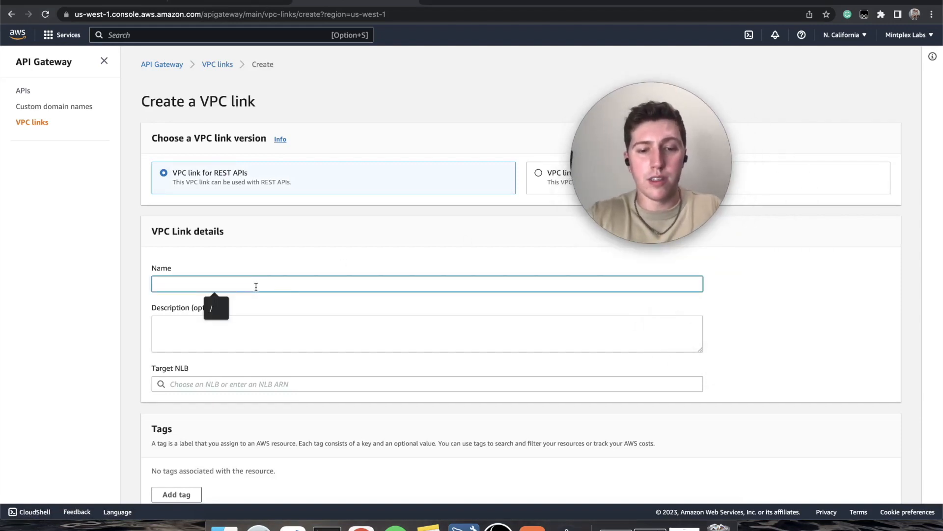
{"action": "type", "text": "nlb-"}
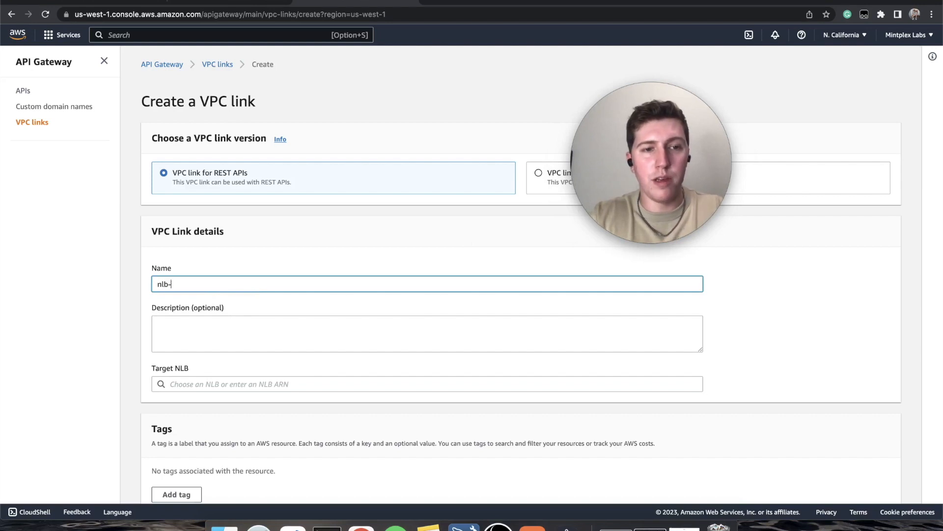
{"action": "type", "text": "vpc-link"}
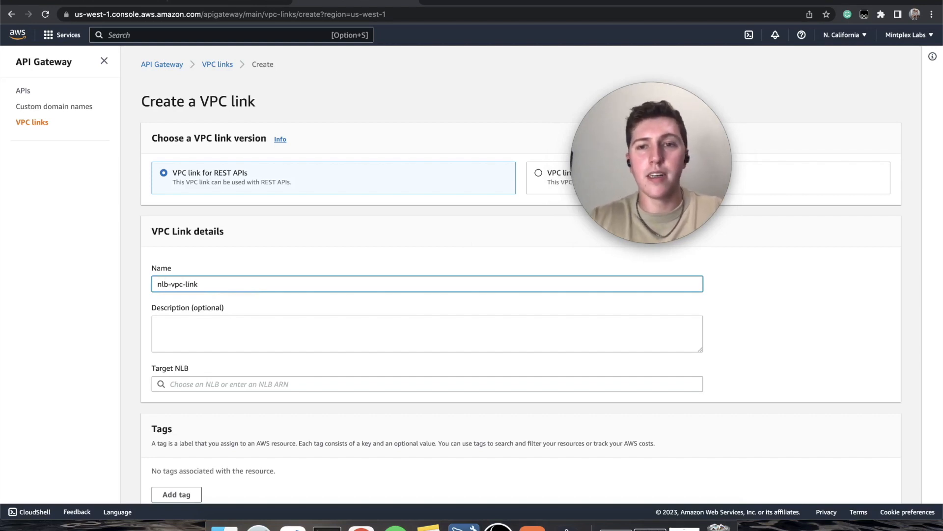
{"action": "type", "text": "-chroma"}
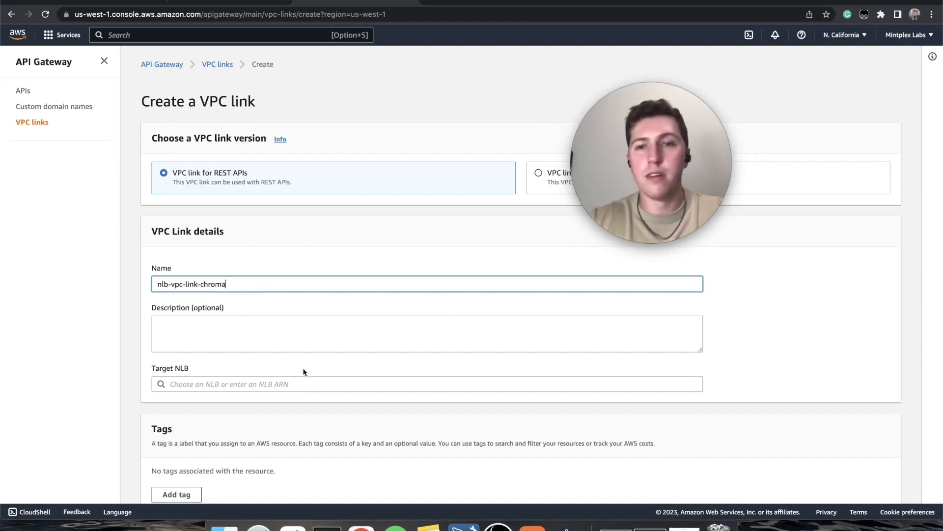
- Target the chroma-nlb load balancer with the VPC link and create the link
{"action": "left_click", "coordinate": [236, 384]}
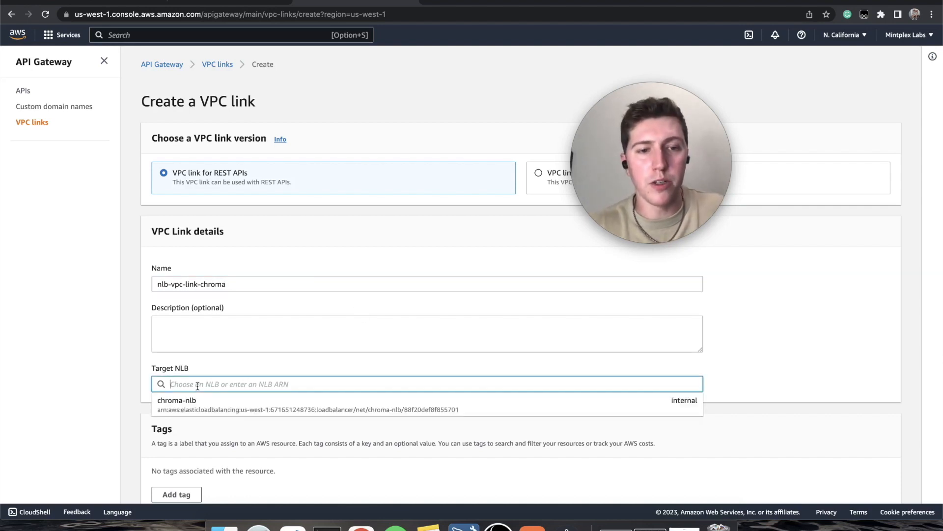
{"action": "left_click", "coordinate": [194, 404]}
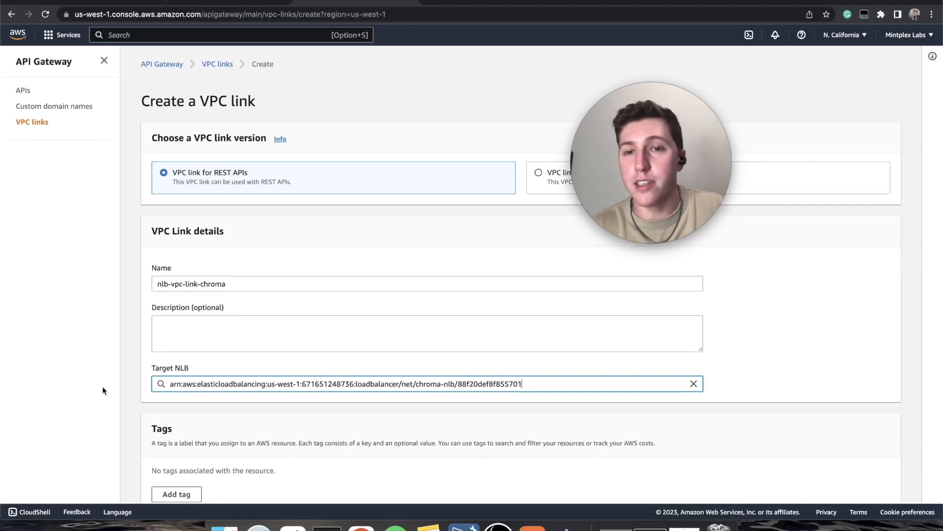
{"action": "scroll", "coordinate": [327, 416], "scroll_direction": "down", "scroll_amount": 2}
{"action": "left_click", "coordinate": [882, 486]}
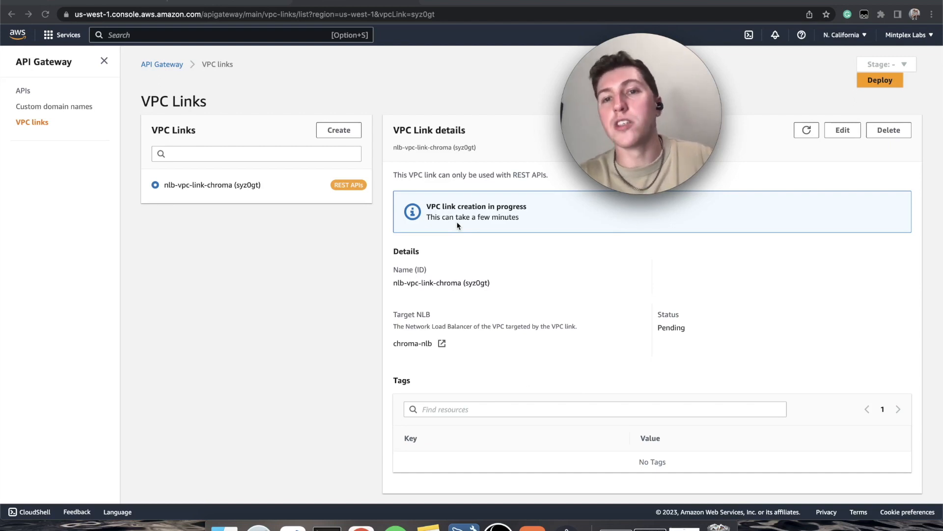
- Create a new REST API from scratch named chroma-api, keeping the Regional endpoint type
{"action": "left_click", "coordinate": [23, 91]}
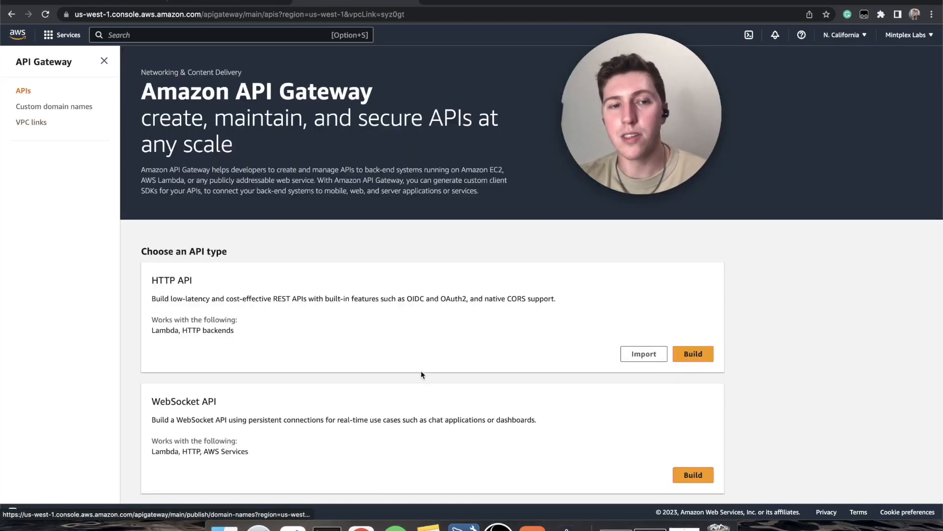
{"action": "scroll", "coordinate": [423, 371], "scroll_direction": "down", "scroll_amount": 5}
{"action": "left_click", "coordinate": [693, 447]}
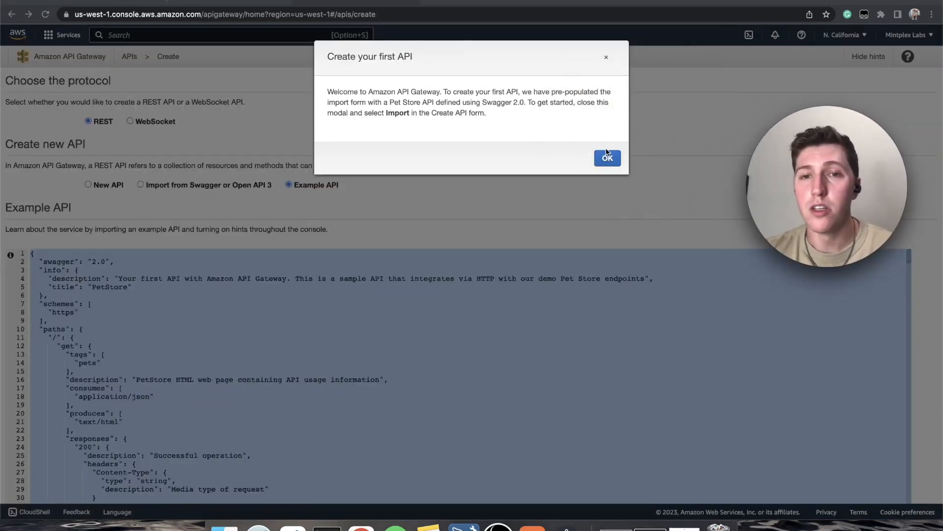
{"action": "left_click", "coordinate": [611, 160]}
{"action": "left_click", "coordinate": [99, 184]}
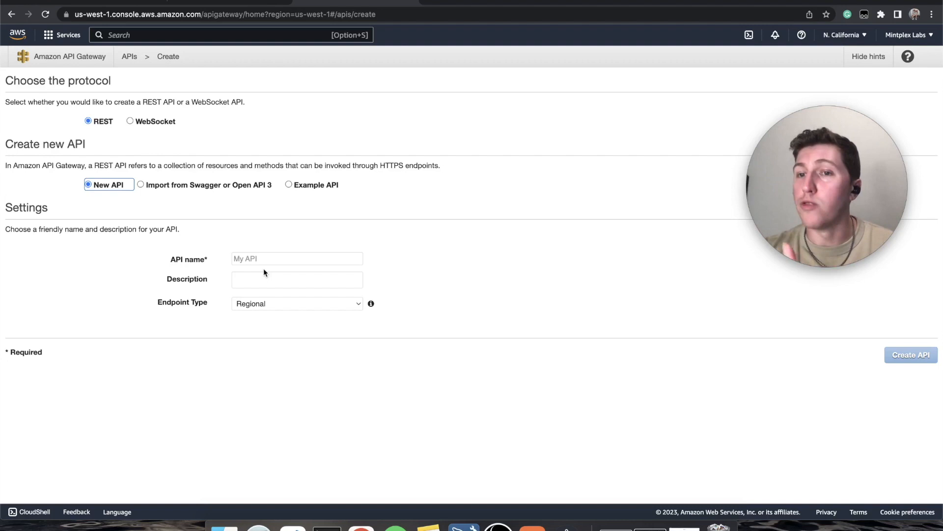
{"action": "left_click", "coordinate": [266, 262]}
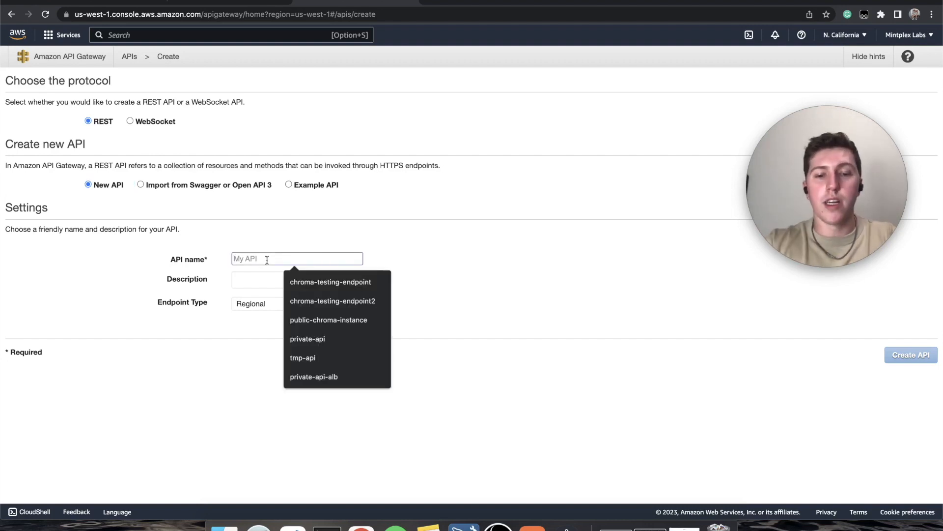
{"action": "type", "text": "chroma-api"}
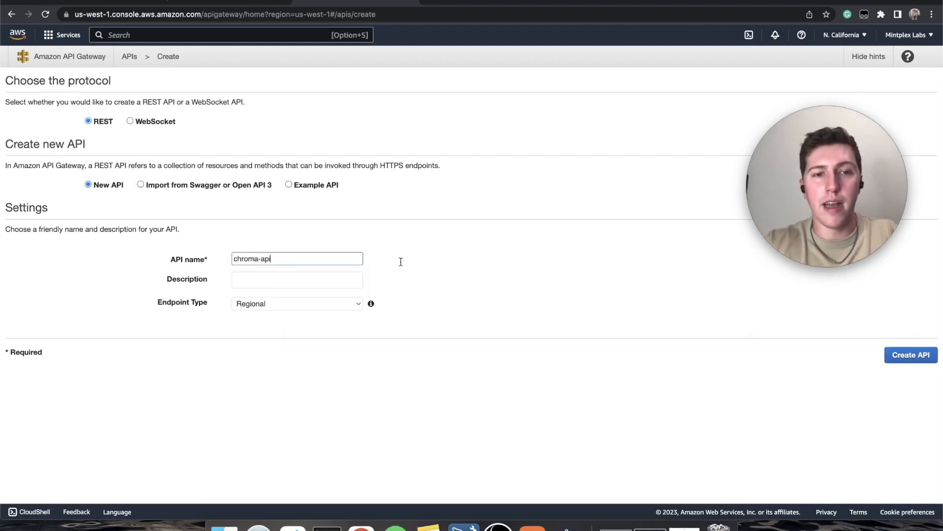
{"action": "left_click", "coordinate": [540, 296]}
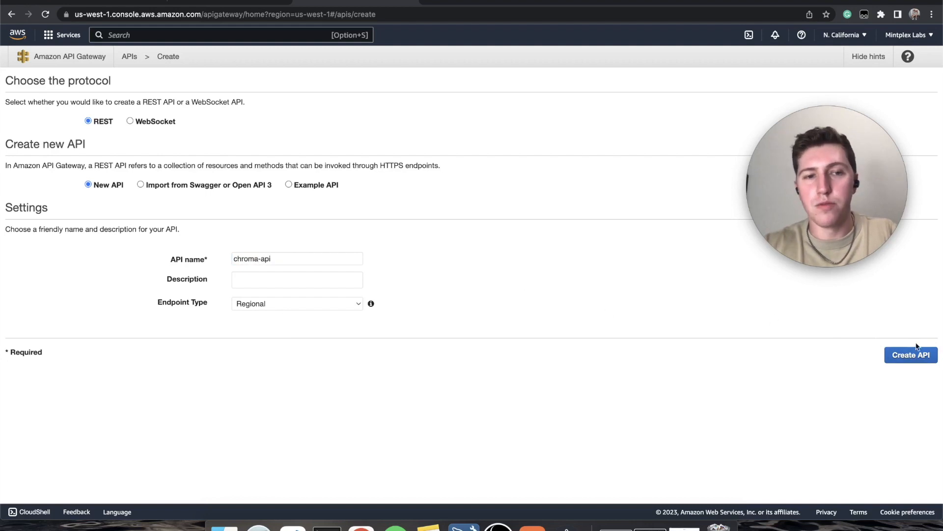
{"action": "left_click", "coordinate": [915, 358]}
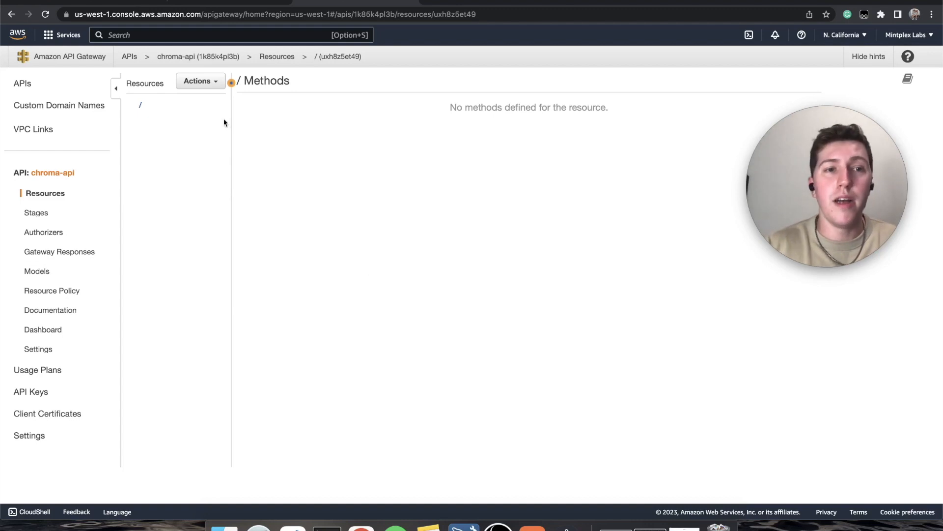
- Create a child resource under the chroma-api root, configured as a proxy resource with the path {proxy+}
{"action": "left_click", "coordinate": [200, 81]}
{"action": "left_click", "coordinate": [212, 124]}
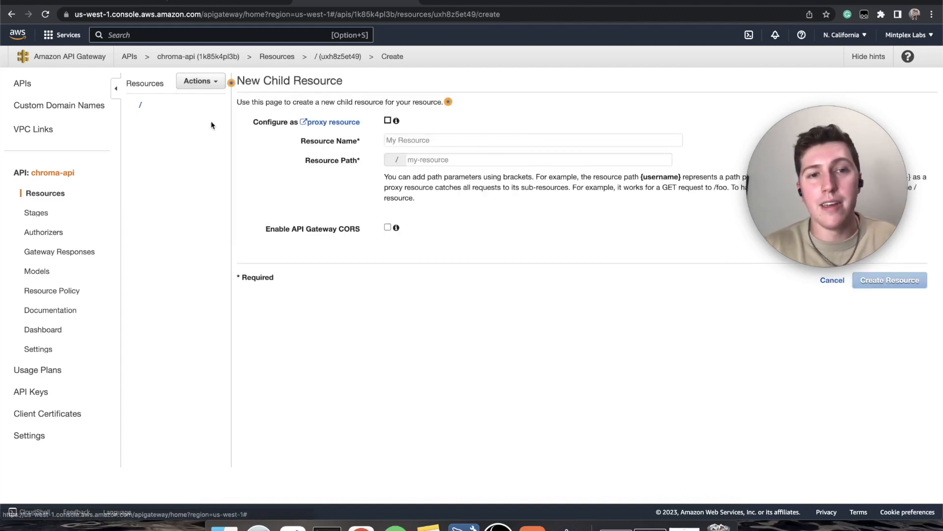
{"action": "left_click", "coordinate": [387, 120]}
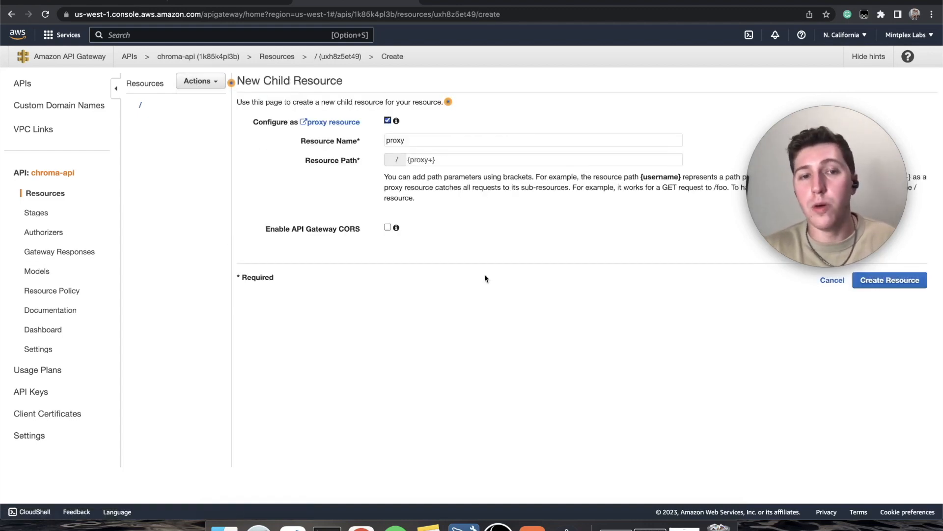
{"action": "left_click", "coordinate": [905, 285]}
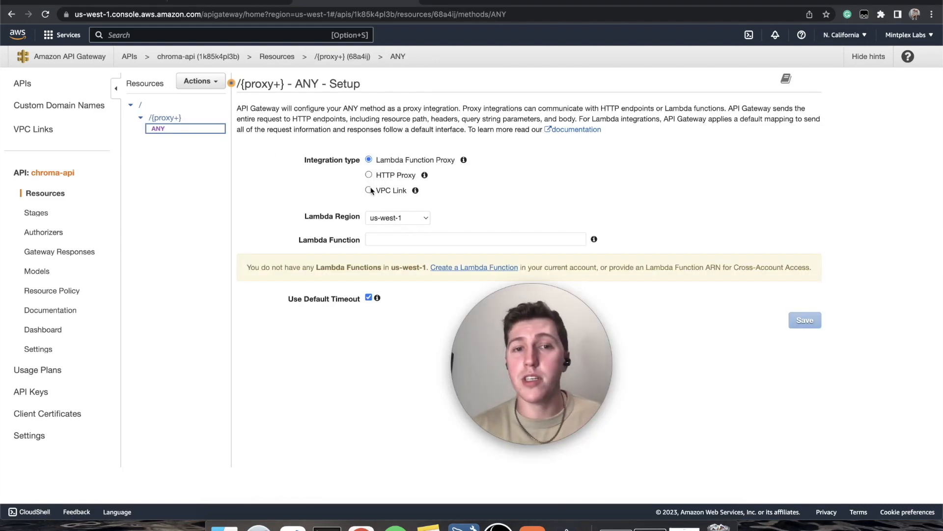
{"action": "left_click", "coordinate": [369, 190]}
{"action": "left_click", "coordinate": [396, 237]}
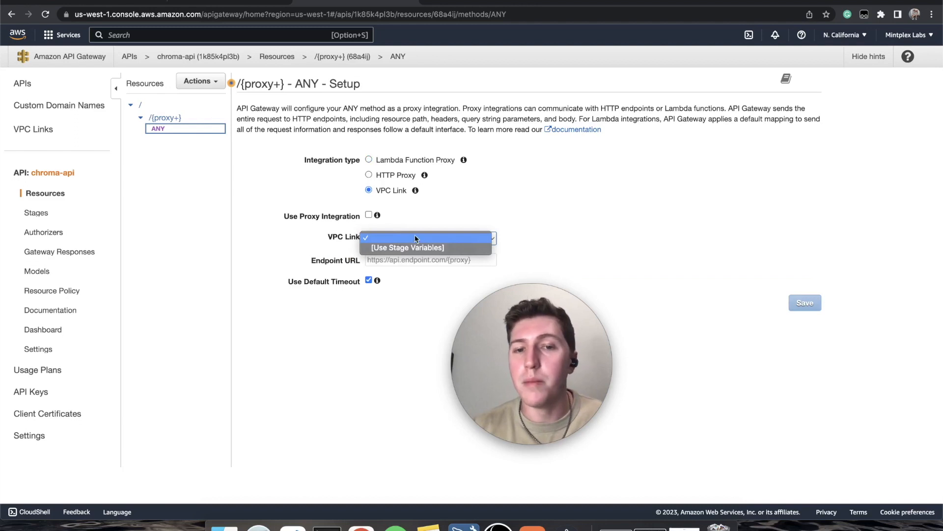
{"action": "left_click", "coordinate": [457, 214]}
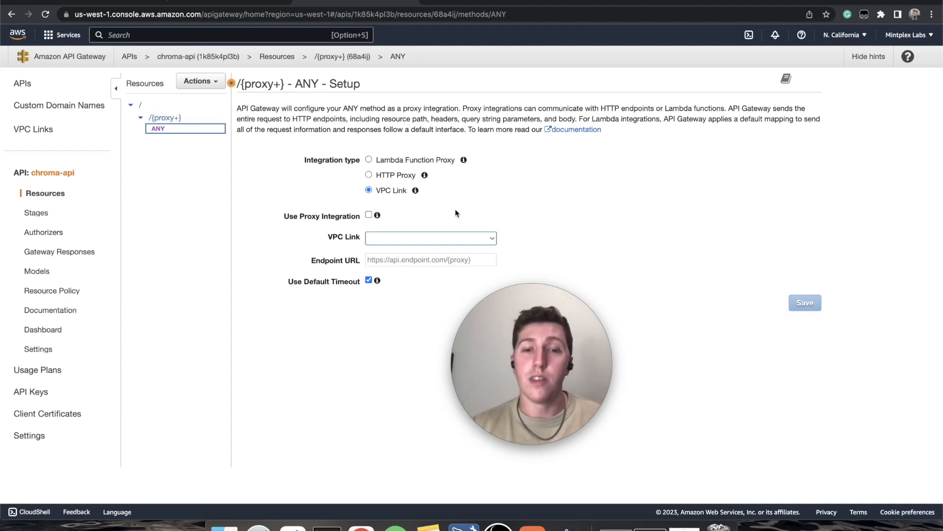
{"action": "left_click", "coordinate": [600, 244]}
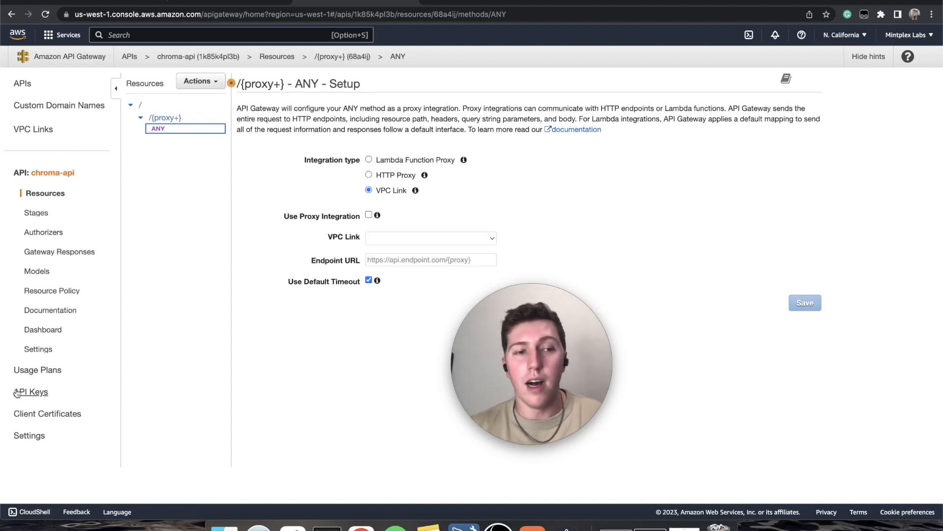
- Examine the general API key with its associated usage plans, and open the Basic usage plan
{"action": "left_click", "coordinate": [33, 392]}
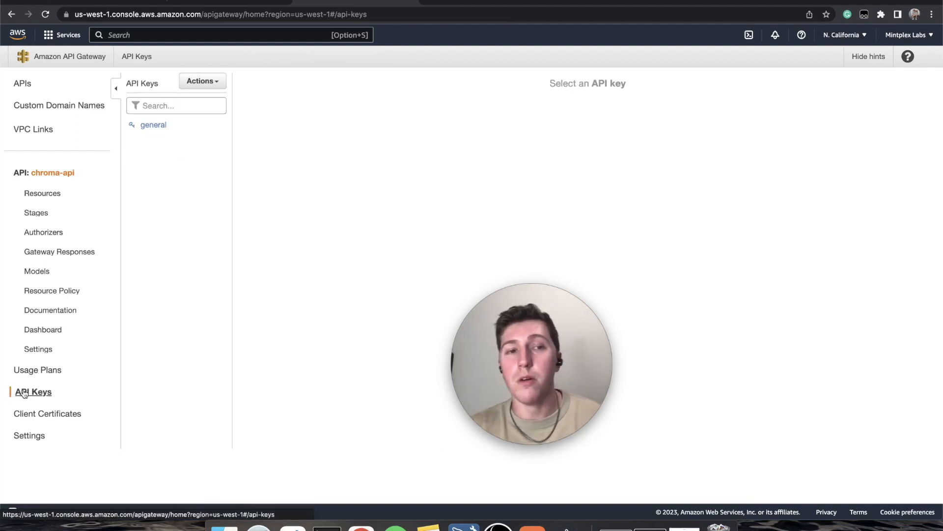
{"action": "left_click", "coordinate": [156, 128]}
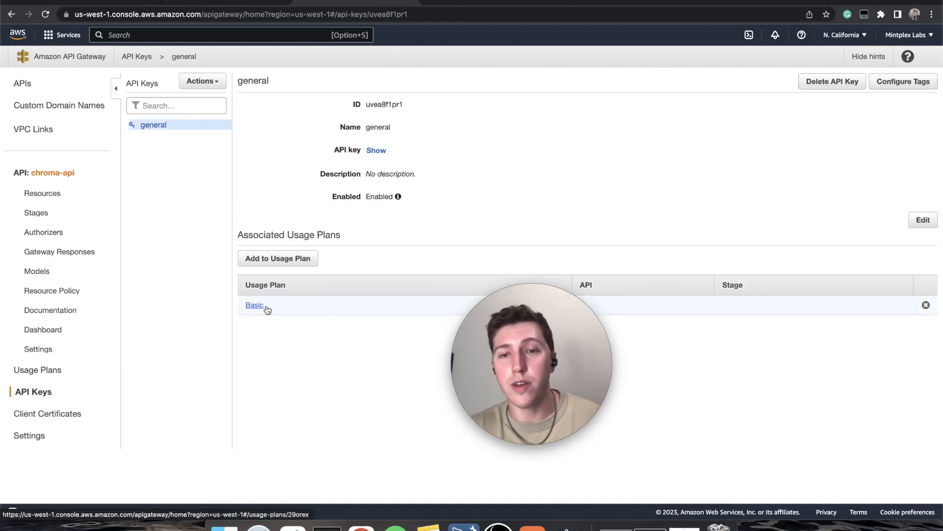
{"action": "left_click_drag", "start_coordinate": [571, 319], "coordinate": [513, 403]}
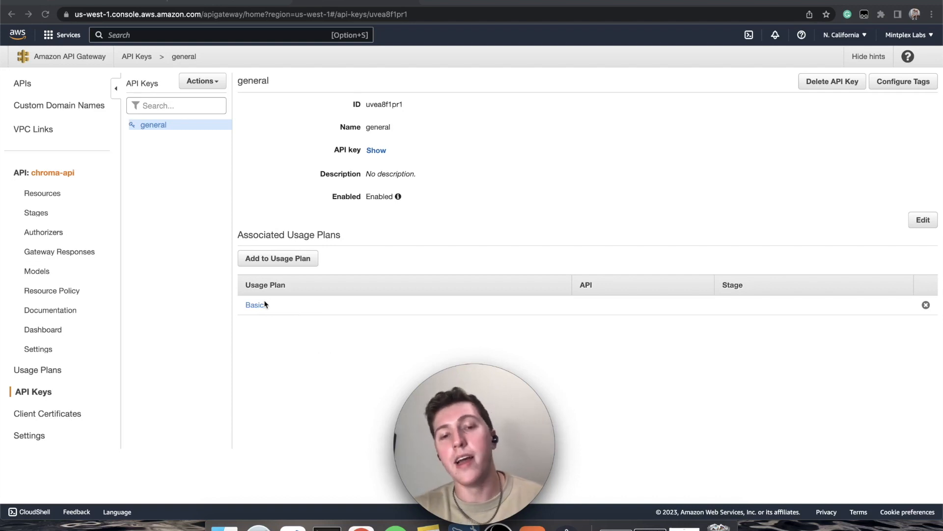
{"action": "left_click", "coordinate": [44, 370]}
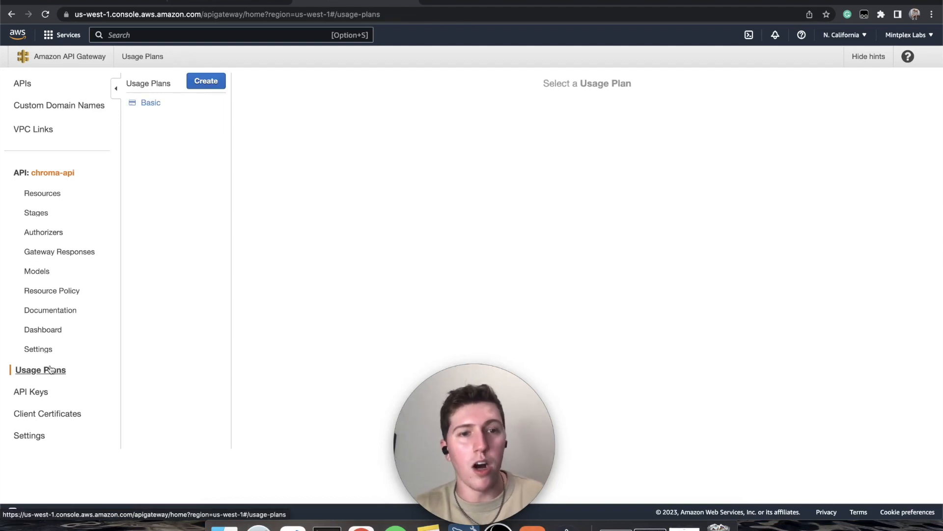
{"action": "left_click", "coordinate": [146, 105]}
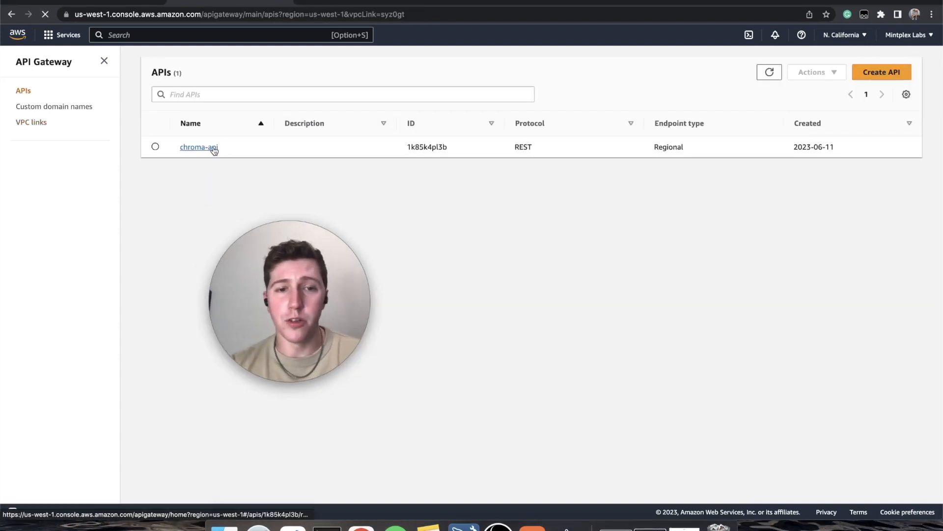
- Set chroma-api's /{proxy+} ANY method to VPC Link integration with proxy integration enabled, using nlb-vpc-link-chroma
{"action": "left_click", "coordinate": [214, 148]}
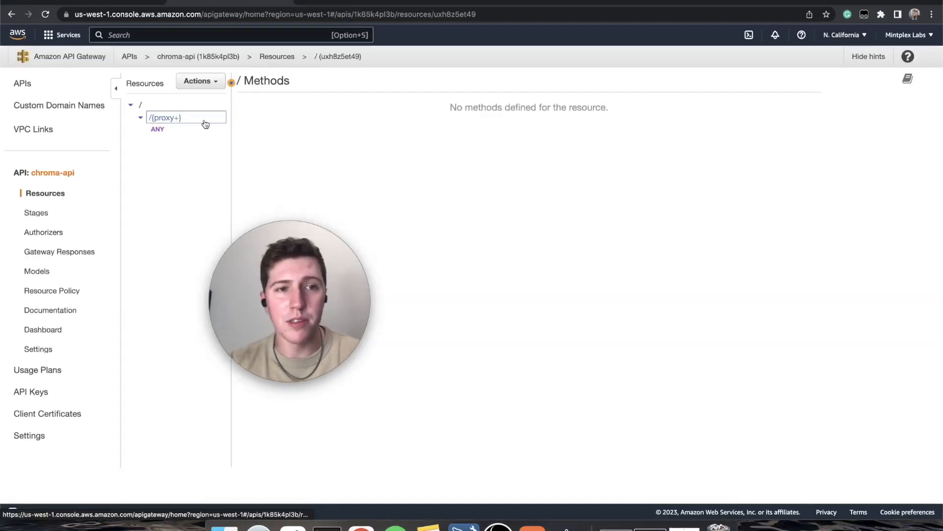
{"action": "left_click", "coordinate": [175, 118]}
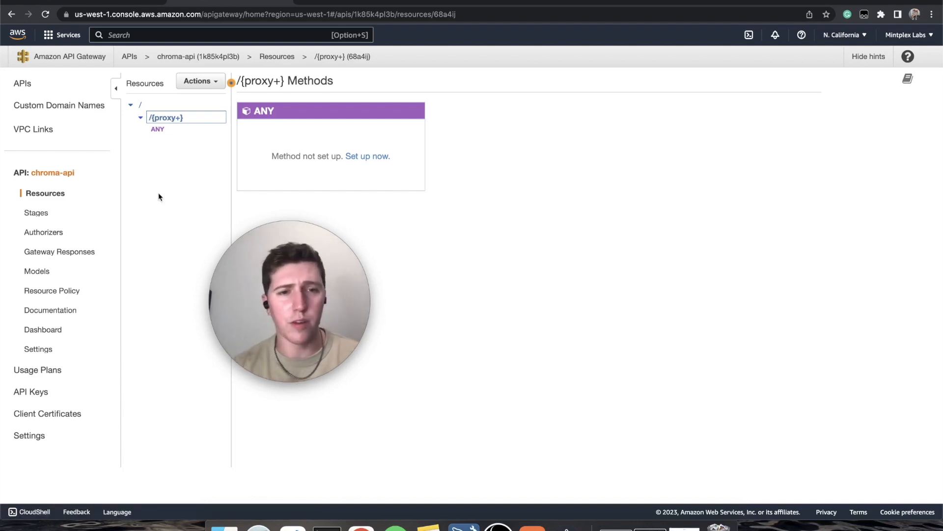
{"action": "left_click", "coordinate": [266, 116]}
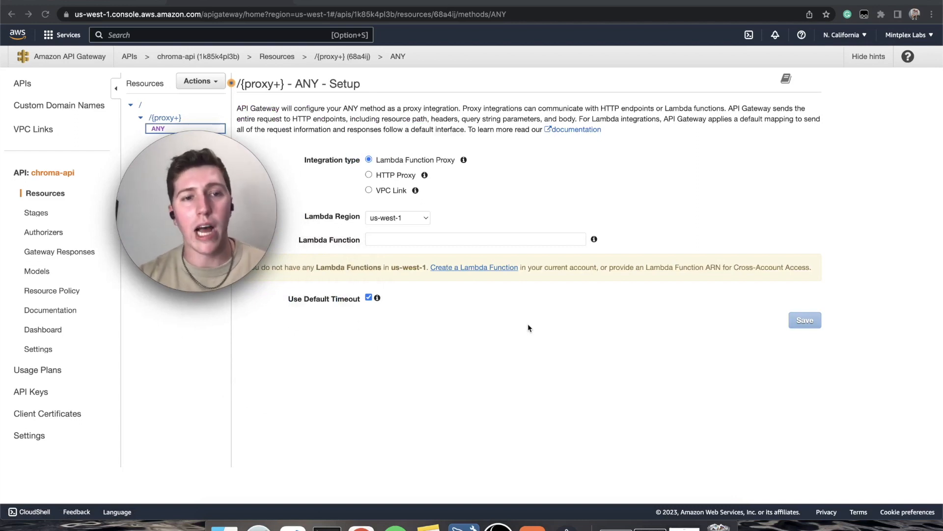
{"action": "left_click", "coordinate": [369, 190]}
{"action": "left_click", "coordinate": [369, 215]}
{"action": "left_click", "coordinate": [437, 241]}
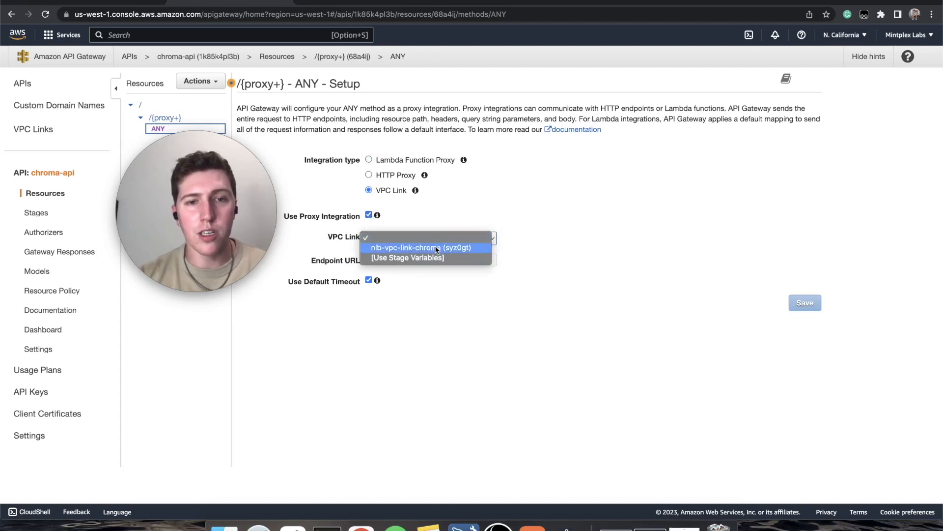
{"action": "left_click", "coordinate": [437, 248]}
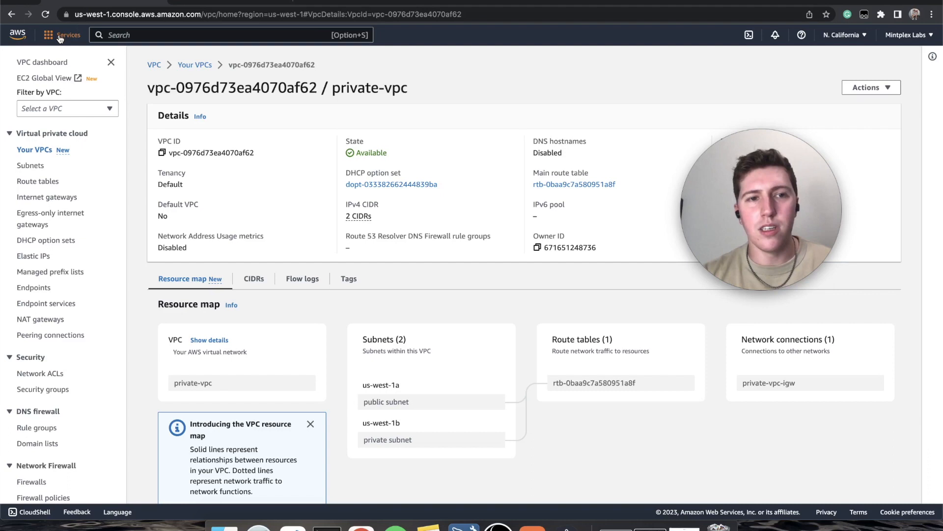
- Open the chroma-nlb network load balancer in EC2 and copy its DNS name
{"action": "scroll", "coordinate": [73, 421], "scroll_direction": "down", "scroll_amount": 3}
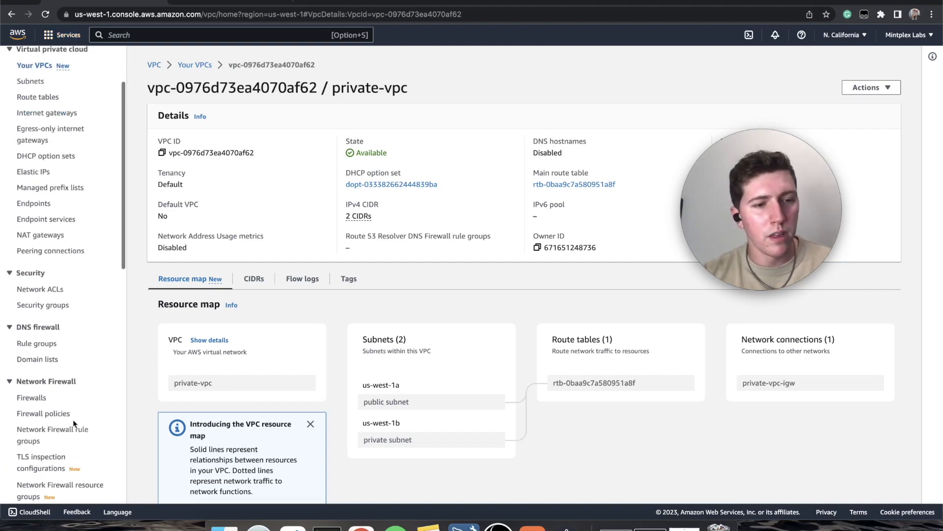
{"action": "scroll", "coordinate": [73, 420], "scroll_direction": "up", "scroll_amount": 3}
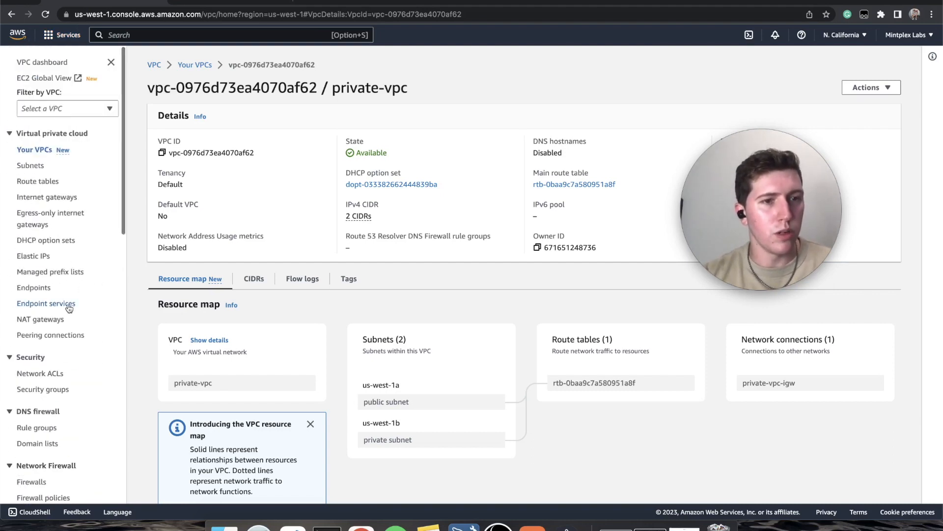
{"action": "left_click", "coordinate": [63, 35]}
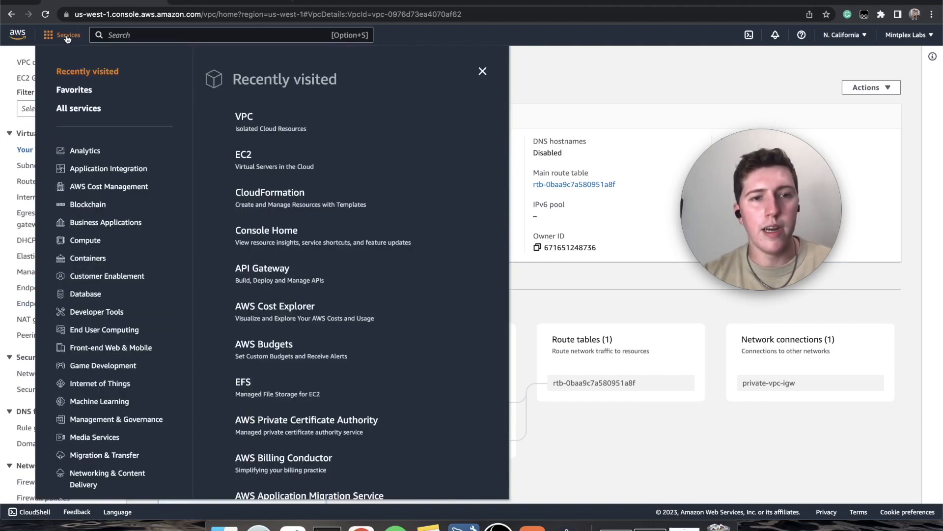
{"action": "left_click", "coordinate": [251, 164]}
{"action": "scroll", "coordinate": [54, 370], "scroll_direction": "down", "scroll_amount": 5}
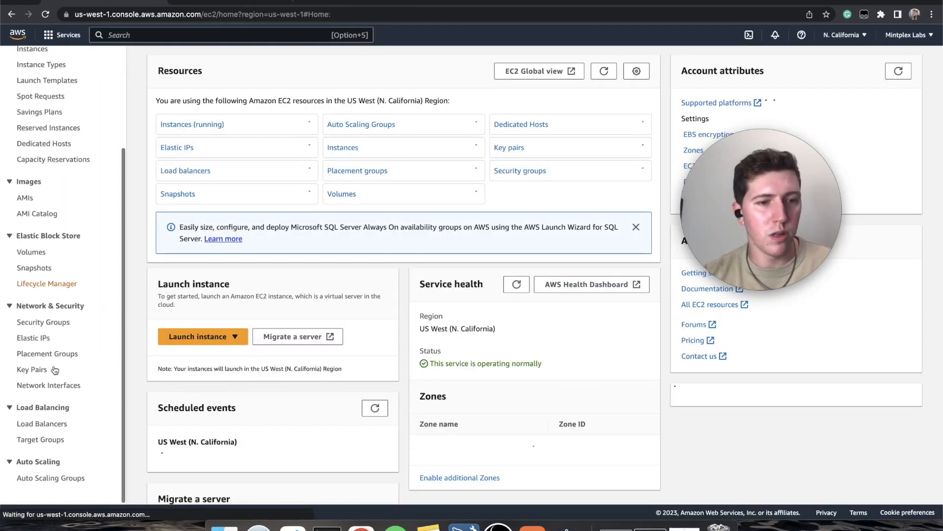
{"action": "left_click", "coordinate": [48, 425]}
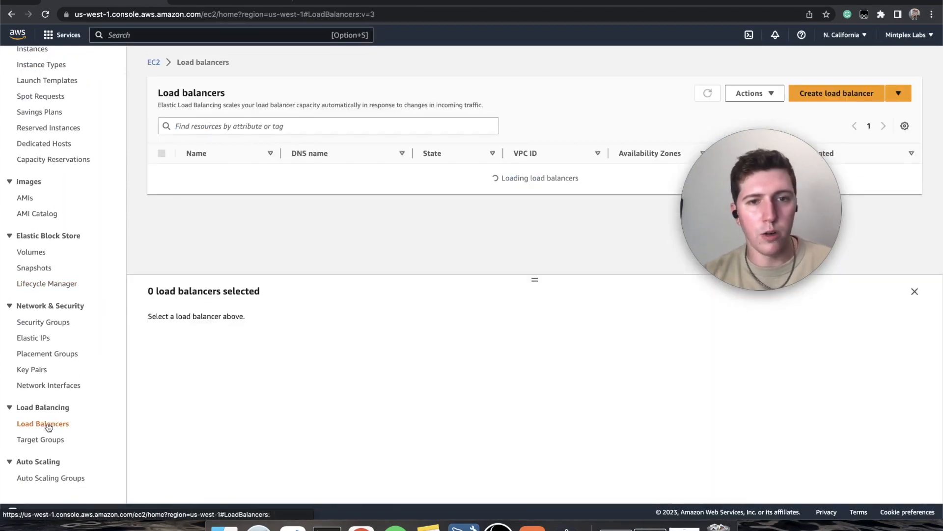
{"action": "left_click", "coordinate": [210, 183]}
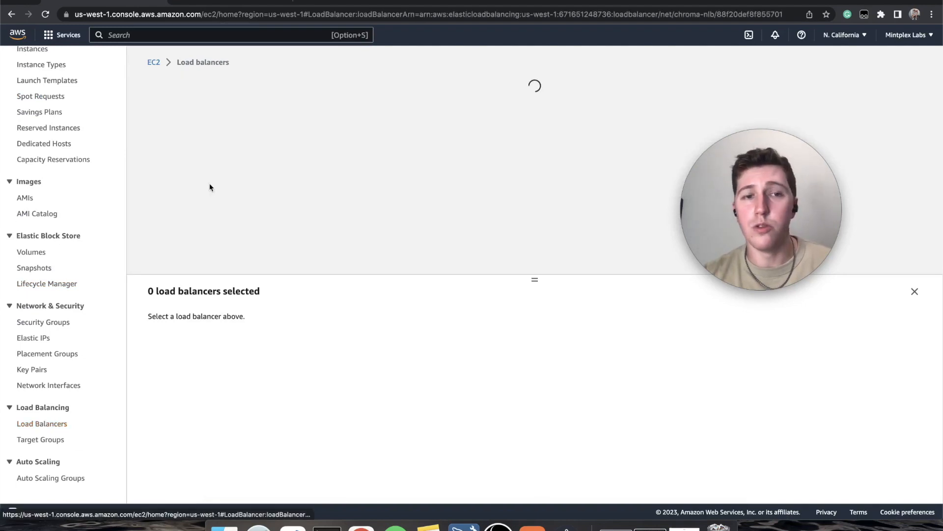
{"action": "left_click_drag", "start_coordinate": [776, 220], "coordinate": [485, 157]}
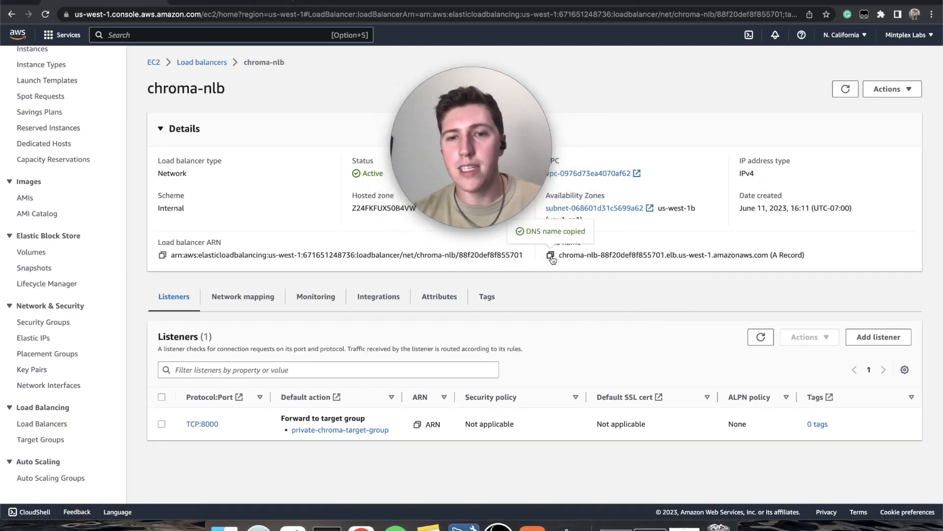
{"action": "left_click", "coordinate": [233, 5]}
{"action": "left_click", "coordinate": [417, 259]}
{"action": "type", "text": "http://"}
{"action": "key", "text": "super+v"}
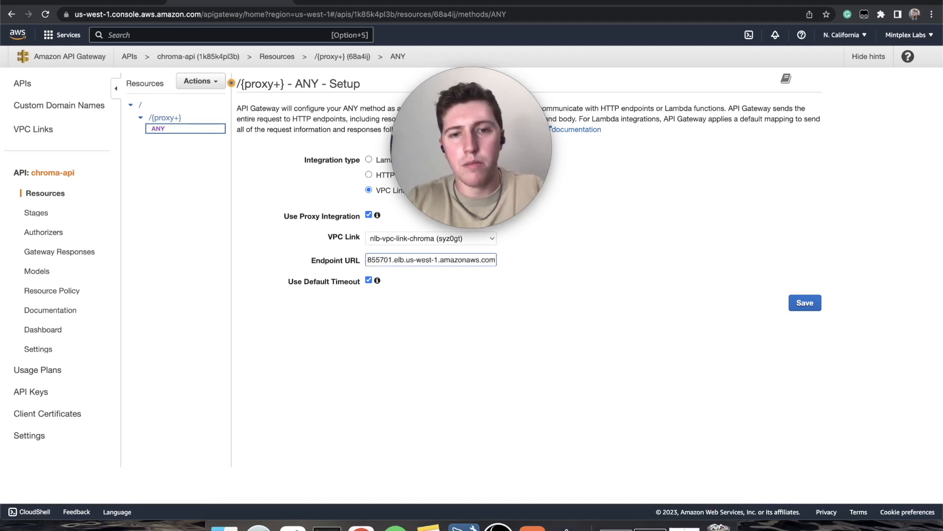
{"action": "type", "text": ":8000/"}
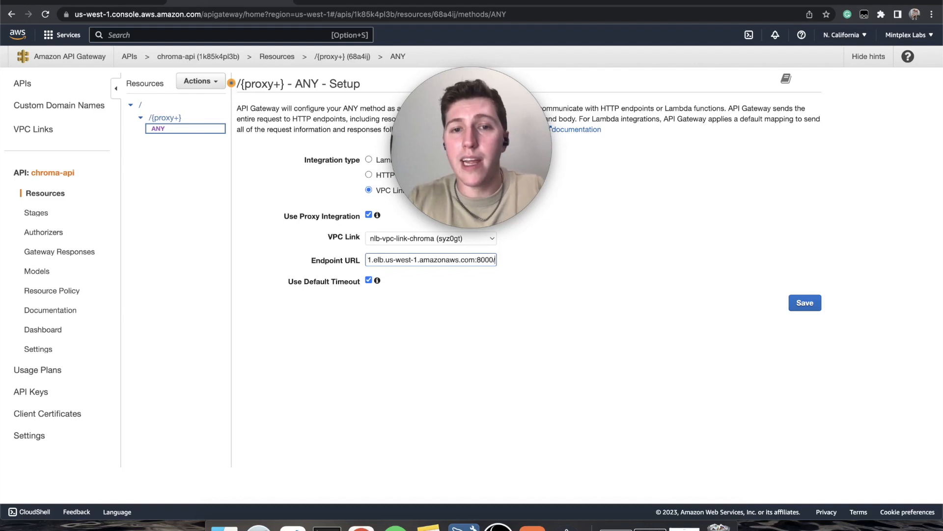
{"action": "type", "text": "{p"}
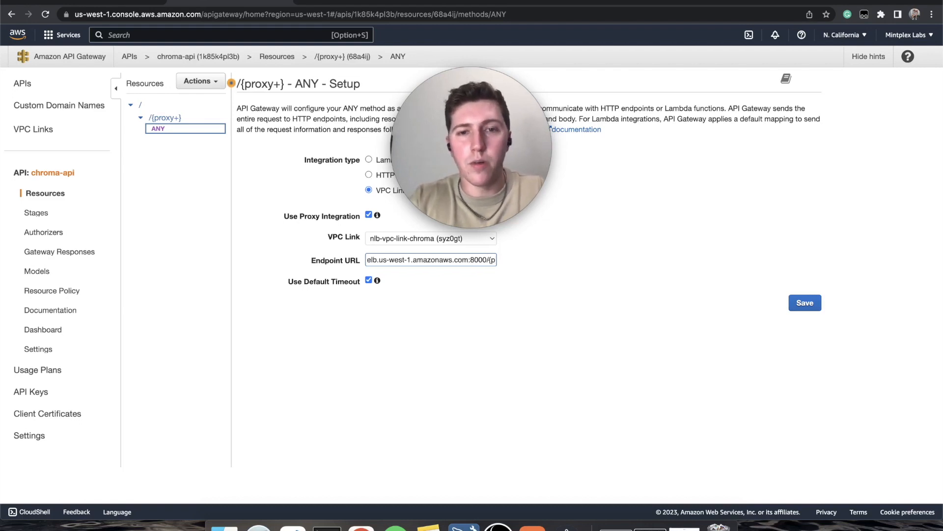
{"action": "type", "text": "proxy}"}
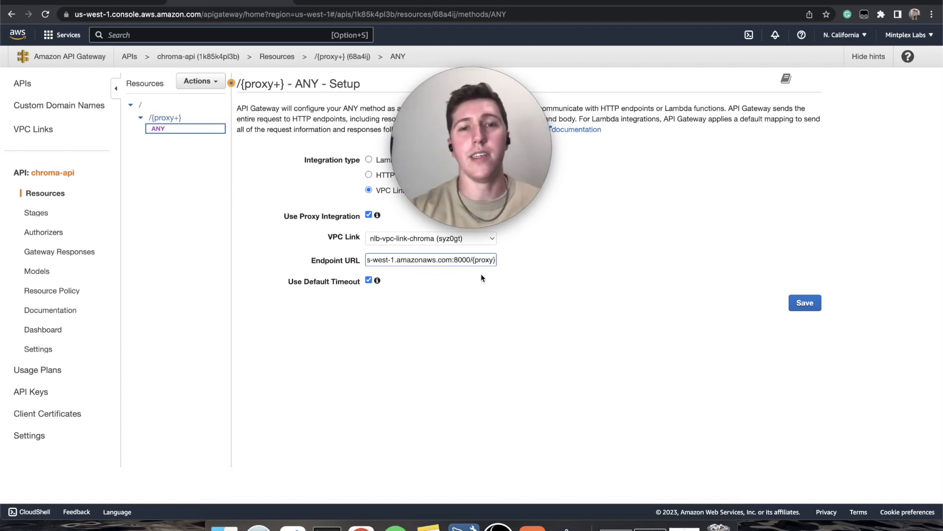
{"action": "left_click", "coordinate": [812, 305]}
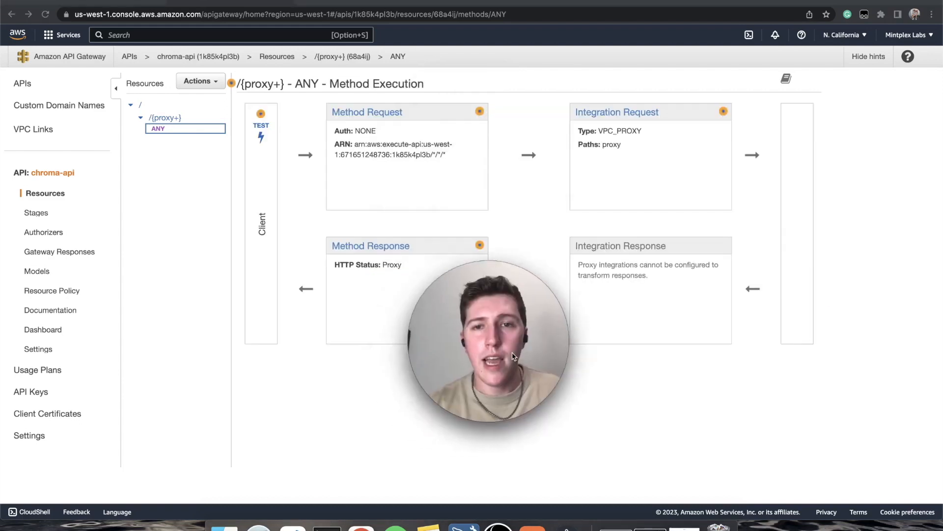
- Review the ANY method's integration request, and run a GET test call with the proxy path /api/v1
{"action": "left_click", "coordinate": [370, 112]}
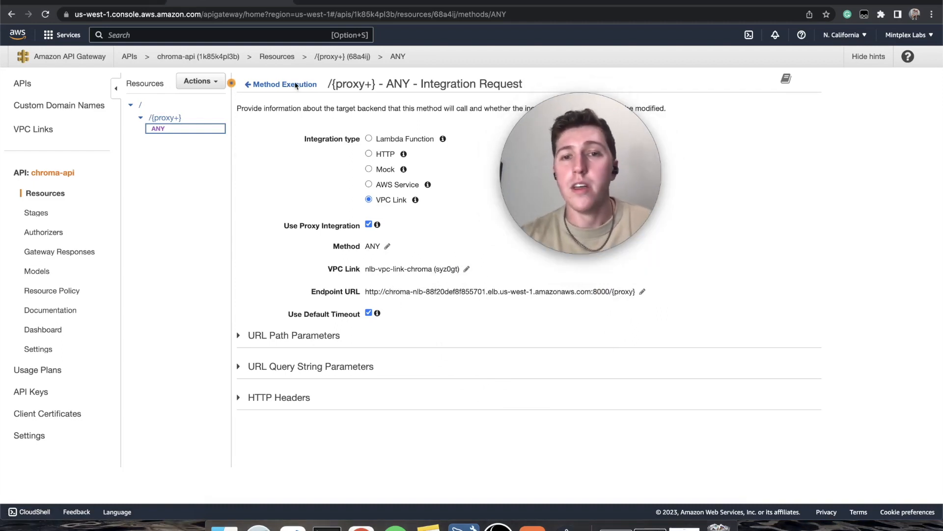
{"action": "left_click", "coordinate": [279, 84]}
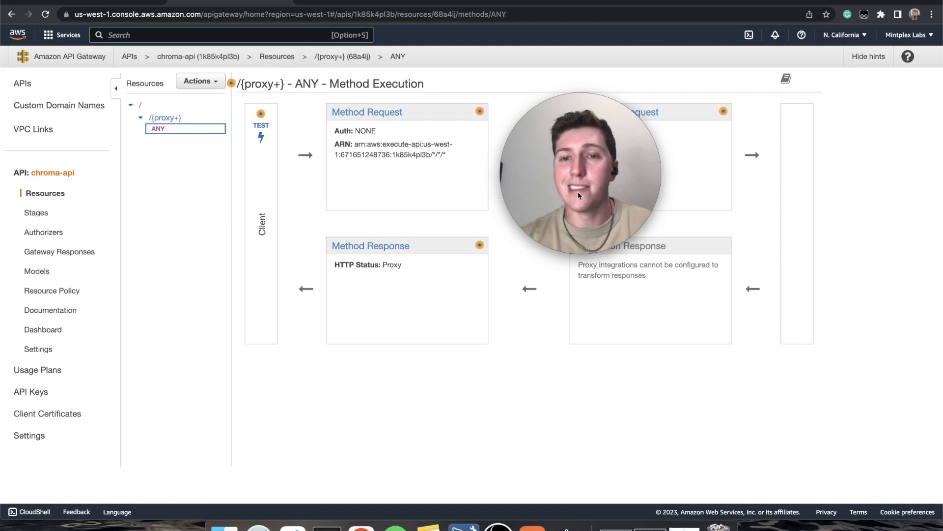
{"action": "left_click", "coordinate": [259, 125]}
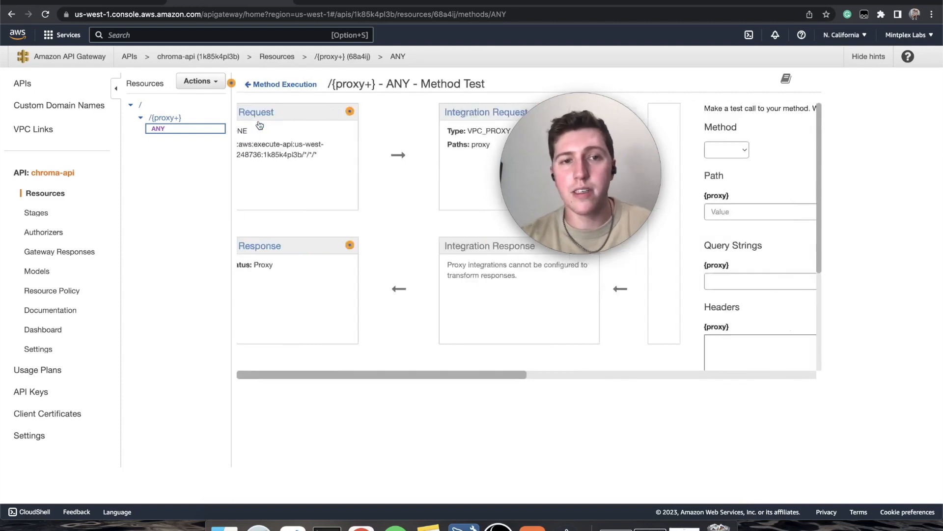
{"action": "left_click", "coordinate": [276, 150]}
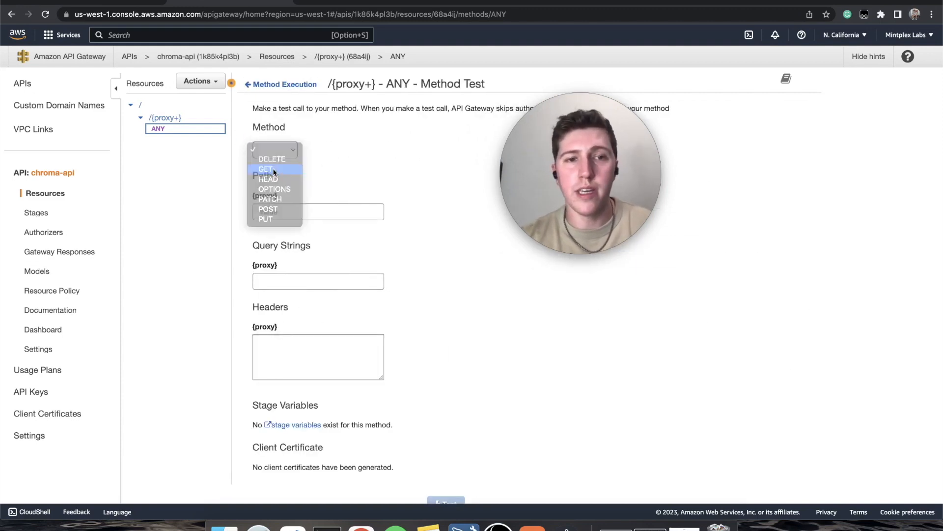
{"action": "left_click", "coordinate": [273, 169]}
{"action": "left_click", "coordinate": [301, 211]}
{"action": "scroll", "coordinate": [396, 275], "scroll_direction": "down", "scroll_amount": 3}
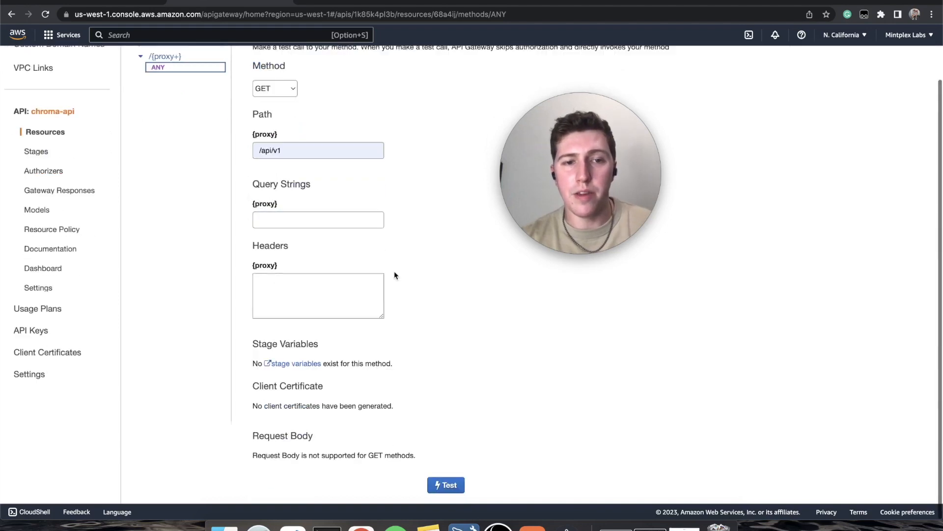
{"action": "left_click", "coordinate": [446, 485]}
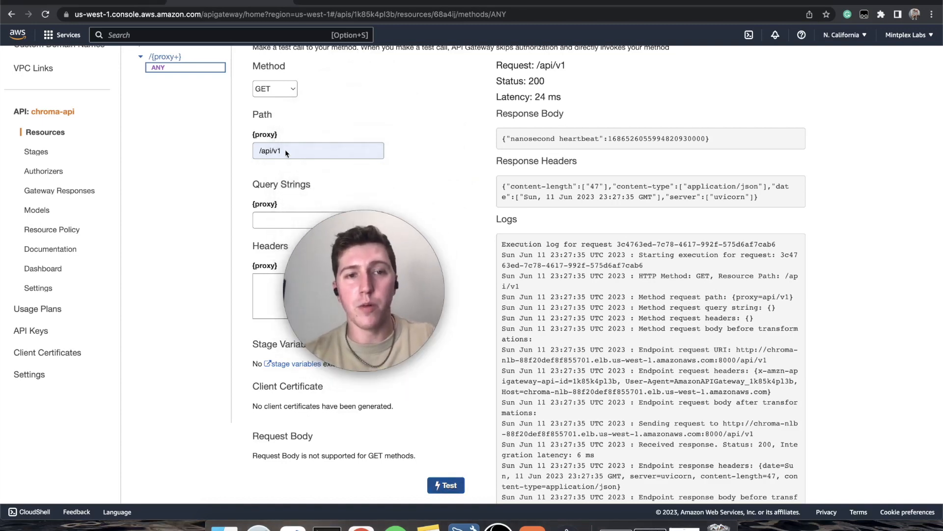
- Run a GET test call with the proxy path /api/v1/collections, and reset the path to /api/v1/
{"action": "left_click", "coordinate": [305, 149]}
{"action": "type", "text": "/"}
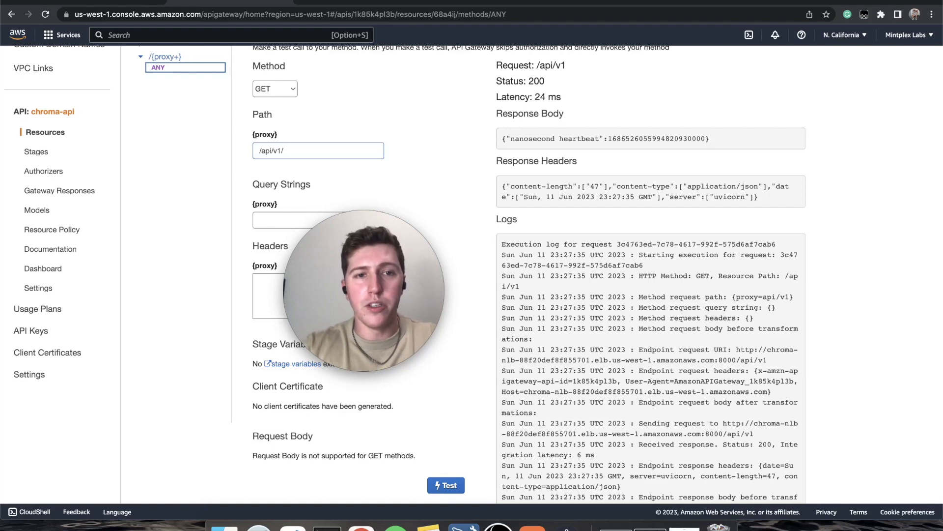
{"action": "type", "text": "colled"}
{"action": "type", "text": "tions"}
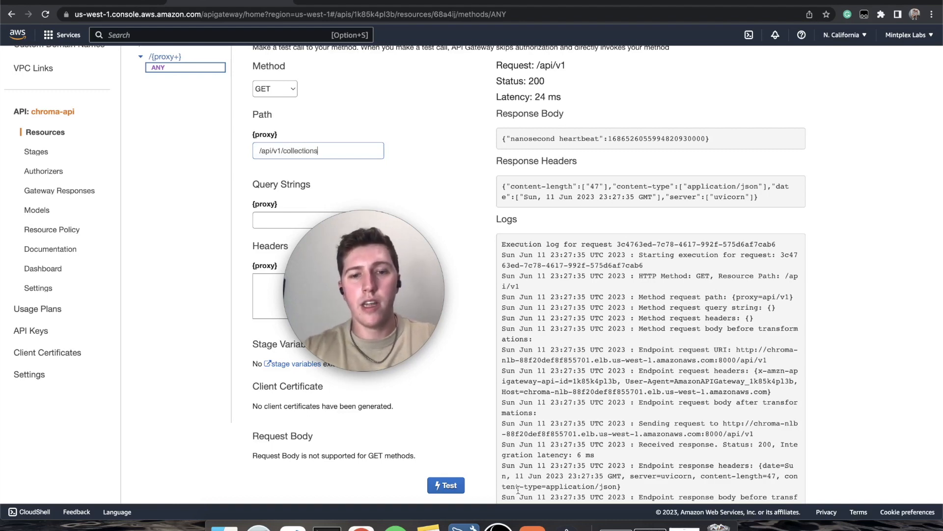
{"action": "left_click", "coordinate": [445, 484]}
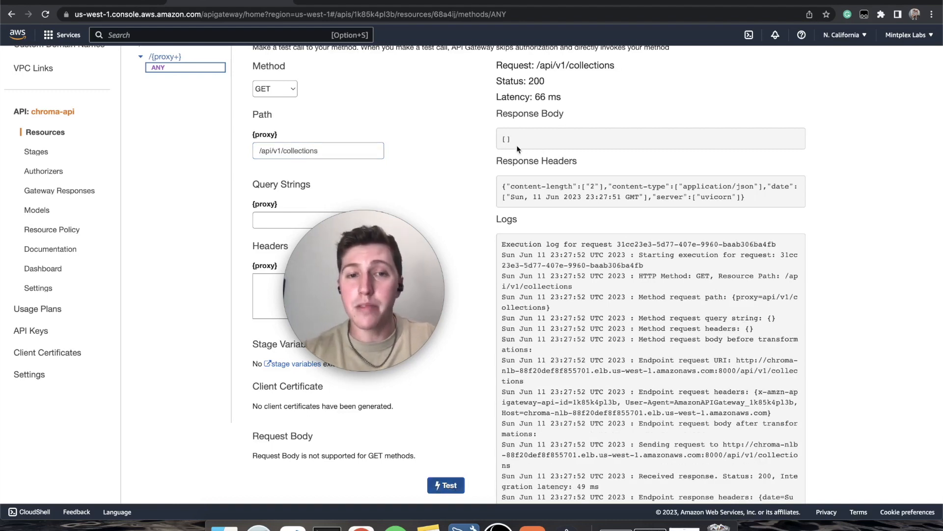
{"action": "double_click", "coordinate": [308, 150]}
{"action": "key", "text": "BackSpace"}
{"action": "scroll", "coordinate": [336, 153], "scroll_direction": "up", "scroll_amount": 3}
{"action": "left_click_drag", "start_coordinate": [365, 295], "coordinate": [500, 236]}
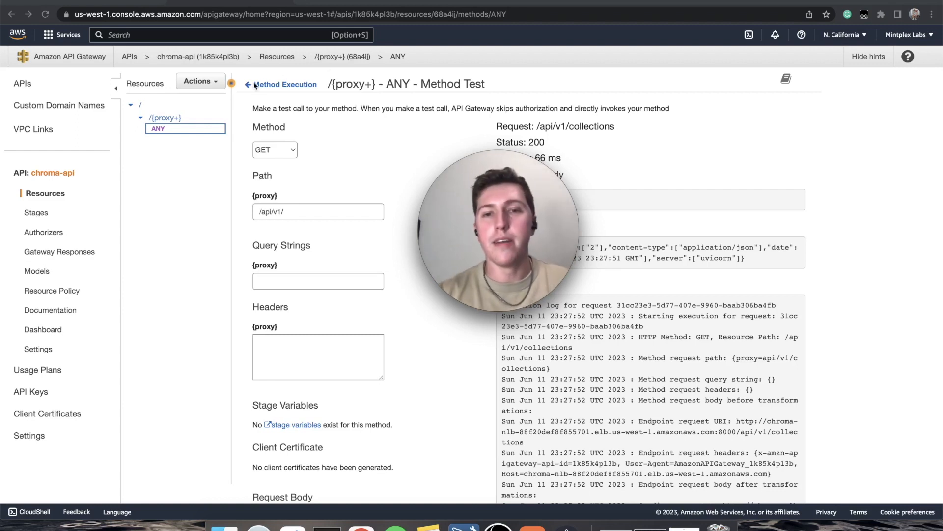
- Deploy chroma-api to a new stage named priv
{"action": "left_click", "coordinate": [201, 81]}
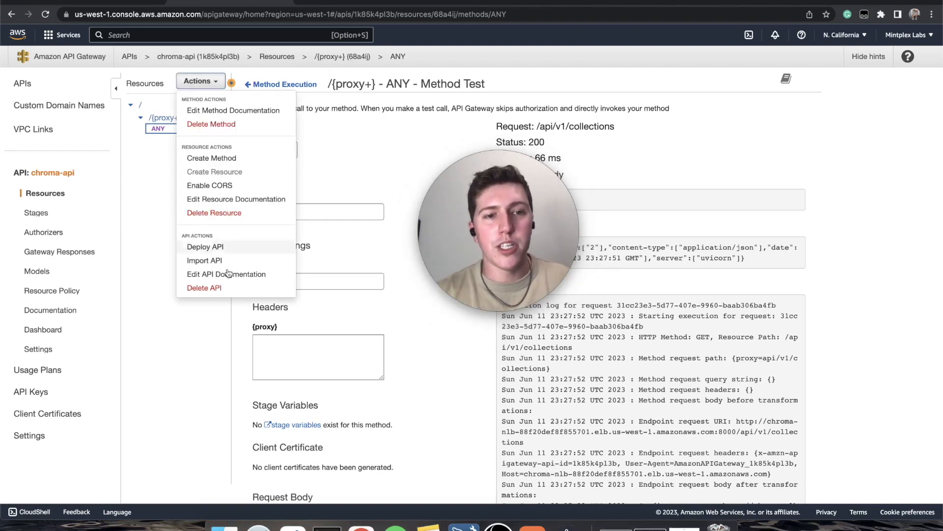
{"action": "left_click", "coordinate": [200, 247]}
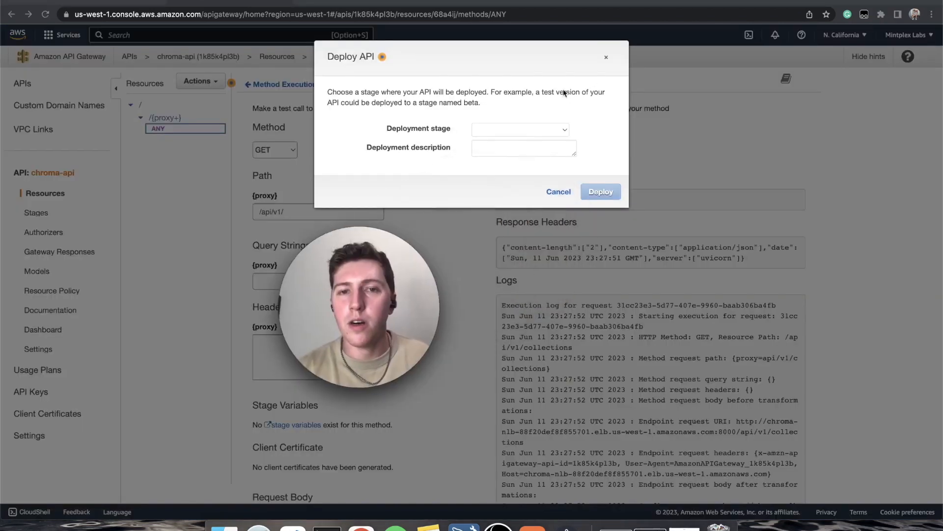
{"action": "left_click", "coordinate": [499, 129]}
{"action": "left_click", "coordinate": [490, 138]}
{"action": "left_click", "coordinate": [505, 147]}
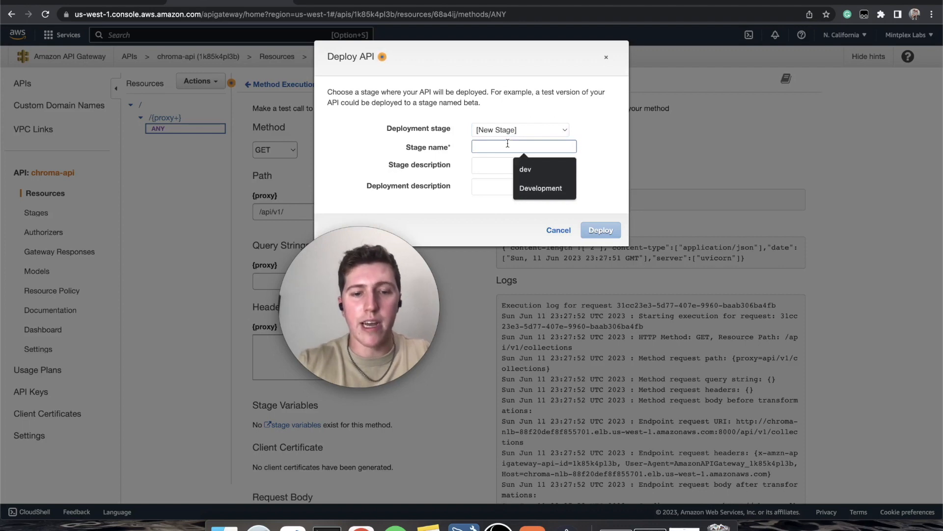
{"action": "type", "text": "priv"}
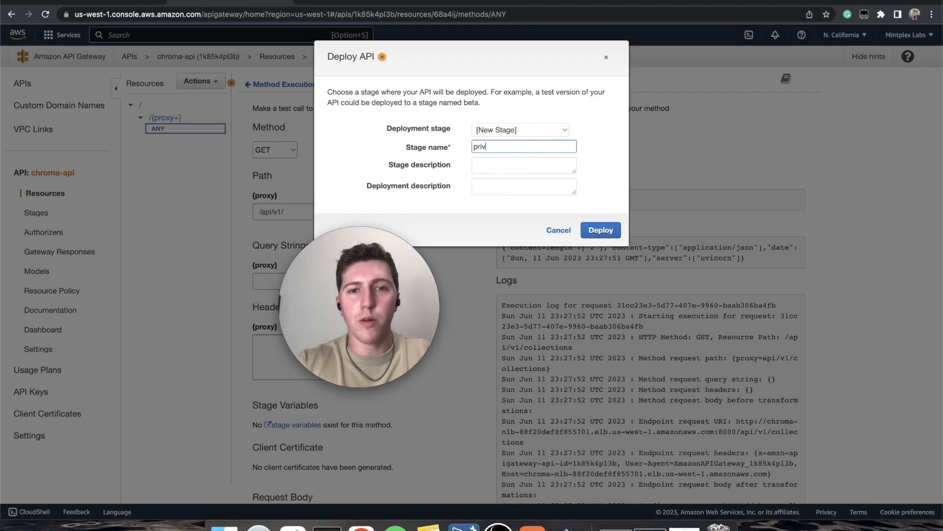
{"action": "left_click", "coordinate": [604, 235]}
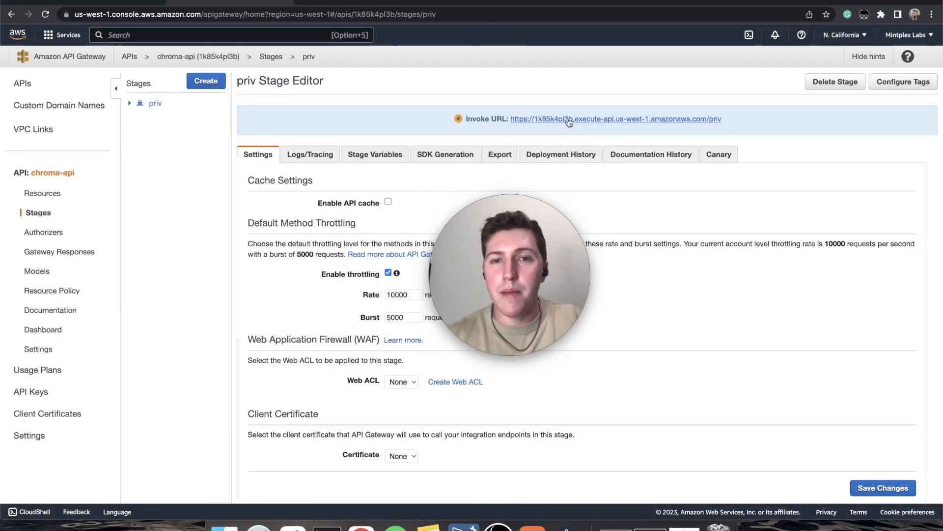
- Open the priv stage's invoke URL, copy it into Postman and send a GET request to it
{"action": "left_click", "coordinate": [614, 119]}
{"action": "left_click", "coordinate": [285, 16]}
{"action": "key", "text": "super+c"}
{"action": "key", "text": "super+Tab"}
{"action": "left_click", "coordinate": [373, 114]}
{"action": "key", "text": "super+v"}
{"action": "left_click_drag", "start_coordinate": [511, 276], "coordinate": [384, 331]}
{"action": "left_click_drag", "start_coordinate": [432, 306], "coordinate": [649, 325]}
{"action": "left_click", "coordinate": [737, 117]}
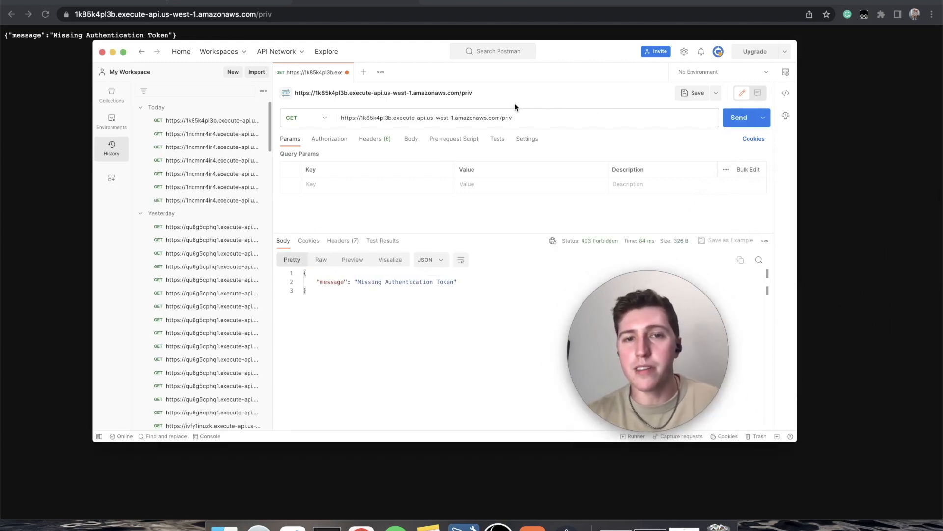
- Append /api/v1 to the priv request URL in Postman, send the request and show the request headers
{"action": "left_click", "coordinate": [535, 117]}
{"action": "type", "text": "/api/v1"}
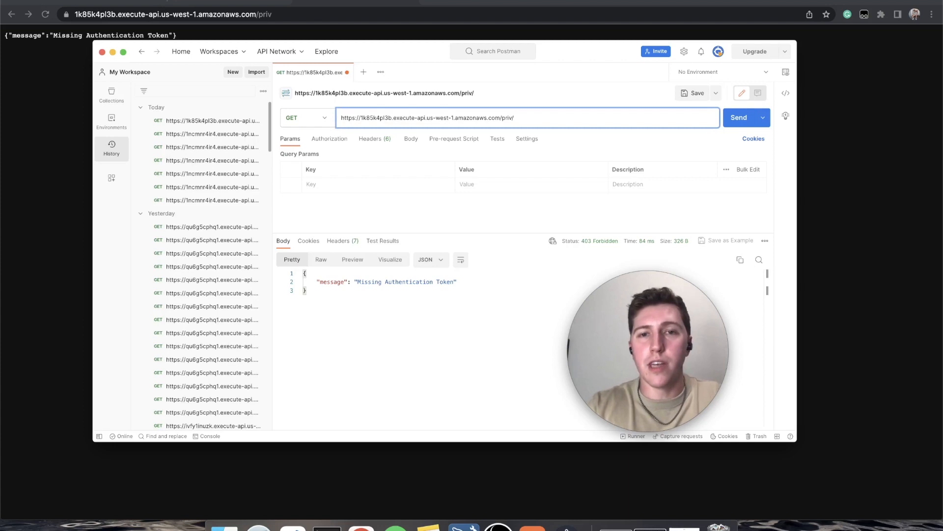
{"action": "left_click", "coordinate": [730, 117]}
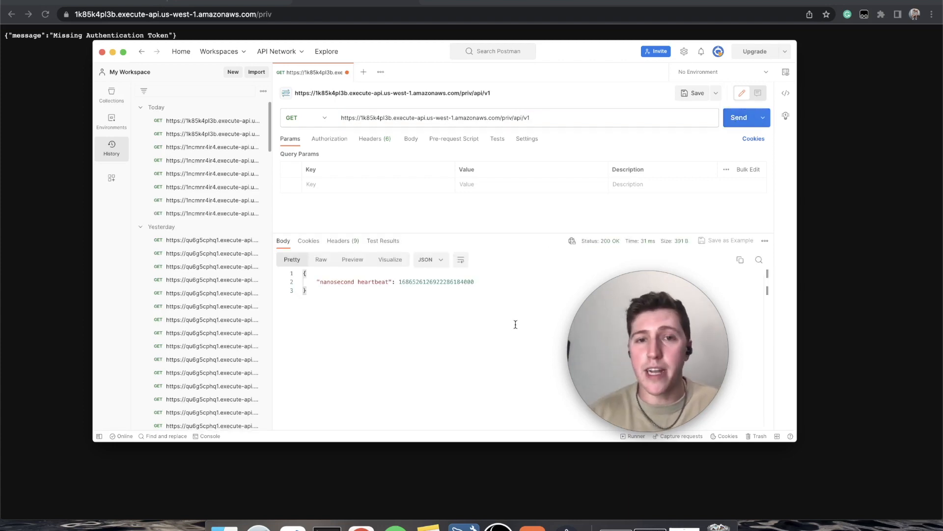
{"action": "left_click", "coordinate": [374, 139]}
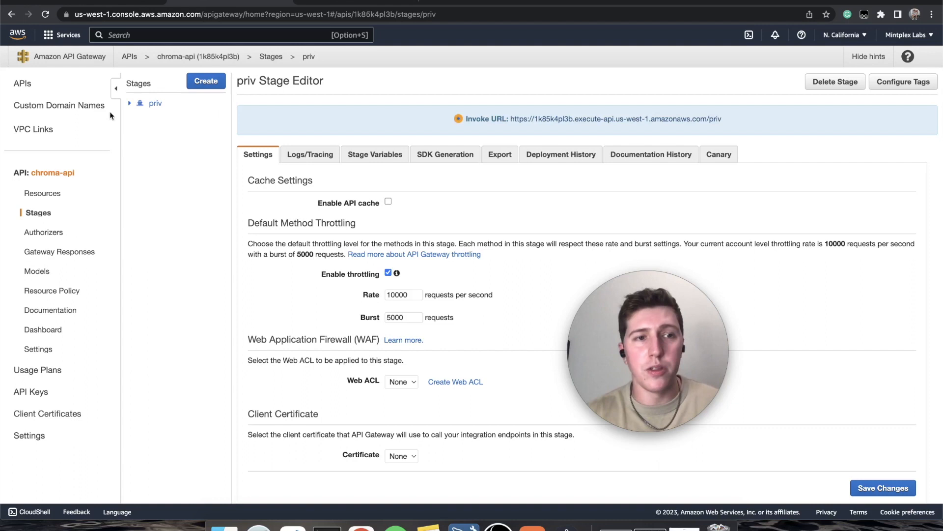
- Set API Key Required to true in the method request of the /{proxy+} resource's ANY method
{"action": "left_click", "coordinate": [44, 194]}
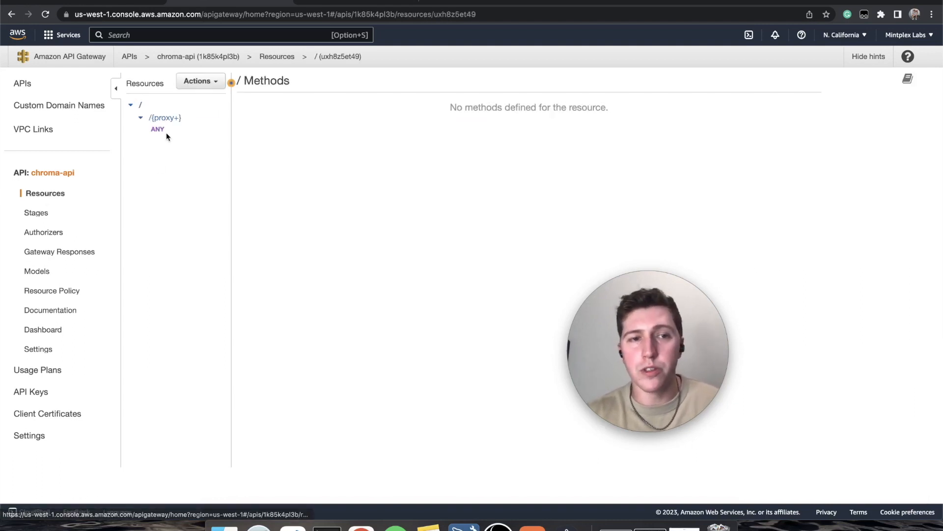
{"action": "left_click", "coordinate": [164, 118]}
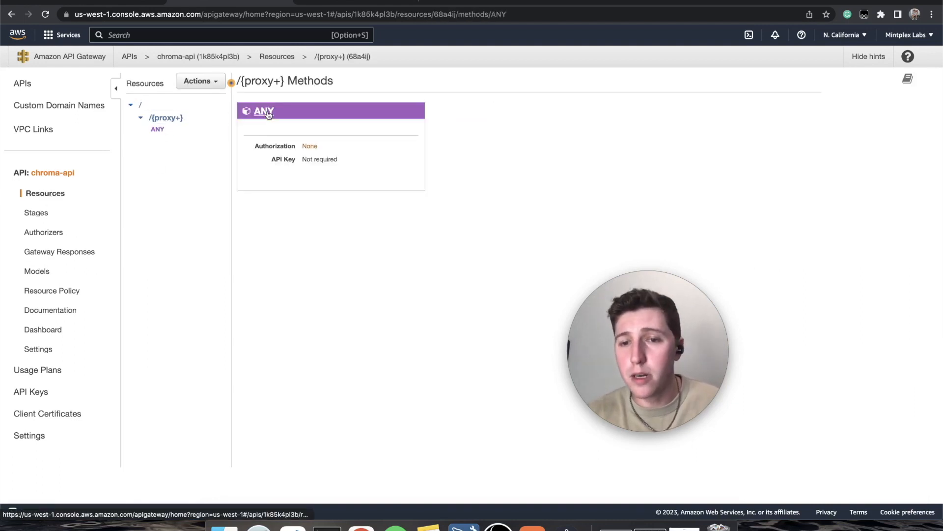
{"action": "left_click", "coordinate": [265, 111]}
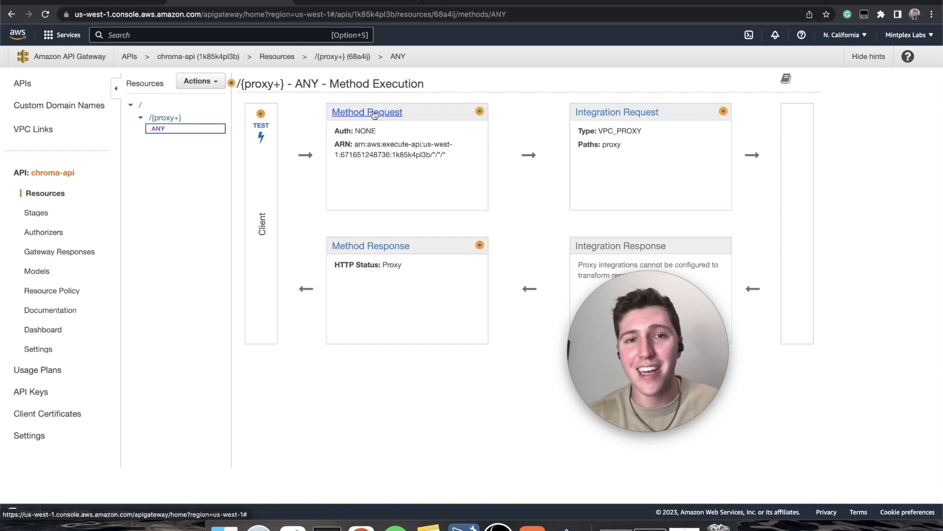
{"action": "left_click", "coordinate": [374, 114]}
{"action": "left_click", "coordinate": [388, 198]}
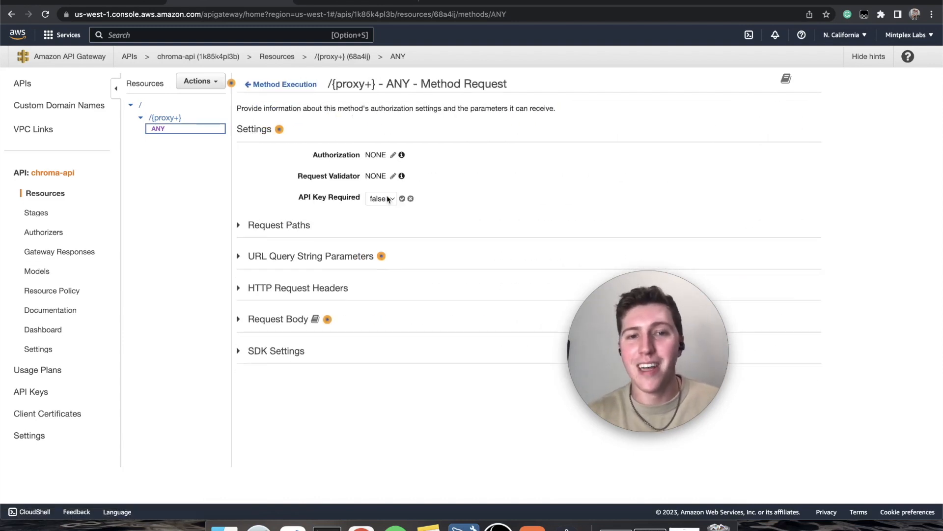
{"action": "left_click", "coordinate": [401, 198]}
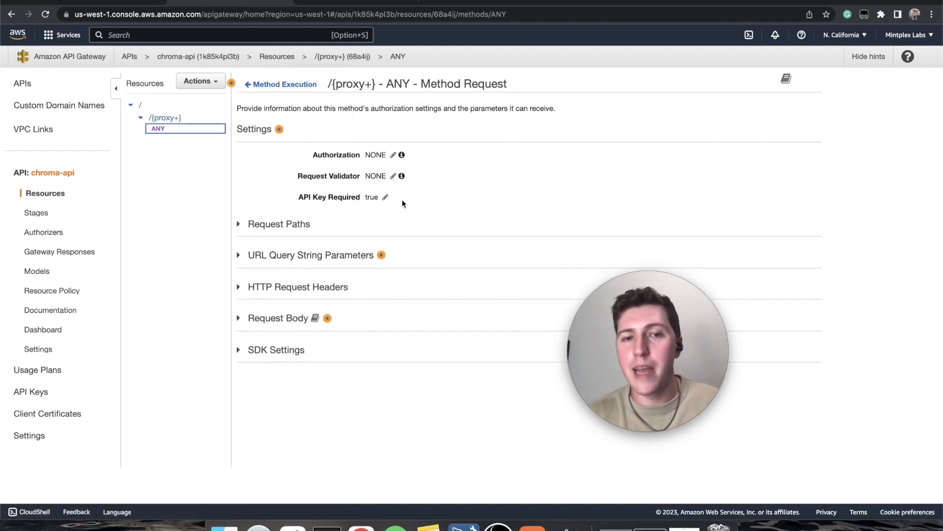
- Deploy the updated chroma-api to the existing priv stage
{"action": "left_click", "coordinate": [210, 82]}
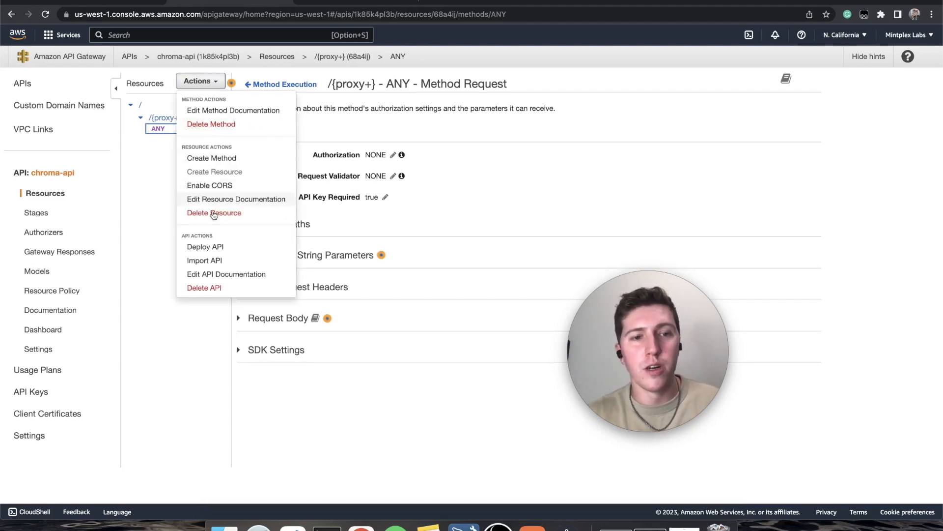
{"action": "left_click", "coordinate": [199, 250]}
{"action": "left_click", "coordinate": [516, 130]}
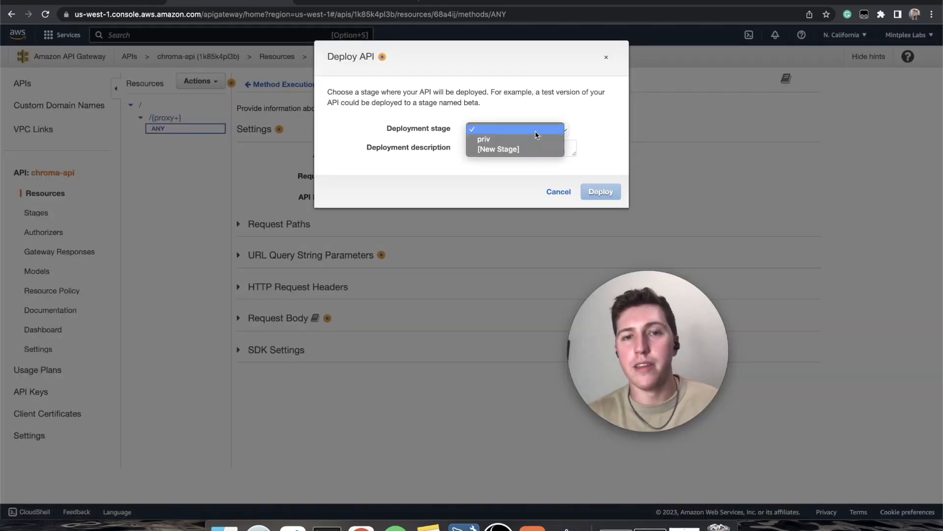
{"action": "left_click", "coordinate": [516, 139]}
{"action": "left_click", "coordinate": [601, 192]}
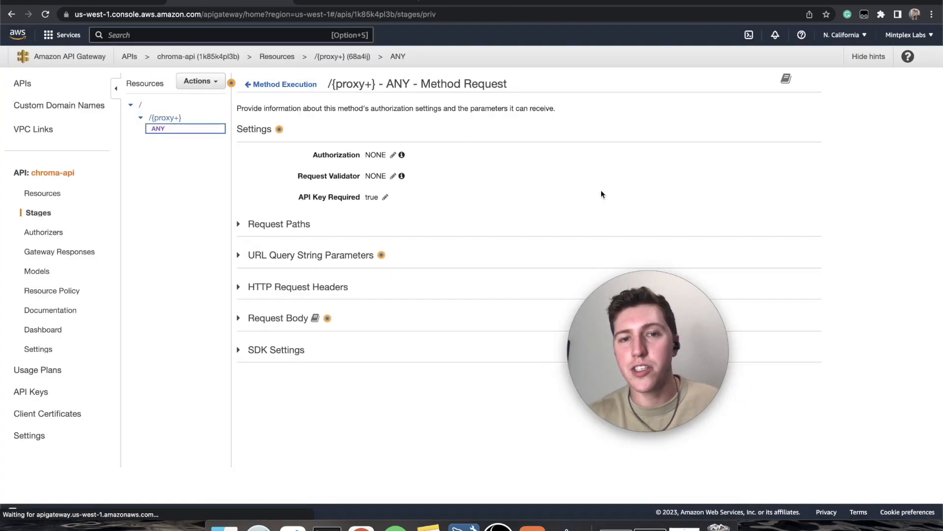
- Associate chroma-api's priv stage with the Basic usage plan
{"action": "left_click", "coordinate": [43, 372]}
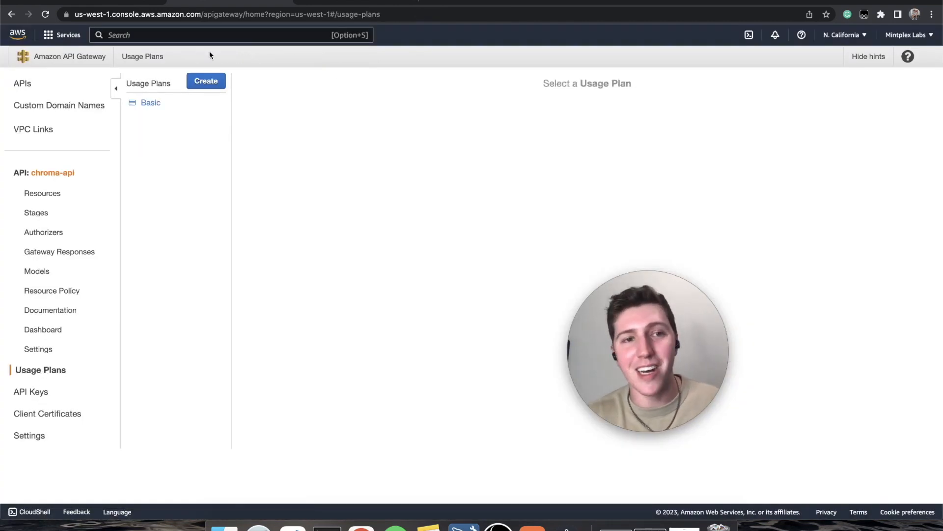
{"action": "left_click", "coordinate": [148, 104]}
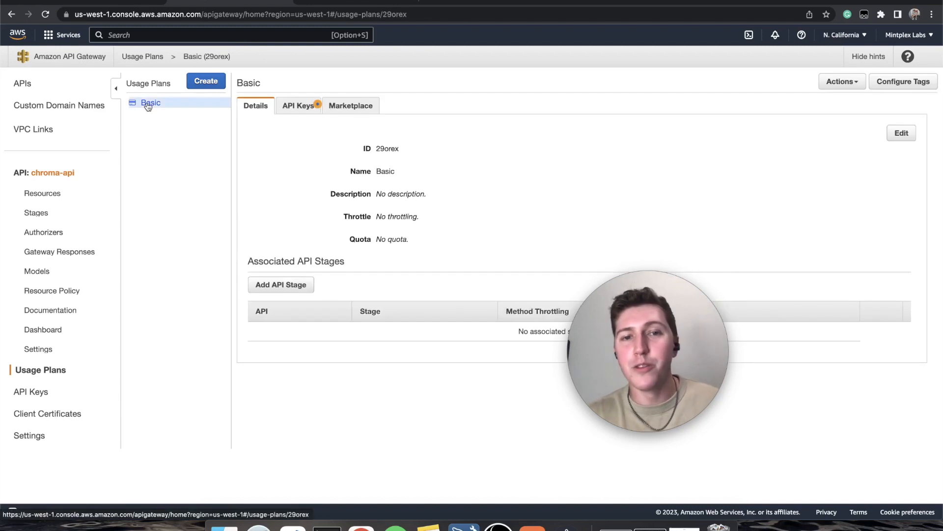
{"action": "left_click", "coordinate": [281, 284]}
{"action": "left_click", "coordinate": [290, 332]}
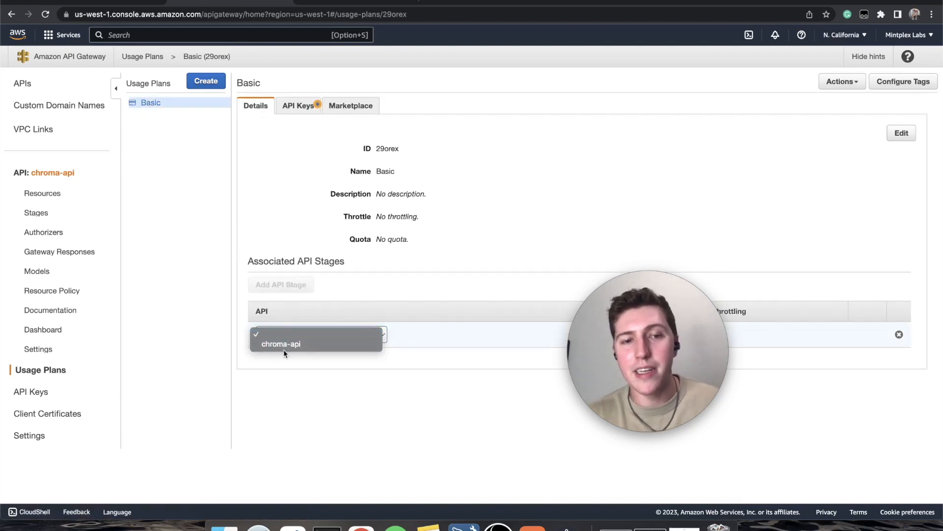
{"action": "left_click", "coordinate": [293, 343]}
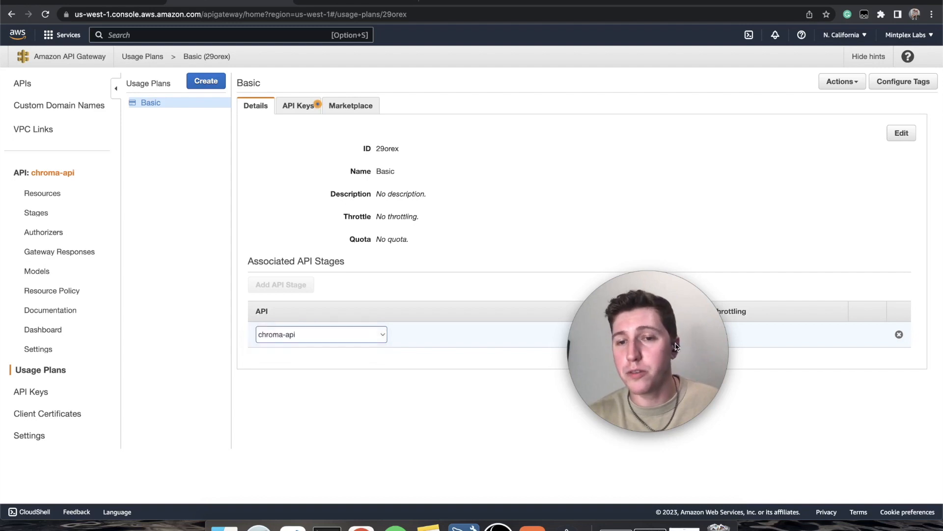
{"action": "left_click_drag", "start_coordinate": [675, 346], "coordinate": [428, 180]}
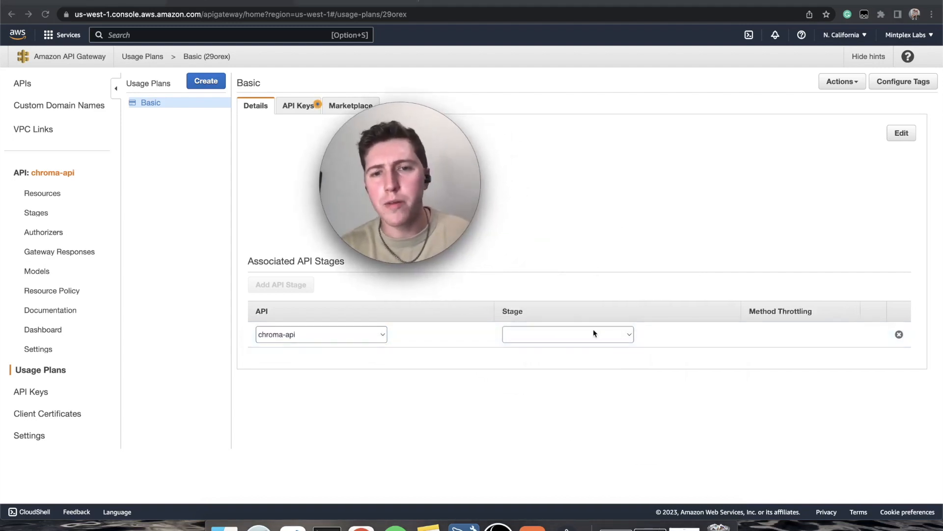
{"action": "left_click", "coordinate": [580, 334]}
{"action": "left_click", "coordinate": [549, 340]}
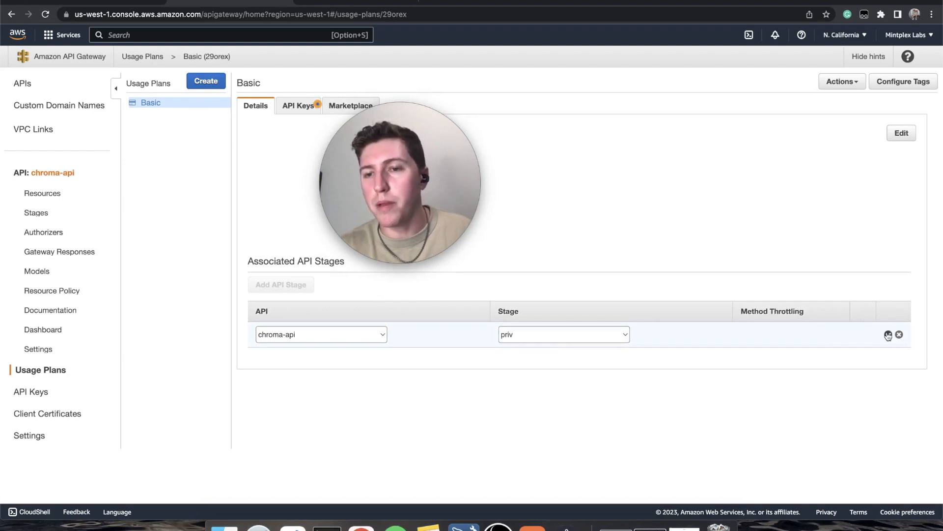
{"action": "left_click", "coordinate": [888, 335]}
{"action": "left_click_drag", "start_coordinate": [406, 205], "coordinate": [554, 256]}
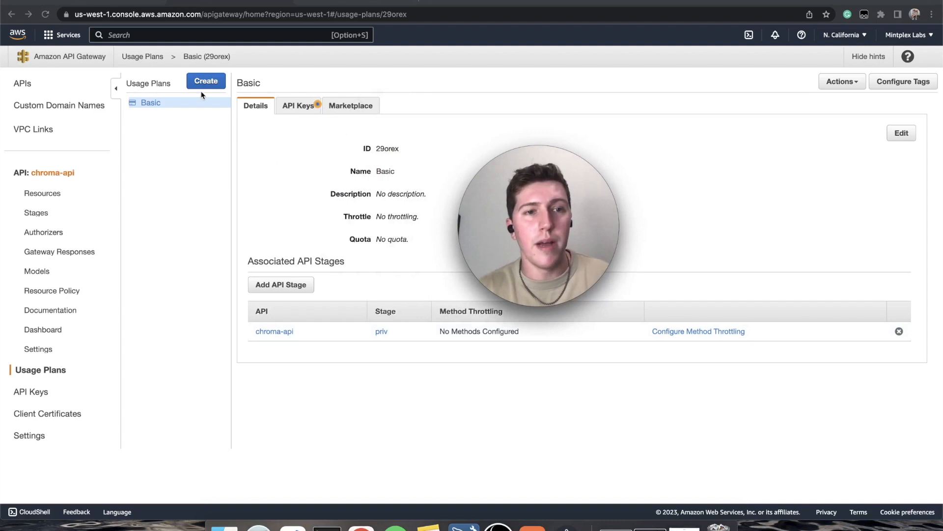
- Redeploy chroma-api from the /{proxy+} resource to the priv stage so the usage plan association applies
{"action": "left_click", "coordinate": [44, 193]}
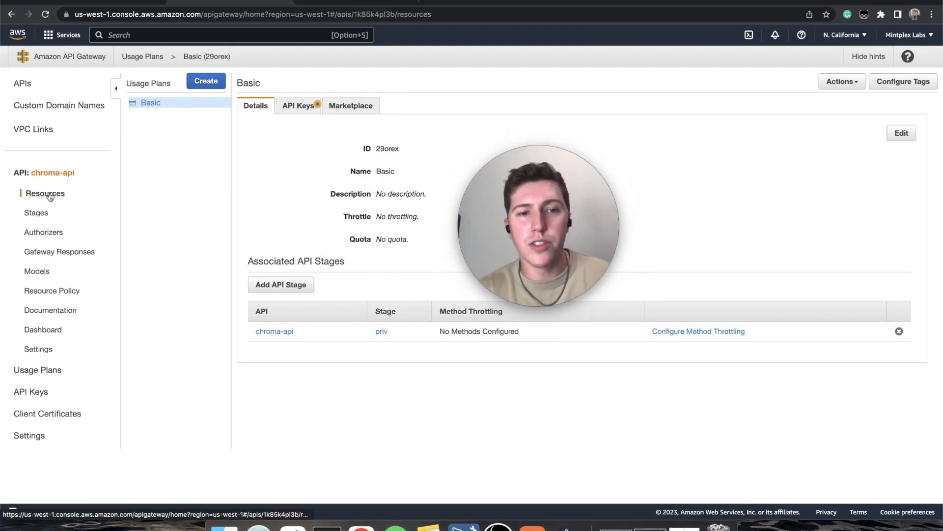
{"action": "left_click", "coordinate": [165, 117]}
{"action": "left_click", "coordinate": [200, 81]}
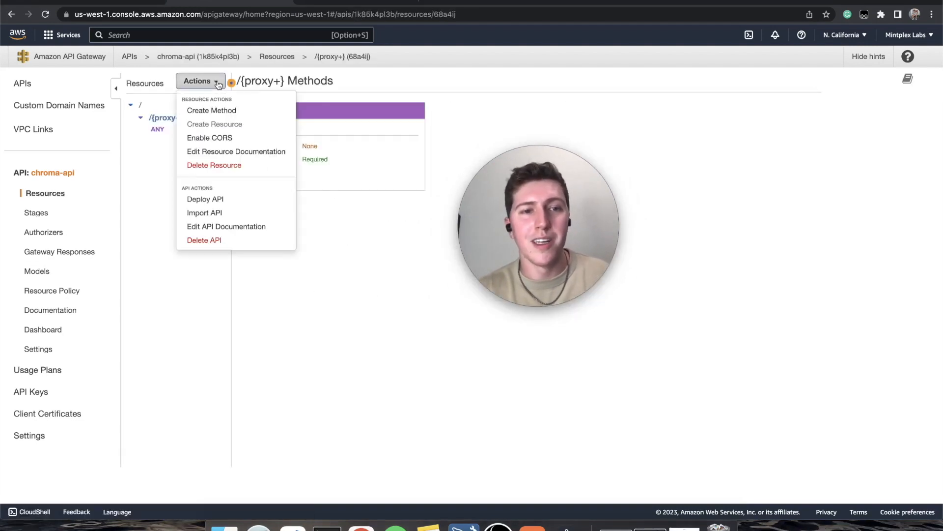
{"action": "left_click", "coordinate": [217, 200]}
{"action": "left_click", "coordinate": [511, 130]}
{"action": "left_click", "coordinate": [496, 142]}
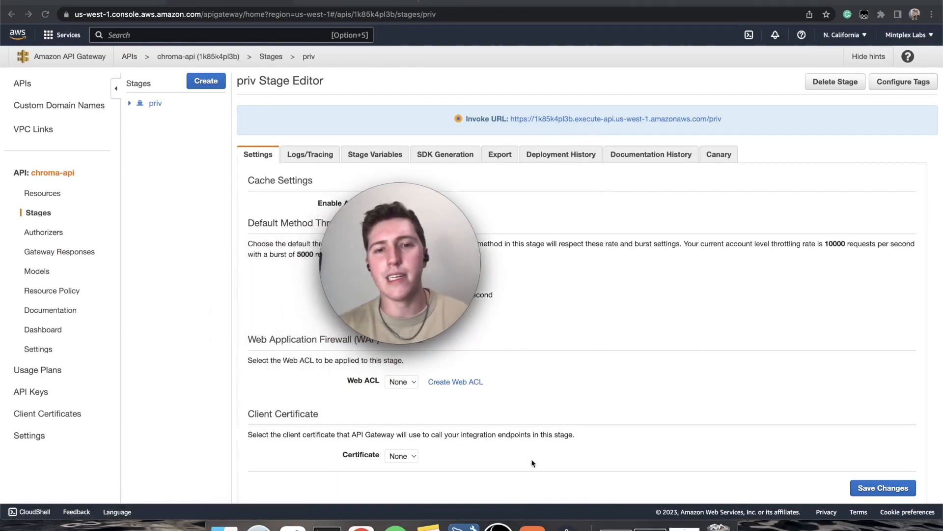
- Switch to Postman and resend the GET request to the priv /api/v1 URL without an API key
{"action": "left_click", "coordinate": [532, 527]}
{"action": "left_click_drag", "start_coordinate": [773, 236], "coordinate": [881, 227]}
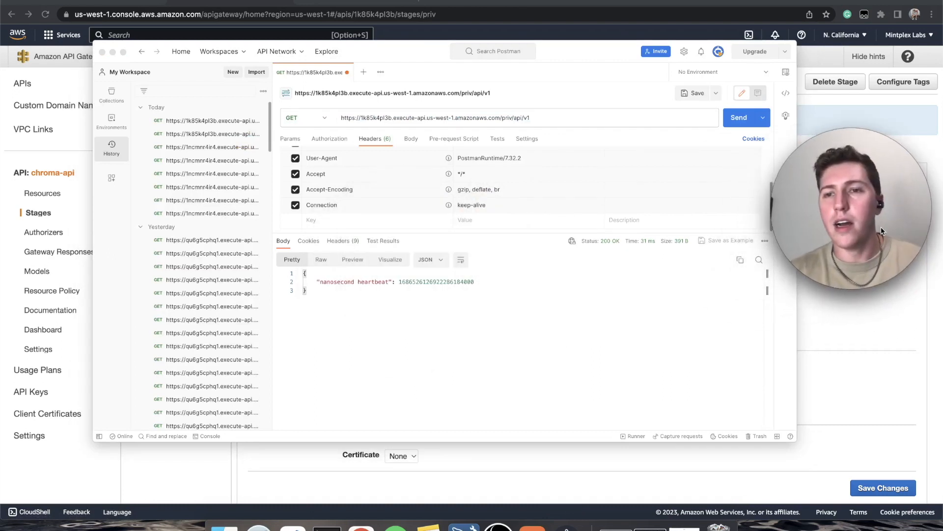
{"action": "left_click", "coordinate": [592, 302]}
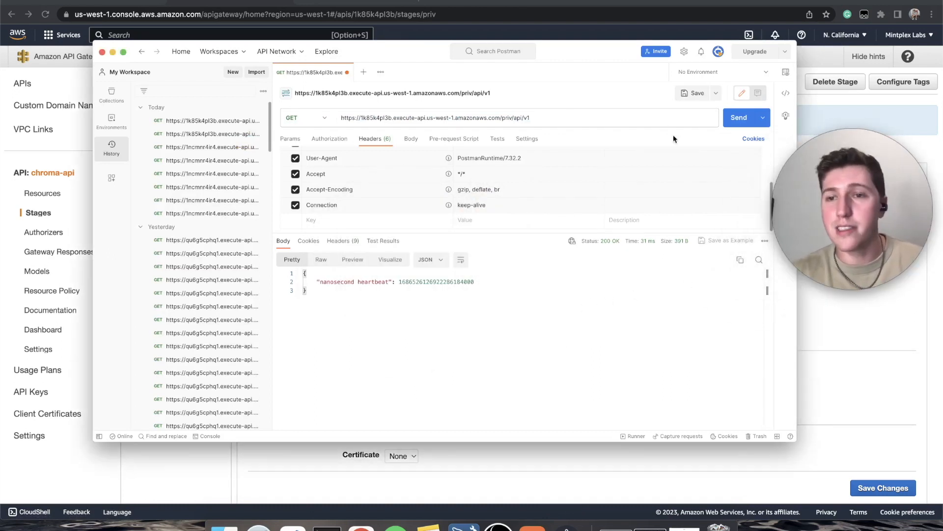
{"action": "left_click", "coordinate": [732, 121]}
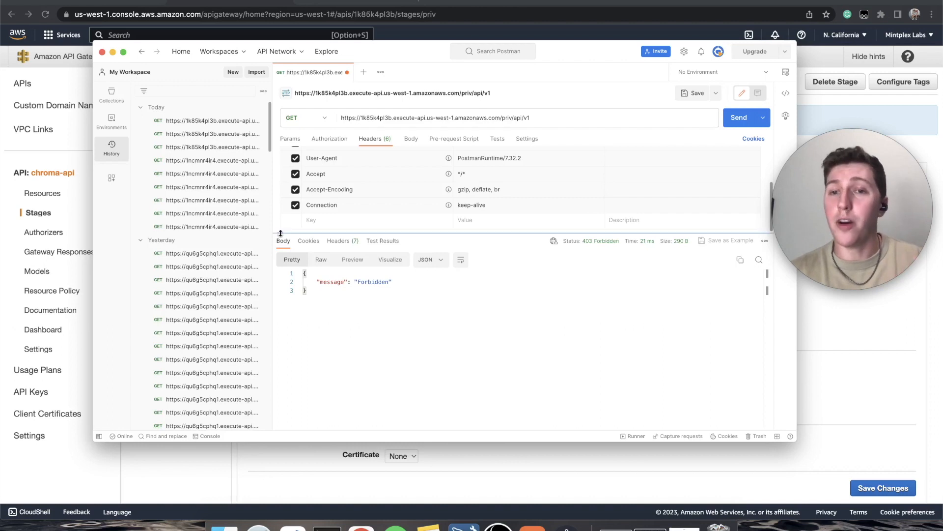
- Add a request header named X-Api-Key to the GET request
{"action": "scroll", "coordinate": [329, 215], "scroll_direction": "up", "scroll_amount": 1}
{"action": "left_click", "coordinate": [323, 221]}
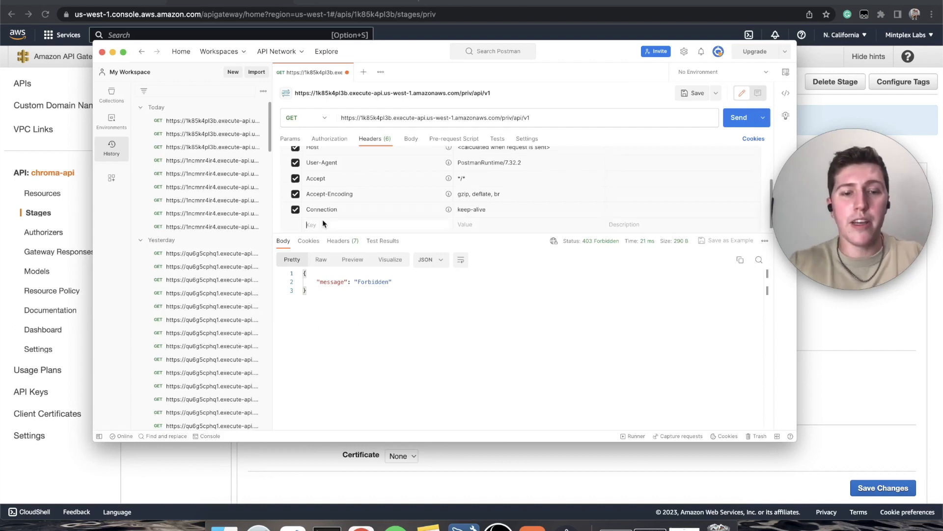
{"action": "type", "text": "X-Api-Key"}
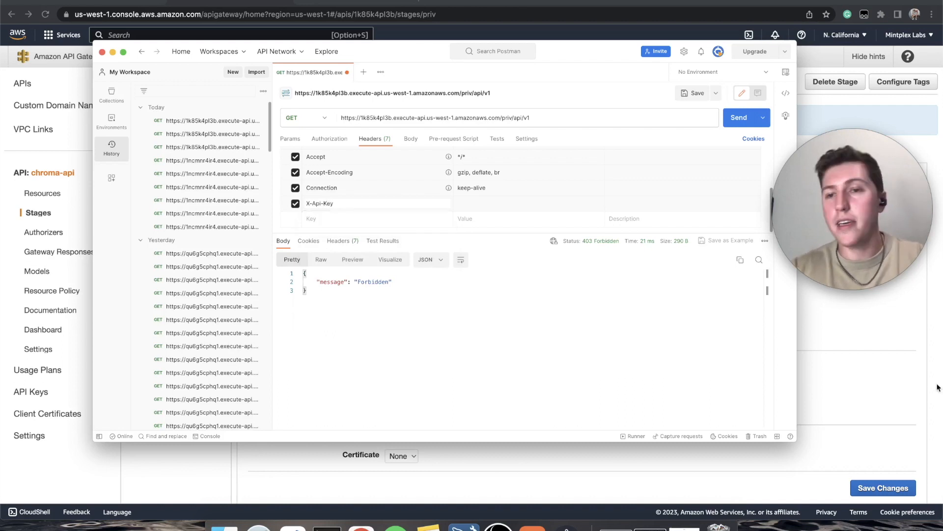
- Reveal the general API key in API Gateway and paste it as the X-Api-Key header value in Postman
{"action": "left_click", "coordinate": [913, 359]}
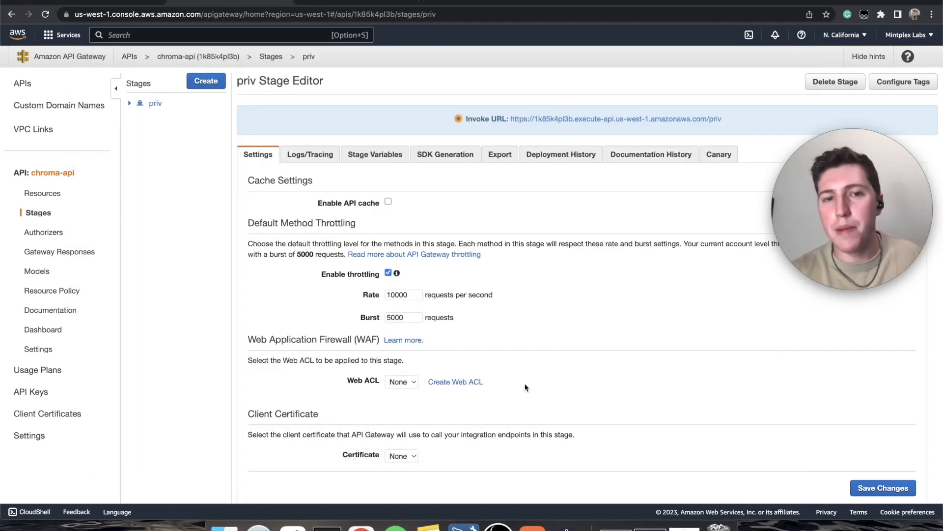
{"action": "left_click", "coordinate": [27, 395]}
{"action": "left_click", "coordinate": [153, 125]}
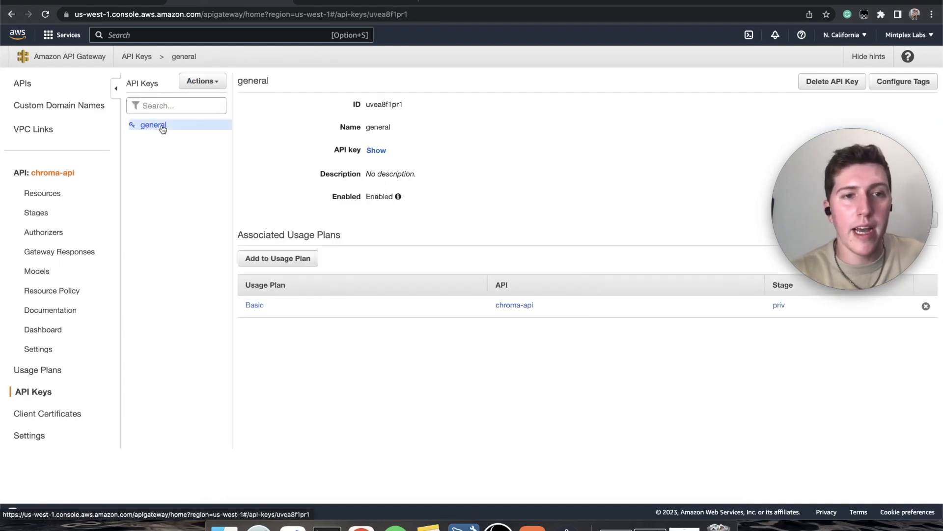
{"action": "left_click", "coordinate": [377, 150]}
{"action": "key", "text": "super+Tab"}
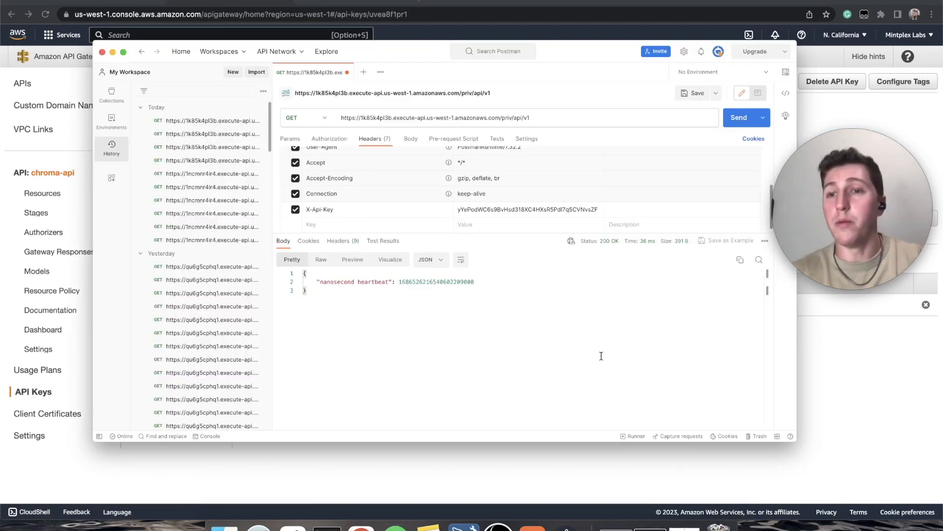
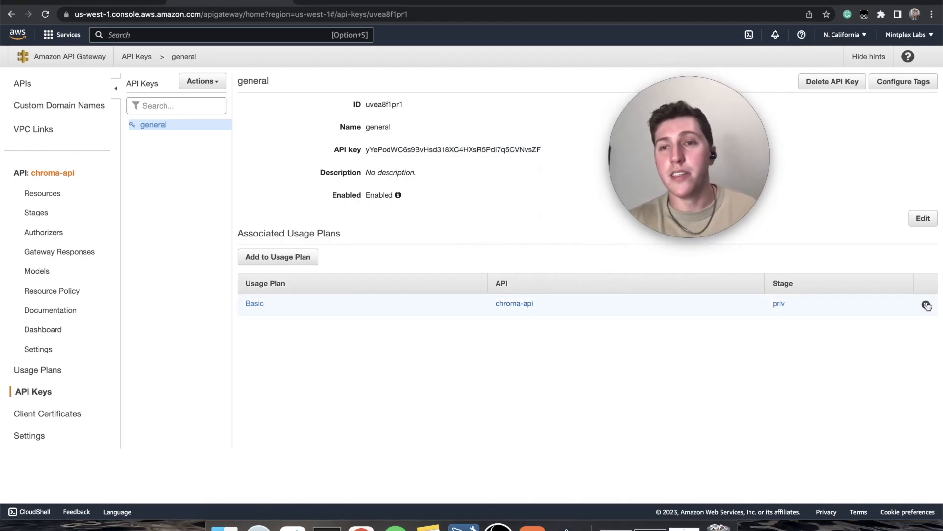
- Delete the general API key in API Gateway, and reopen chroma-api from the API list
{"action": "left_click", "coordinate": [827, 88]}
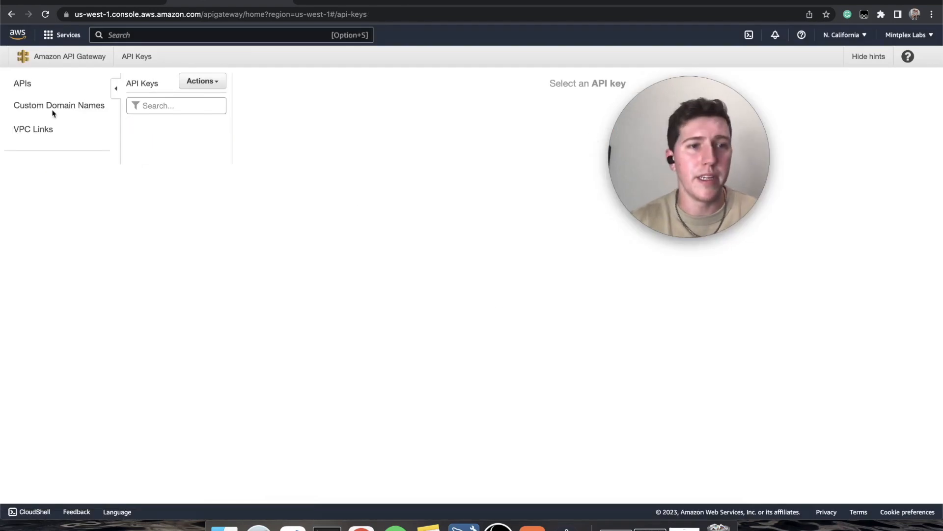
{"action": "left_click", "coordinate": [22, 85]}
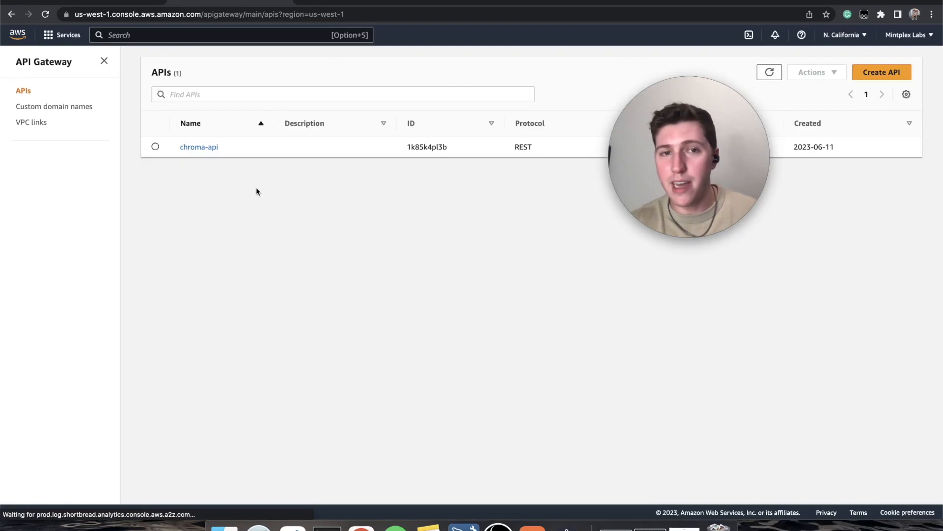
{"action": "left_click", "coordinate": [193, 149]}
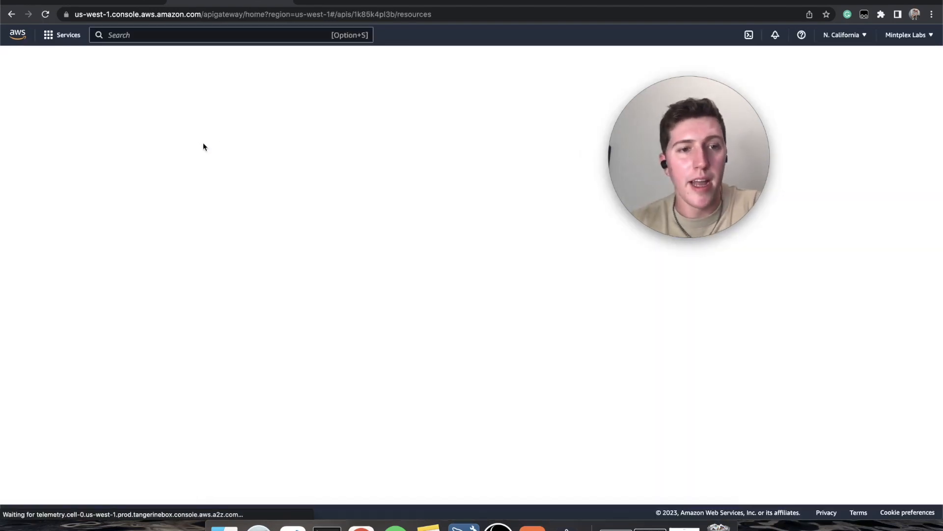
- Try to delete the Basic usage plan
{"action": "left_click", "coordinate": [39, 370]}
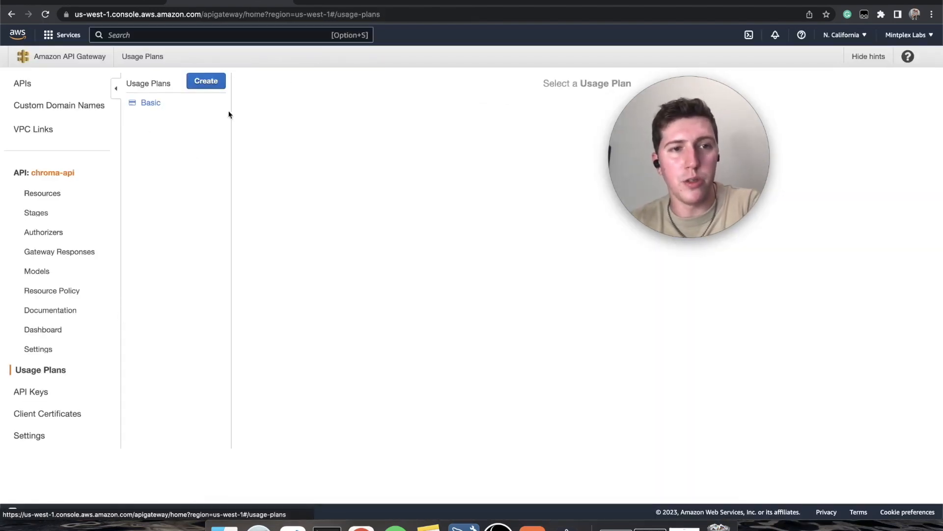
{"action": "left_click", "coordinate": [162, 107]}
{"action": "left_click", "coordinate": [849, 82]}
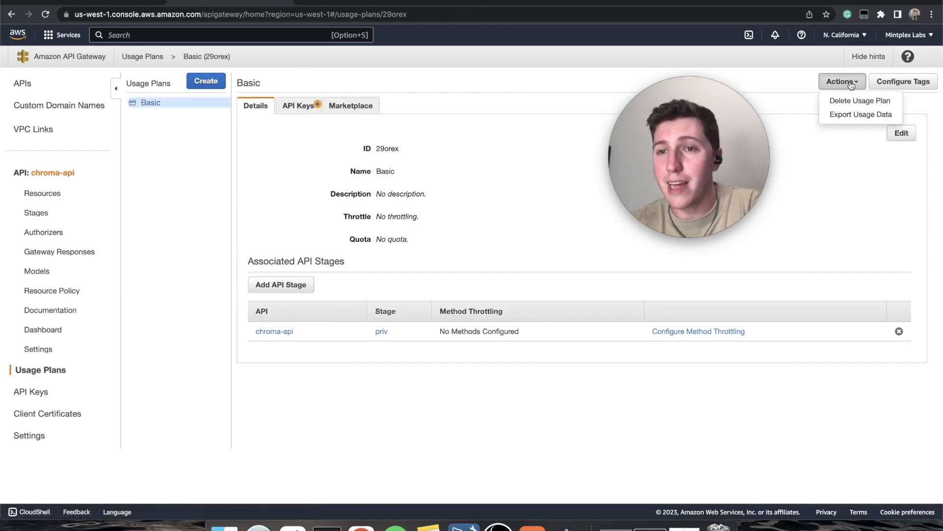
{"action": "left_click", "coordinate": [861, 101]}
{"action": "left_click", "coordinate": [596, 140]}
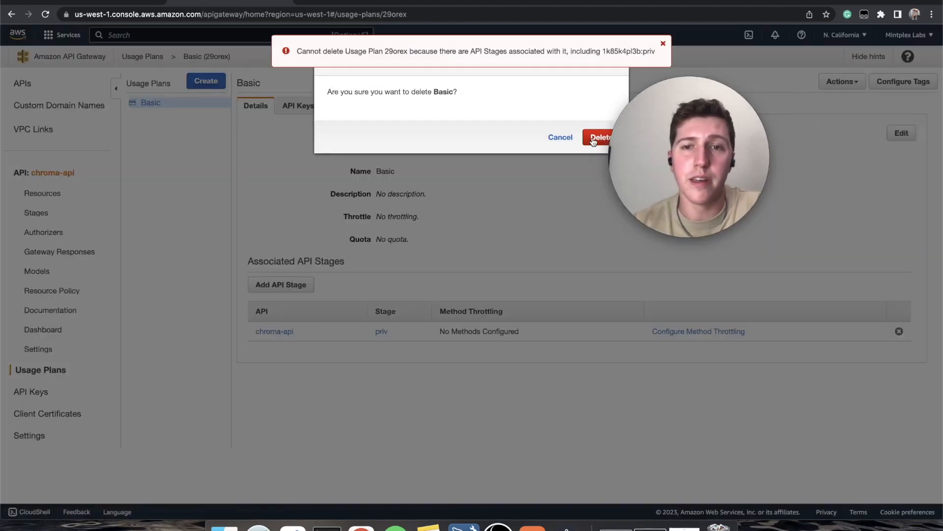
{"action": "left_click", "coordinate": [661, 44]}
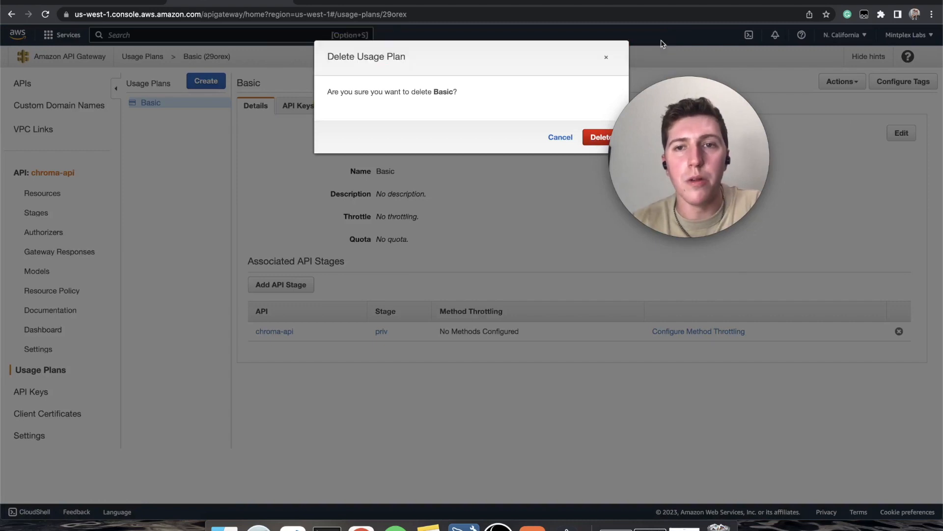
{"action": "left_click", "coordinate": [605, 58]}
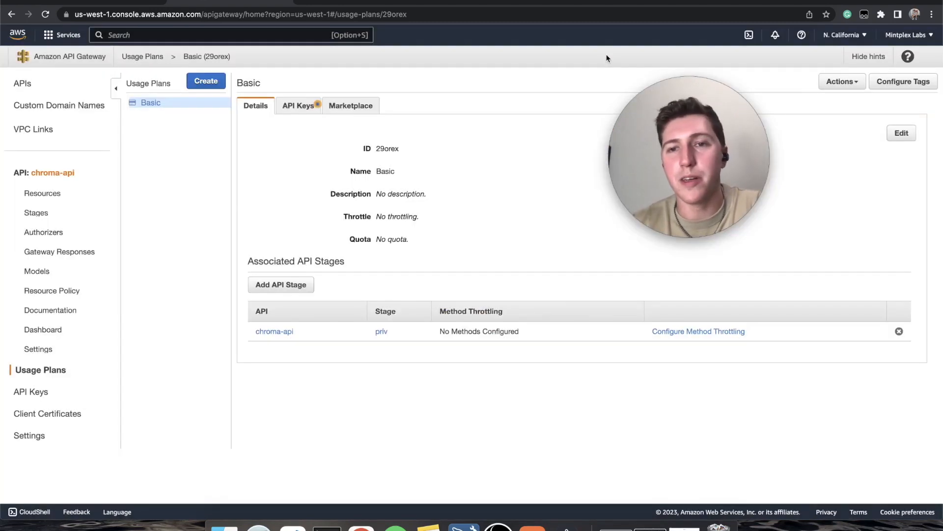
- Delete the priv stage of chroma-api and confirm the deletion
{"action": "left_click", "coordinate": [31, 392]}
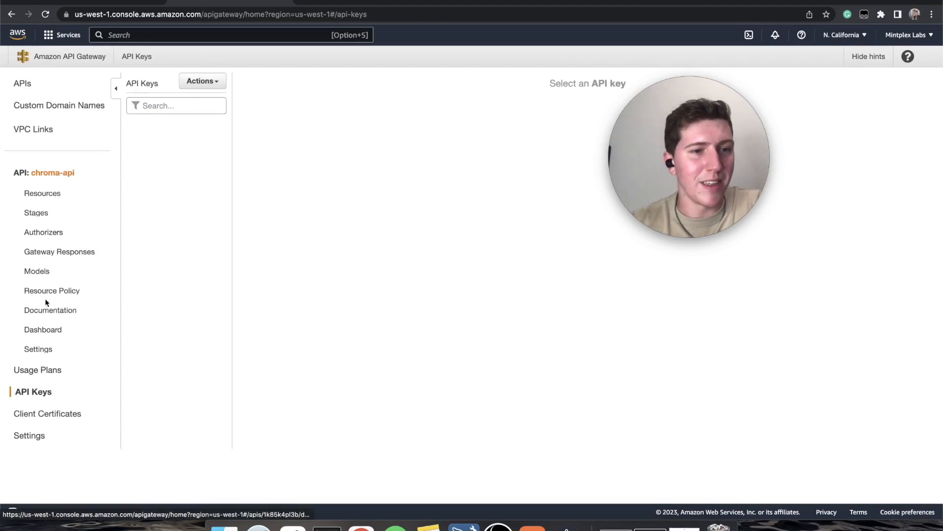
{"action": "left_click", "coordinate": [38, 213]}
{"action": "left_click", "coordinate": [154, 104]}
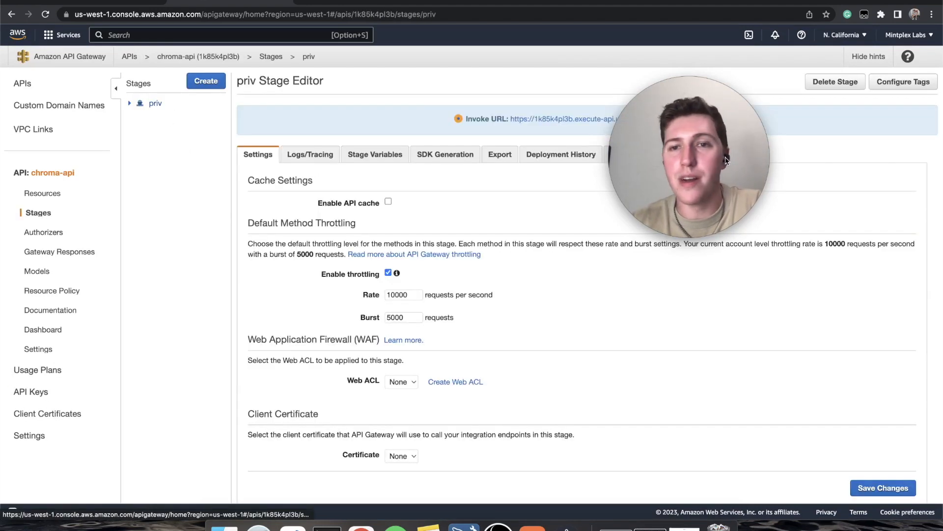
{"action": "left_click", "coordinate": [831, 82]}
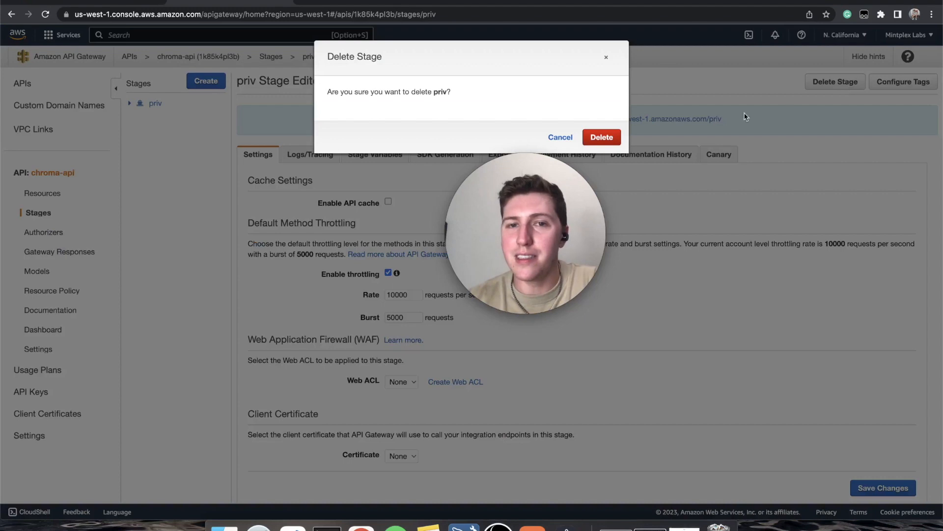
{"action": "left_click", "coordinate": [606, 137]}
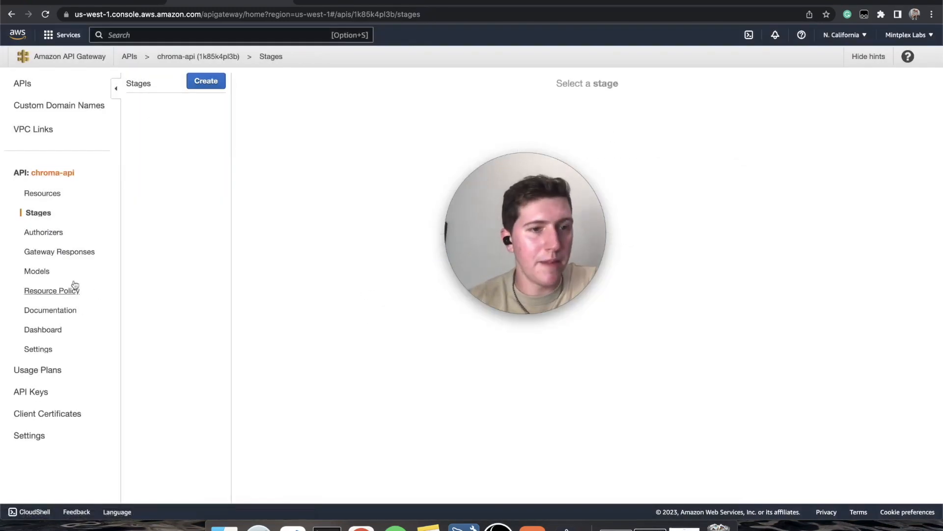
- Delete the Basic usage plan in API Gateway
{"action": "left_click", "coordinate": [34, 393]}
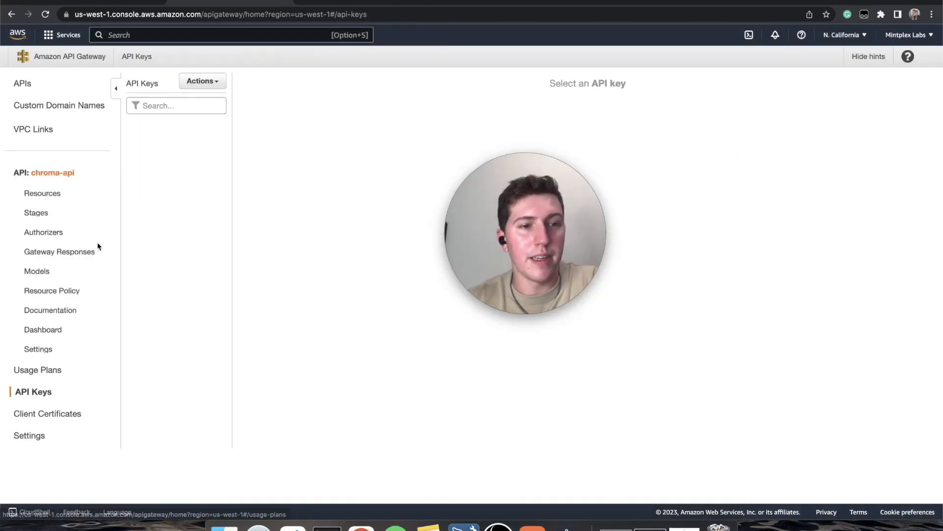
{"action": "left_click", "coordinate": [42, 369]}
{"action": "left_click", "coordinate": [151, 102]}
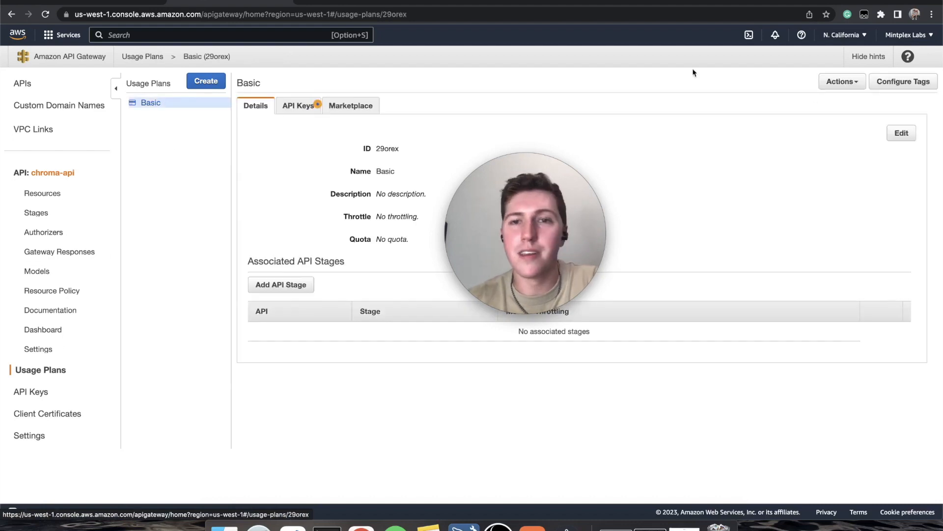
{"action": "left_click", "coordinate": [852, 88]}
{"action": "left_click", "coordinate": [852, 101]}
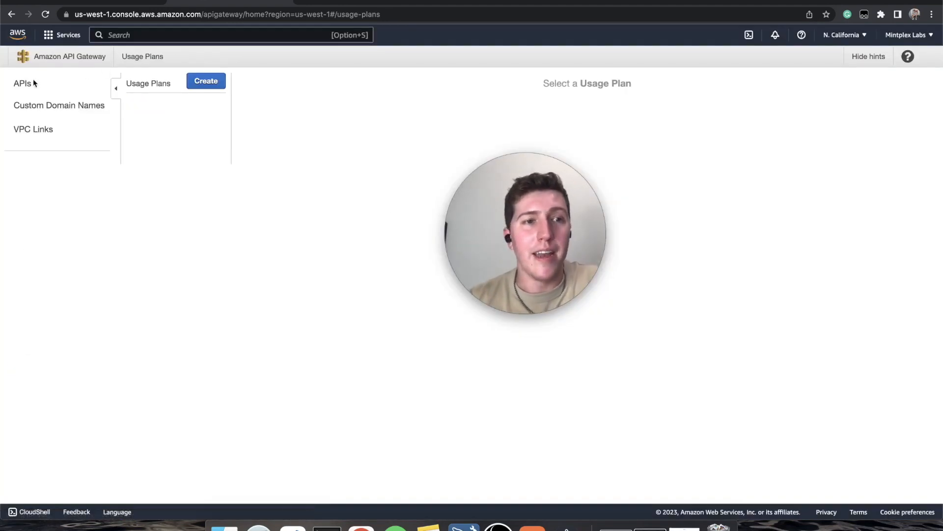
- Return to the API list and permanently delete the chroma-api REST API
{"action": "left_click", "coordinate": [29, 82]}
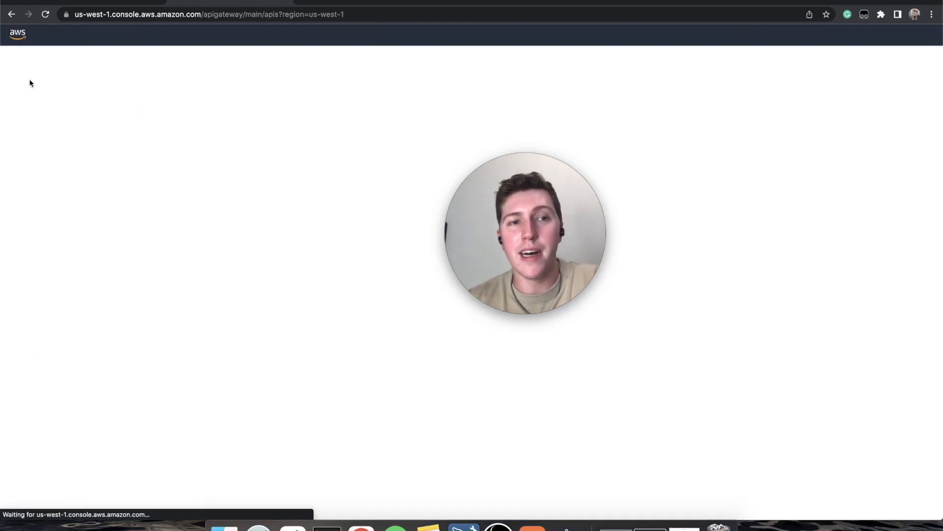
{"action": "left_click", "coordinate": [155, 146]}
{"action": "left_click", "coordinate": [811, 72]}
{"action": "left_click", "coordinate": [808, 89]}
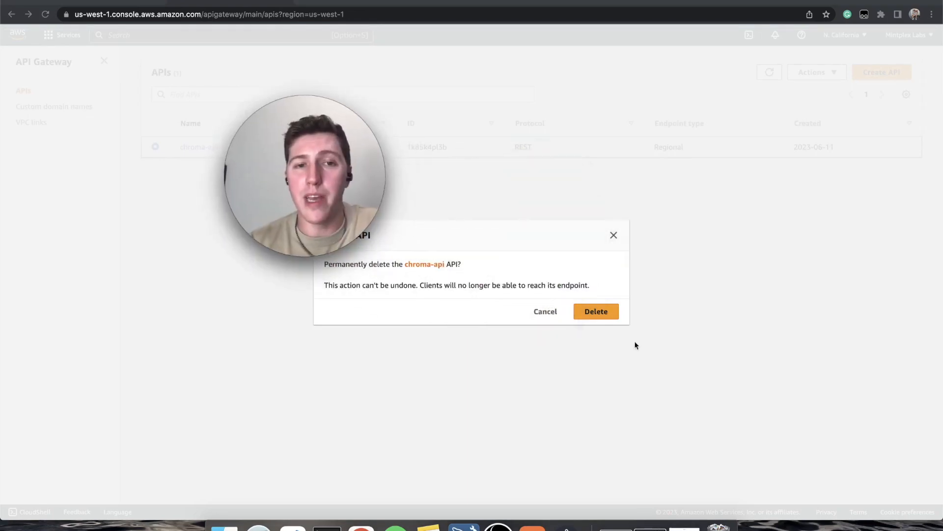
{"action": "left_click", "coordinate": [605, 312]}
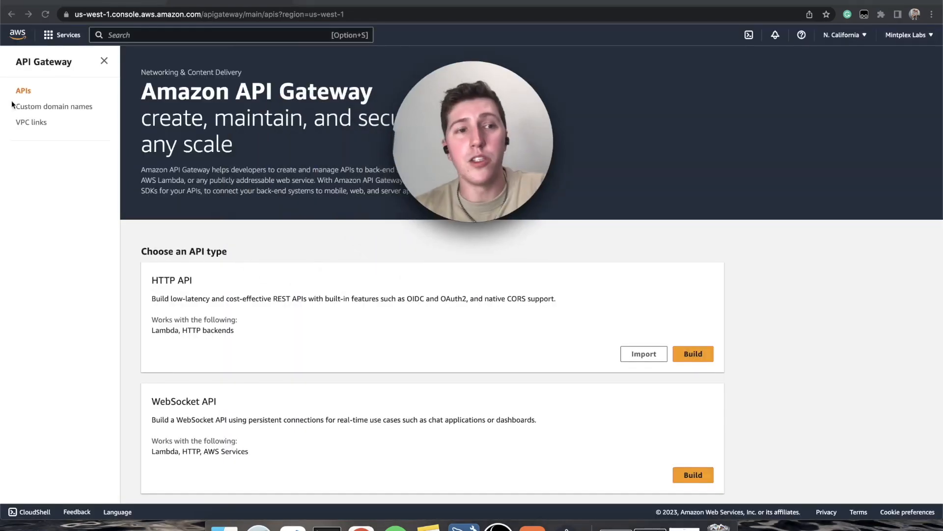
- Delete the nlb-vpc-link-chroma VPC link in API Gateway
{"action": "left_click", "coordinate": [26, 123]}
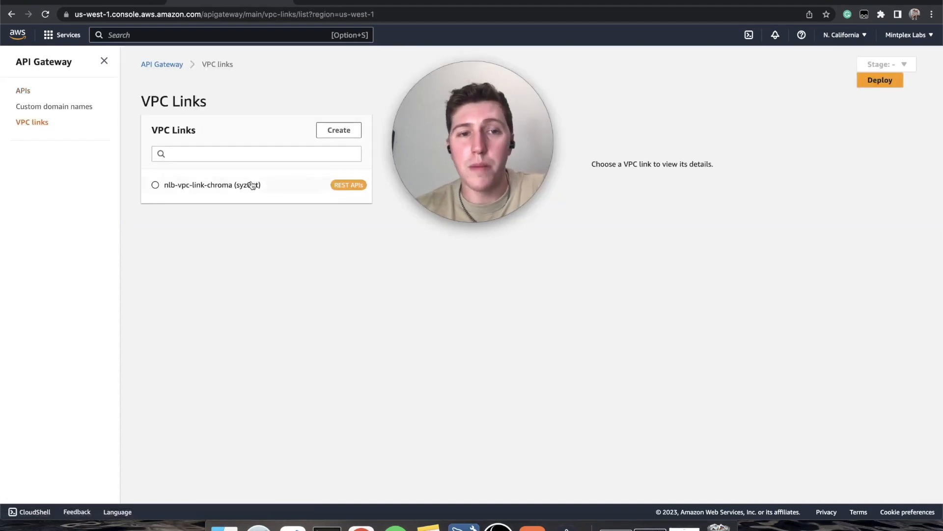
{"action": "left_click", "coordinate": [199, 185]}
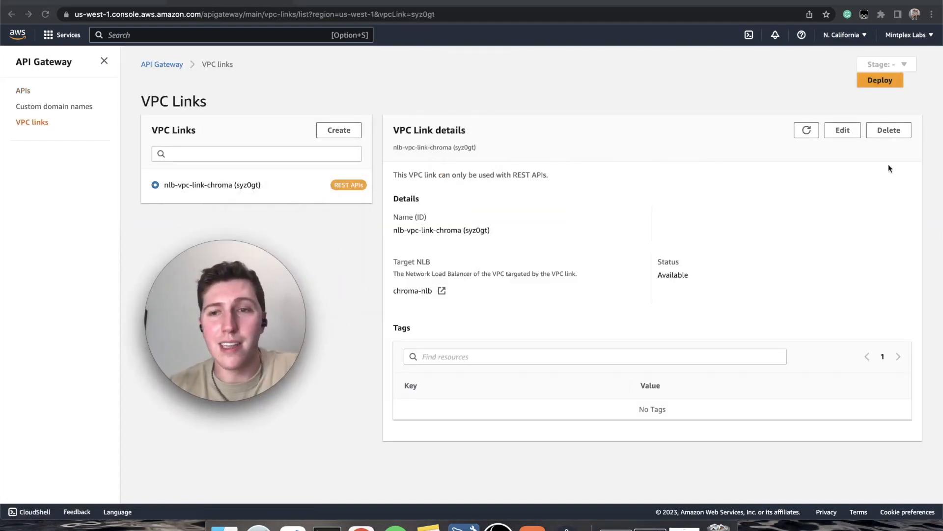
{"action": "left_click", "coordinate": [890, 132]}
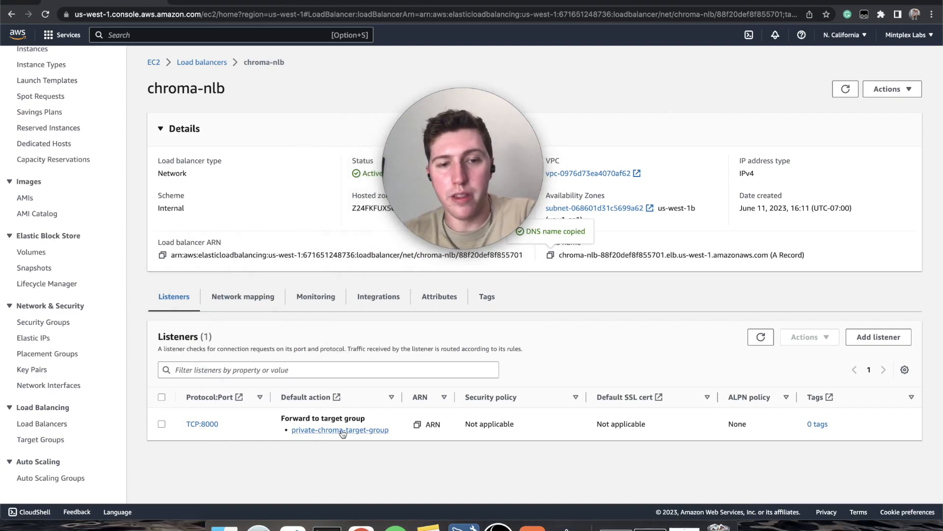
- Open private-chroma-target-group from the chroma-nlb listener and deregister the private chroma instance
{"action": "left_click", "coordinate": [316, 430]}
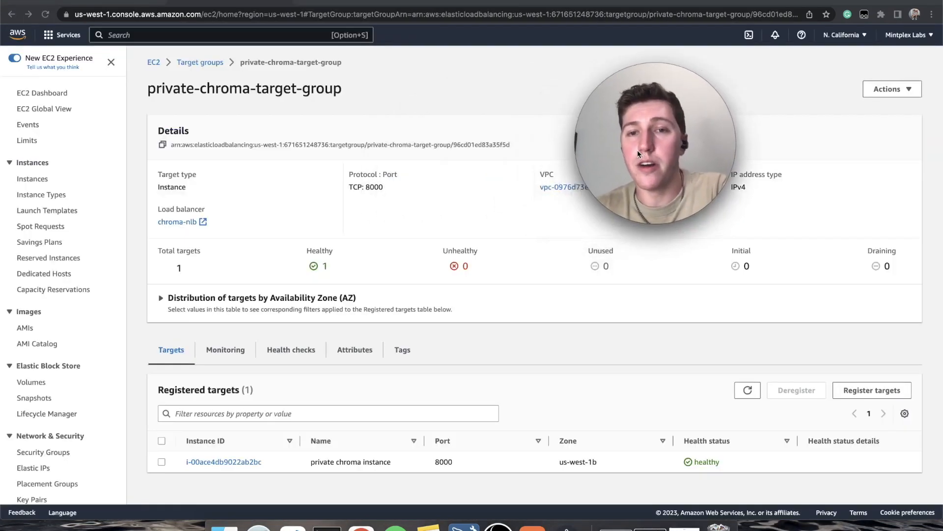
{"action": "left_click_drag", "start_coordinate": [637, 150], "coordinate": [665, 138]}
{"action": "left_click", "coordinate": [100, 2]}
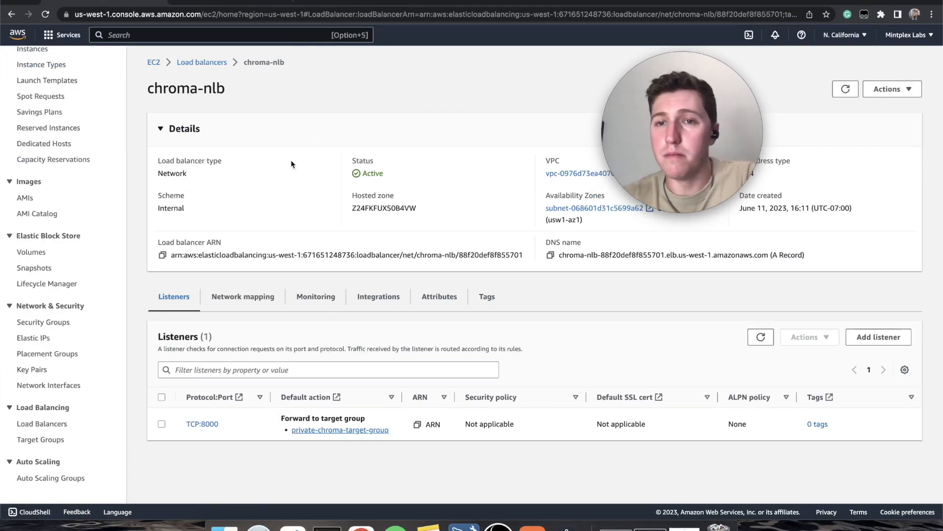
{"action": "left_click", "coordinate": [340, 430]}
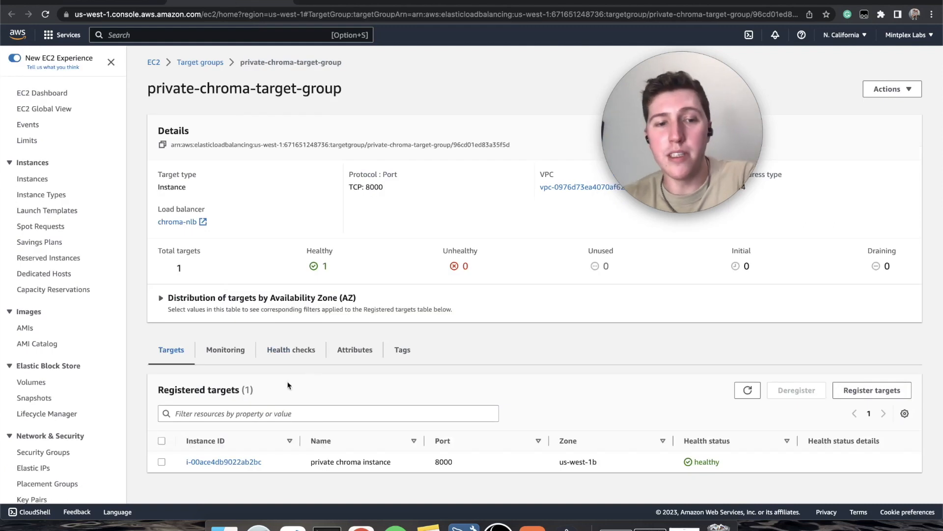
{"action": "left_click", "coordinate": [160, 464]}
{"action": "left_click", "coordinate": [781, 390]}
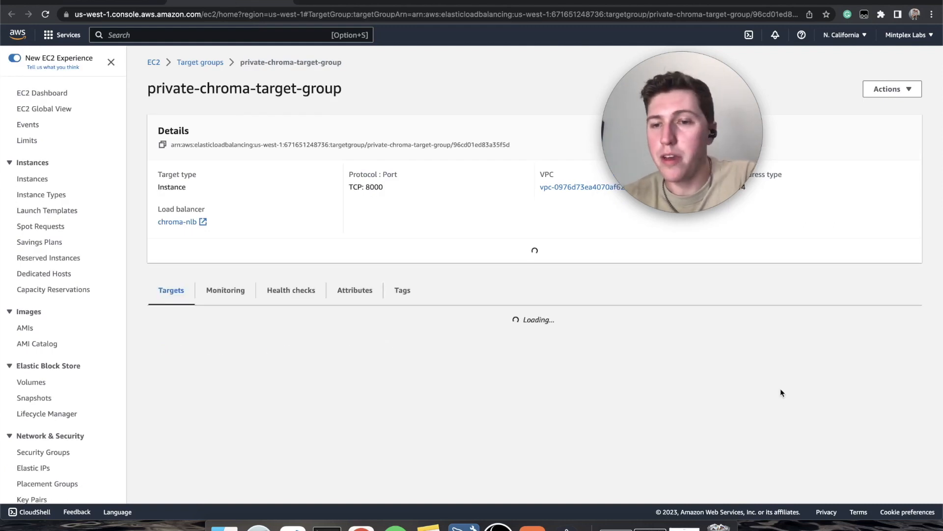
{"action": "scroll", "coordinate": [473, 378], "scroll_direction": "down", "scroll_amount": 1}
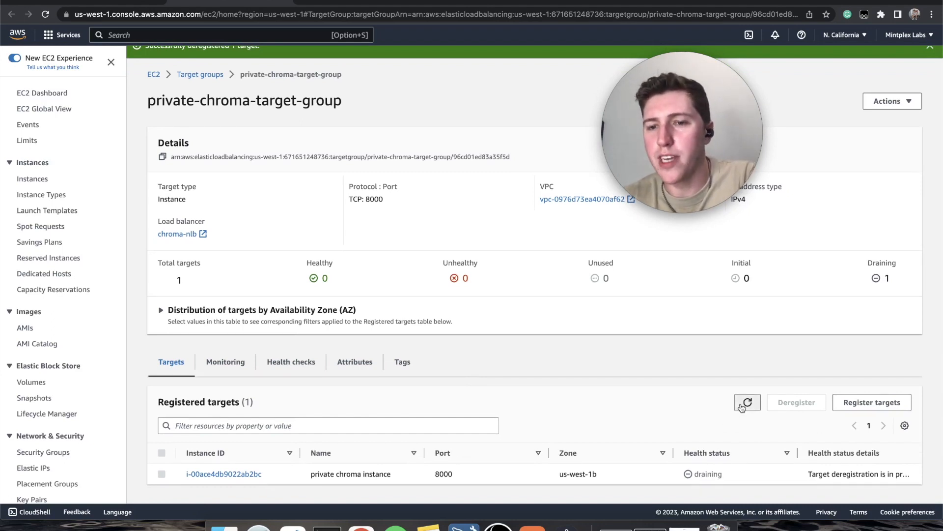
{"action": "scroll", "coordinate": [741, 407], "scroll_direction": "up", "scroll_amount": 1}
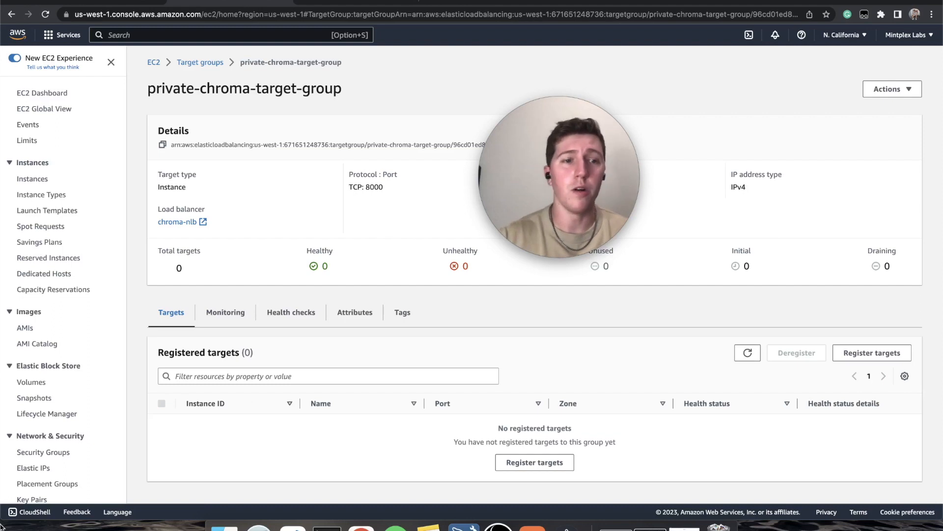
- Delete the chroma-nlb load balancer, entering "confirm" as the written consent
{"action": "scroll", "coordinate": [38, 457], "scroll_direction": "down", "scroll_amount": 3}
{"action": "left_click", "coordinate": [42, 422]}
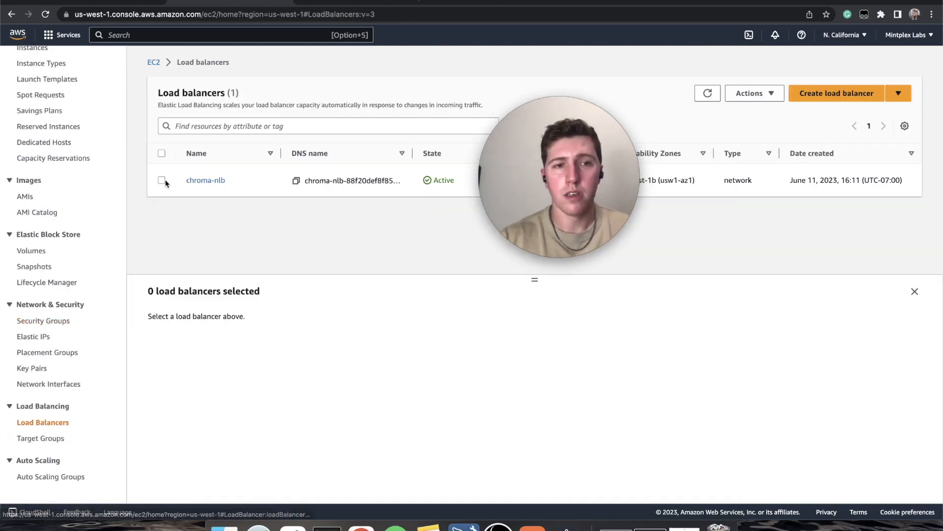
{"action": "left_click", "coordinate": [162, 180]}
{"action": "left_click", "coordinate": [777, 102]}
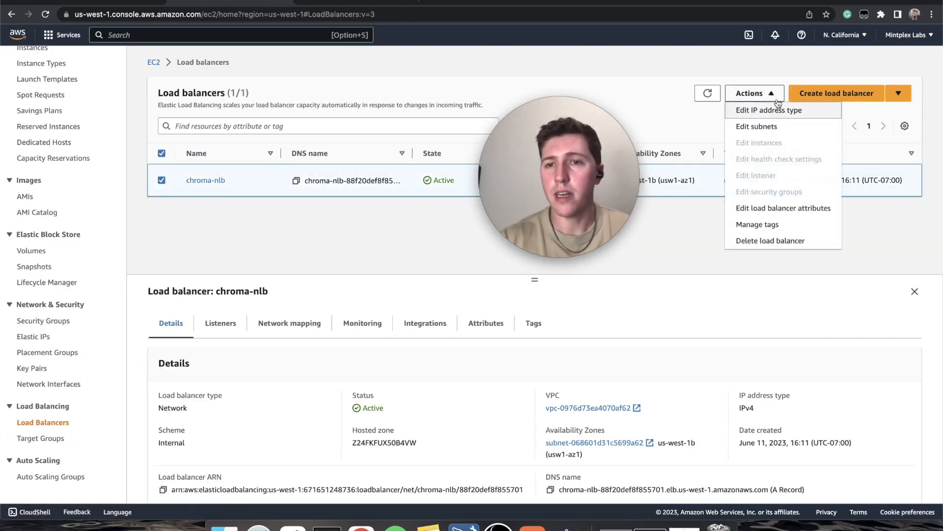
{"action": "left_click", "coordinate": [770, 240]}
{"action": "type", "text": "confir"}
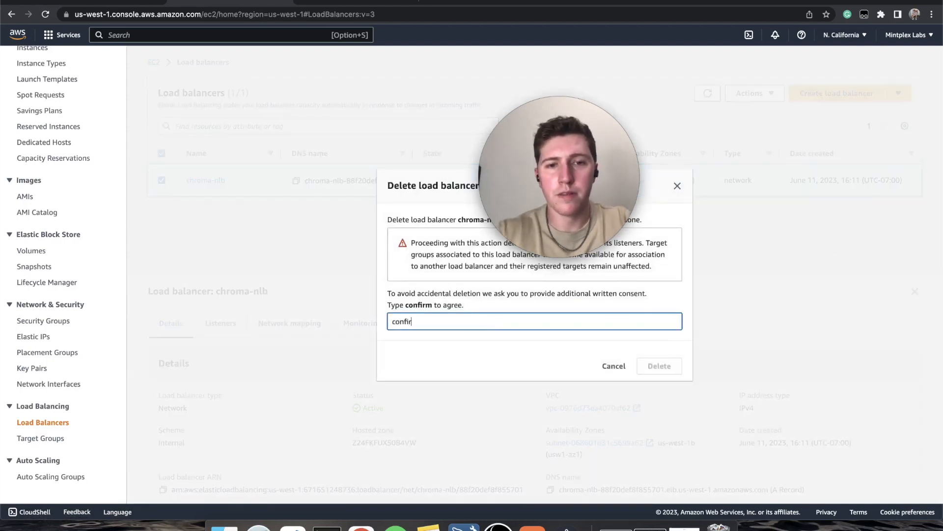
{"action": "type", "text": "m"}
{"action": "key", "text": "Return"}
- Delete private-chroma-target-group from the EC2 target groups
{"action": "left_click", "coordinate": [42, 438]}
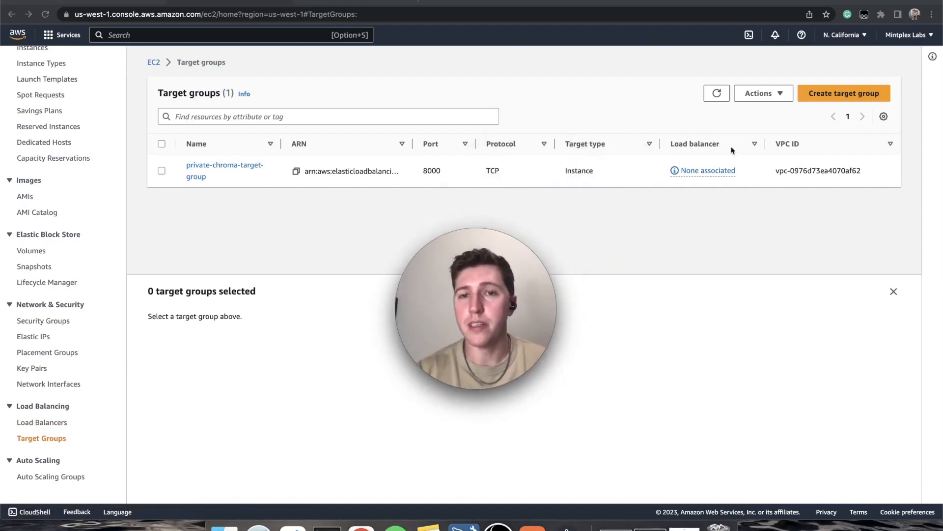
{"action": "left_click", "coordinate": [162, 170]}
{"action": "left_click", "coordinate": [764, 93]}
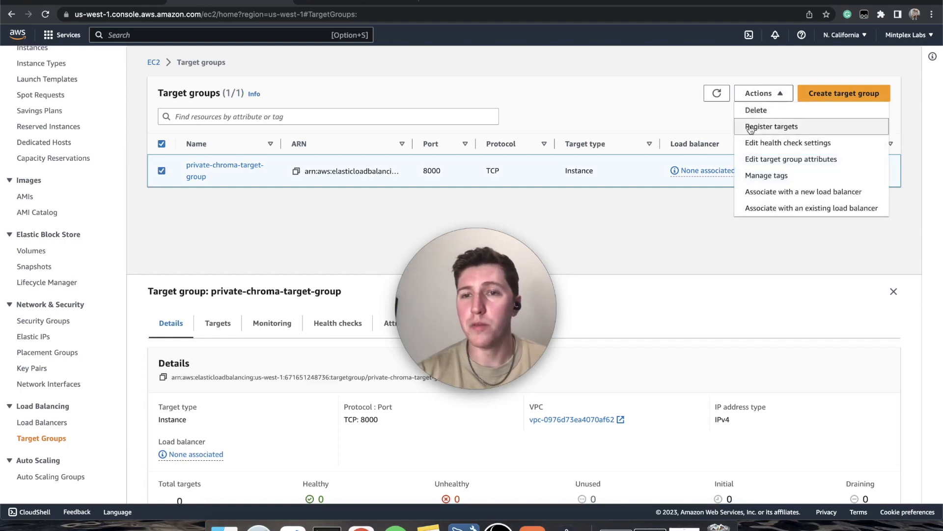
{"action": "left_click", "coordinate": [758, 110]}
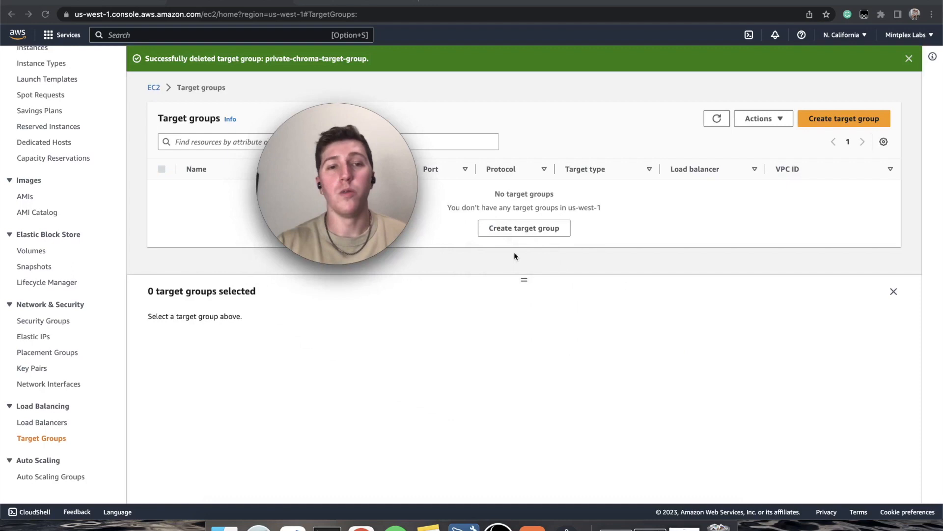
- Terminate the private chroma instance in the EC2 instances list, leaving the public chroma instance alone
{"action": "scroll", "coordinate": [76, 153], "scroll_direction": "up", "scroll_amount": 5}
{"action": "left_click", "coordinate": [31, 179]}
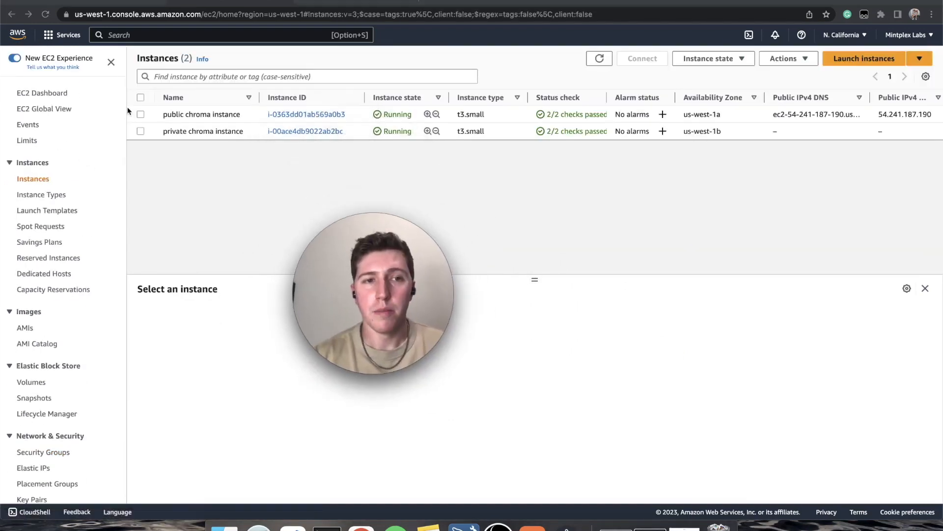
{"action": "left_click", "coordinate": [141, 131]}
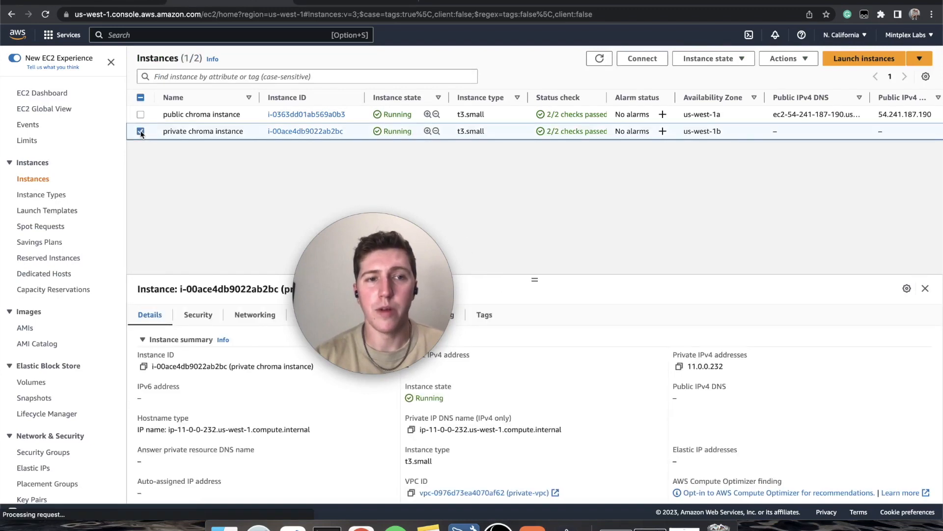
{"action": "left_click", "coordinate": [715, 140]}
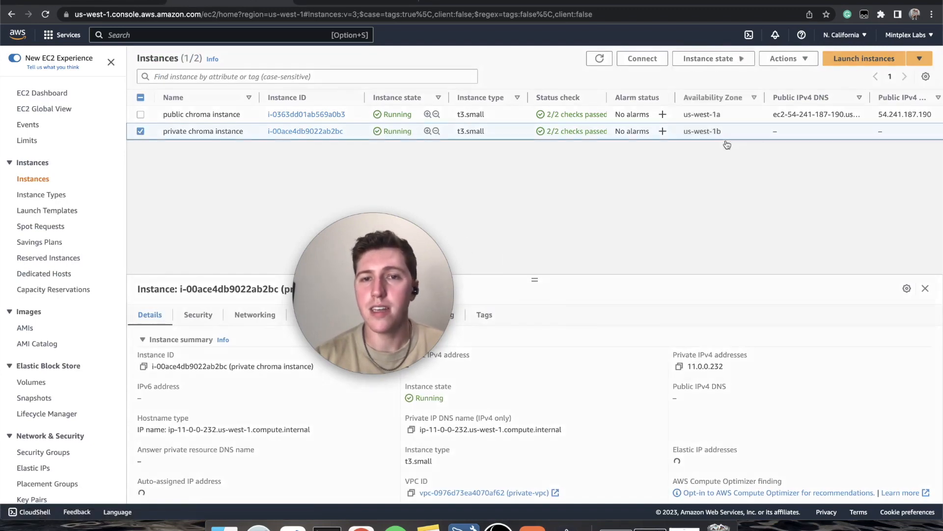
{"action": "left_click", "coordinate": [652, 349]}
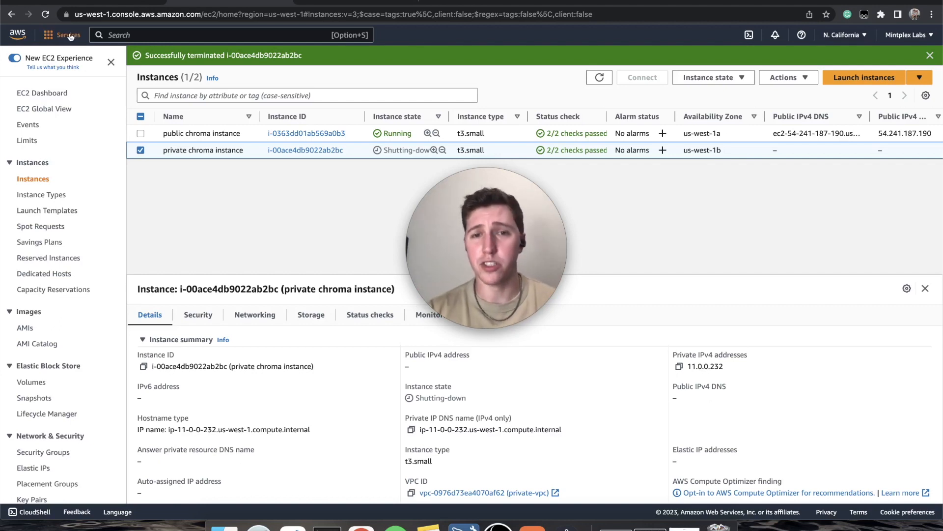
- Switch to the VPC service, open the list of VPCs and select private-vpc
{"action": "left_click", "coordinate": [52, 35]}
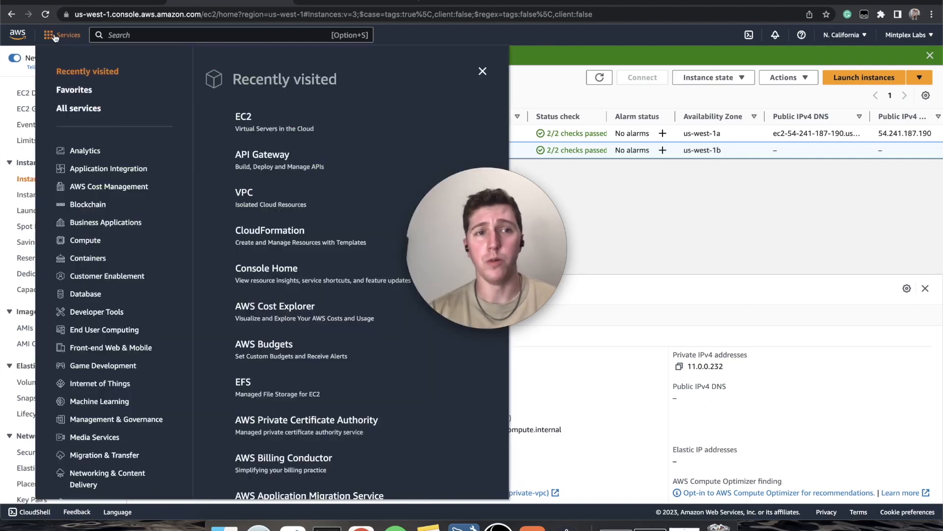
{"action": "left_click", "coordinate": [251, 195]}
{"action": "left_click", "coordinate": [273, 160]}
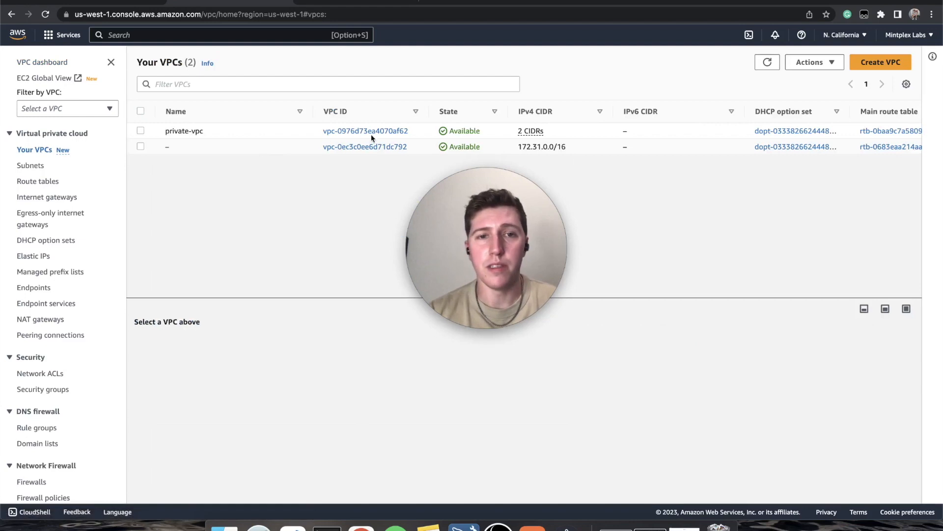
{"action": "left_click", "coordinate": [417, 132]}
{"action": "left_click", "coordinate": [273, 207]}
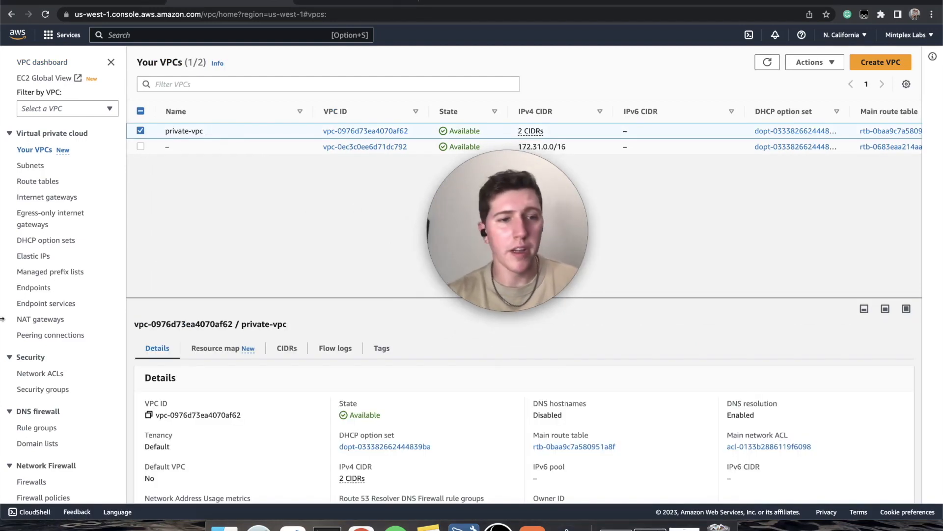
- Delete the default nat gateway from the VPC's NAT gateways list
{"action": "scroll", "coordinate": [99, 379], "scroll_direction": "down", "scroll_amount": 3}
{"action": "scroll", "coordinate": [100, 382], "scroll_direction": "down", "scroll_amount": 4}
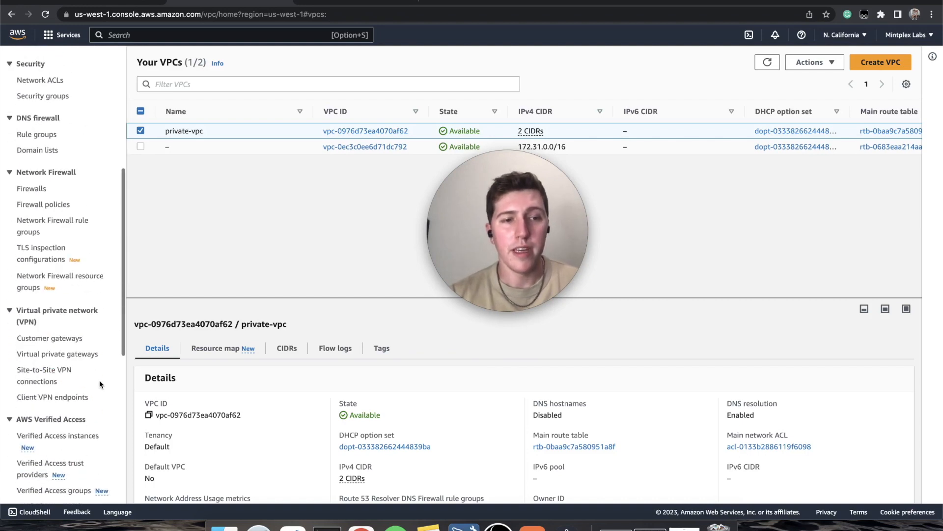
{"action": "scroll", "coordinate": [74, 423], "scroll_direction": "up", "scroll_amount": 4}
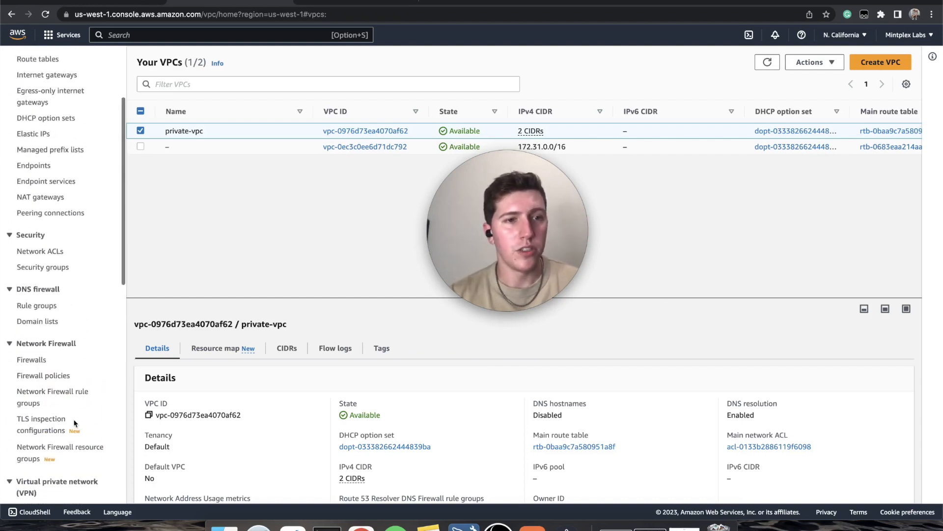
{"action": "left_click", "coordinate": [53, 197]}
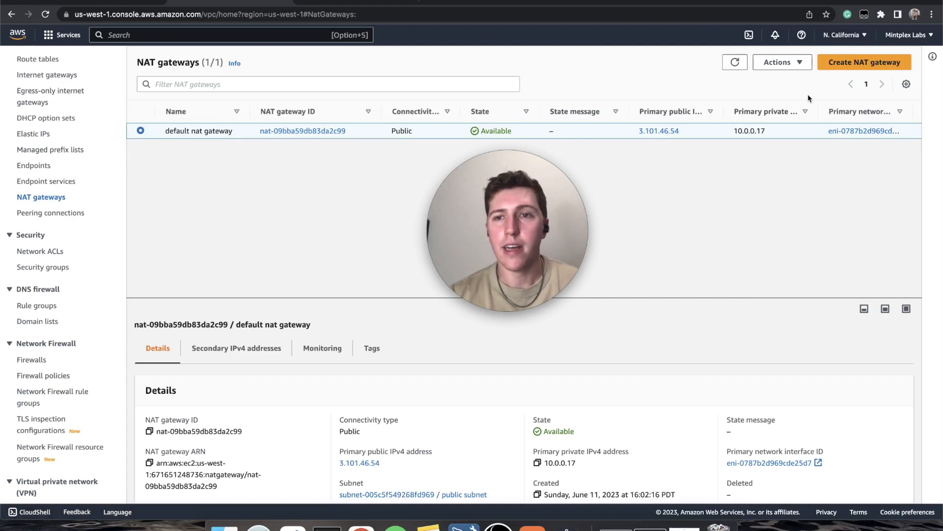
{"action": "left_click", "coordinate": [786, 69]}
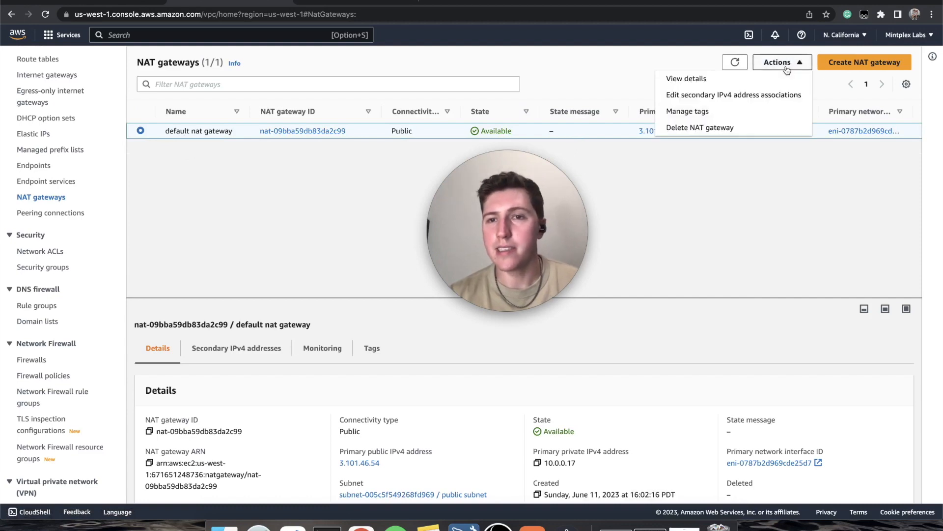
{"action": "left_click", "coordinate": [698, 128]}
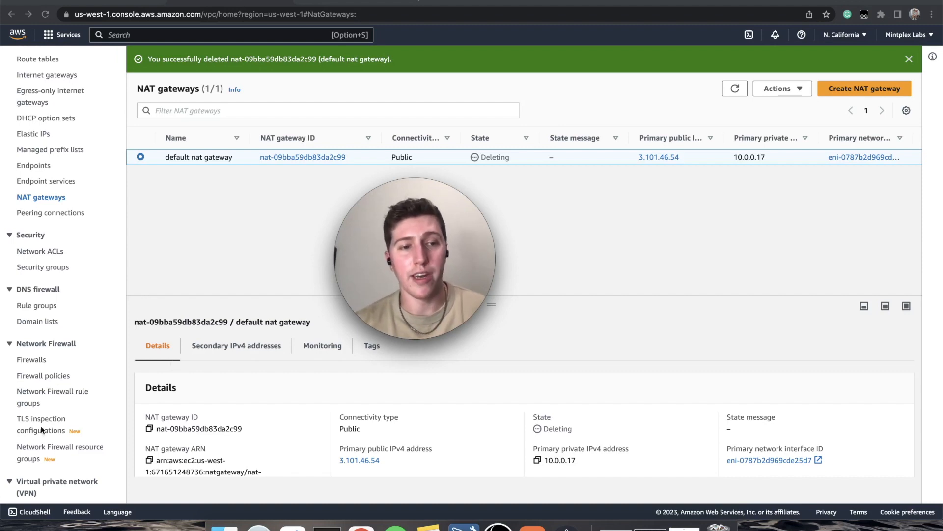
- Try to release the Elastic IP address allocated to the default nat gateway
{"action": "left_click", "coordinate": [34, 136]}
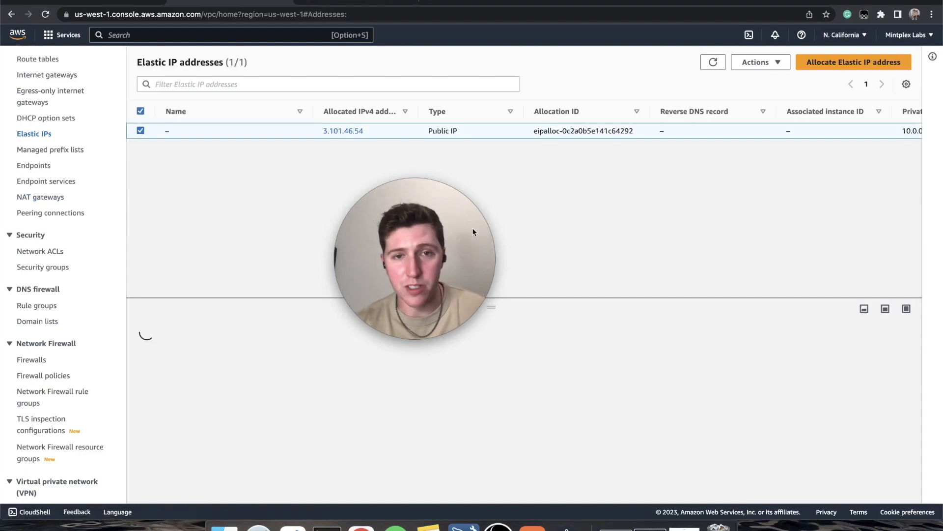
{"action": "left_click", "coordinate": [760, 94]}
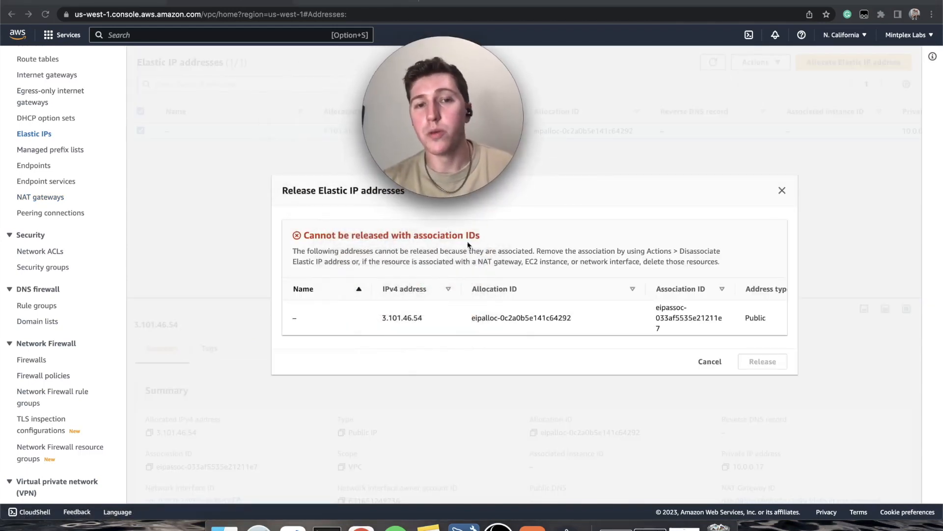
{"action": "left_click", "coordinate": [782, 191]}
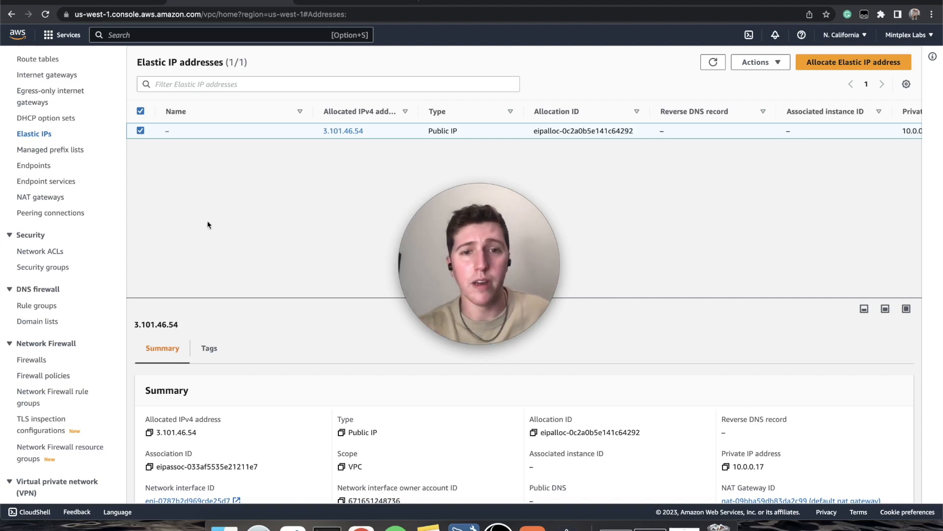
- Try to delete private-vpc from its details page
{"action": "scroll", "coordinate": [86, 243], "scroll_direction": "up", "scroll_amount": 3}
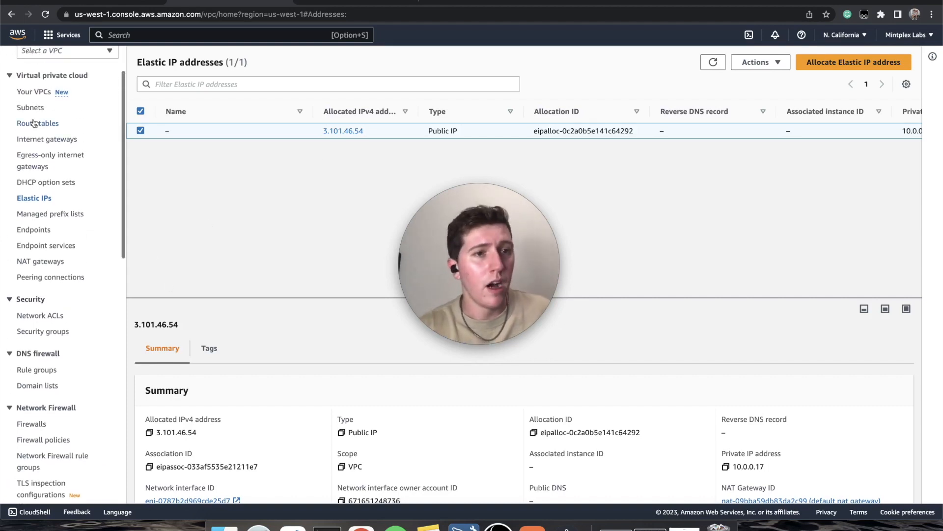
{"action": "left_click", "coordinate": [41, 96]}
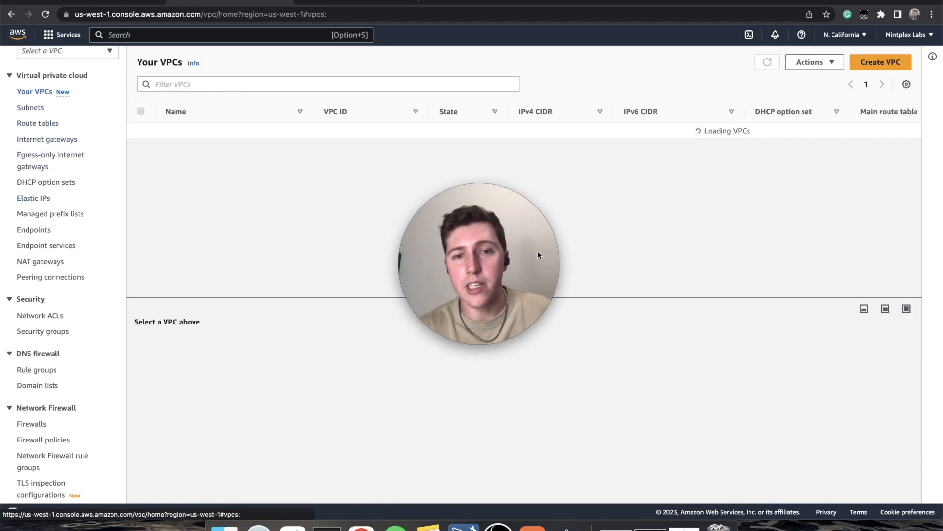
{"action": "left_click", "coordinate": [382, 132]}
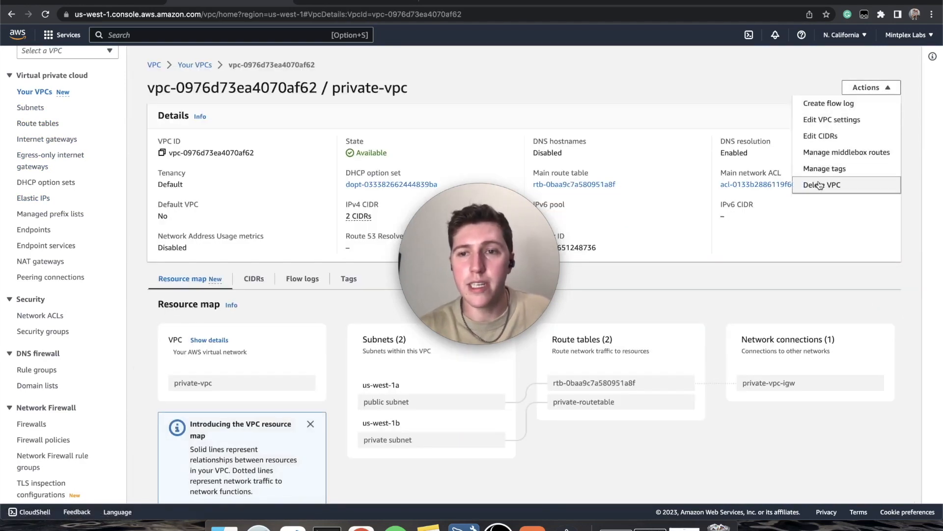
{"action": "left_click", "coordinate": [819, 185]}
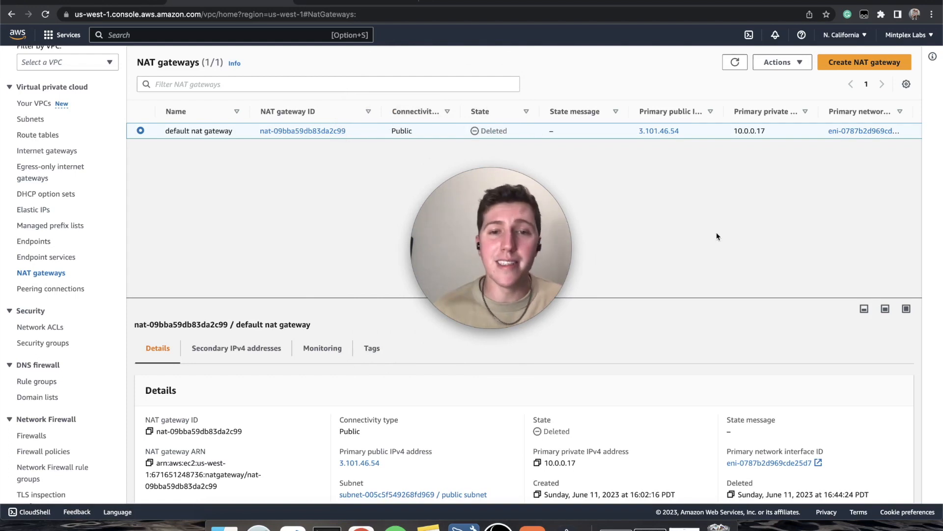
- Release the Elastic IP address 3.101.46.54 from the account
{"action": "left_click", "coordinate": [34, 210]}
{"action": "left_click", "coordinate": [770, 65]}
{"action": "left_click", "coordinate": [773, 96]}
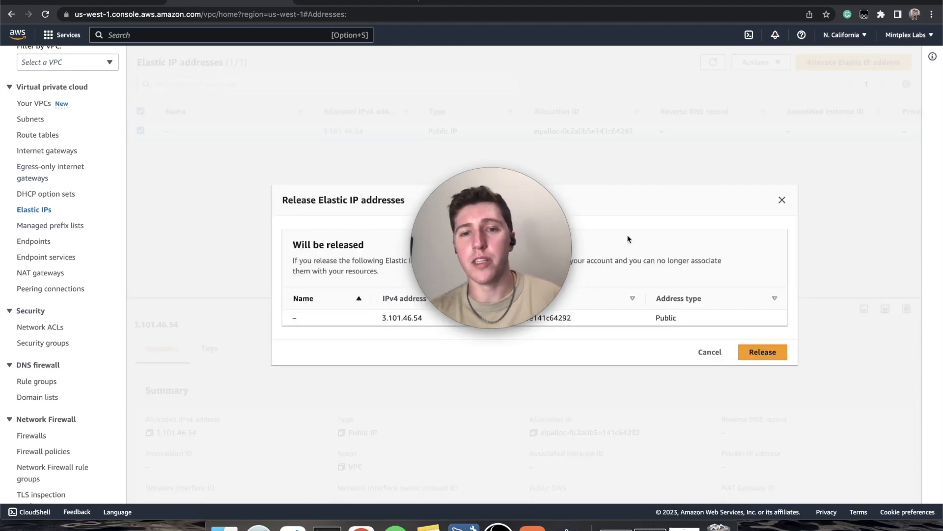
{"action": "left_click", "coordinate": [750, 356]}
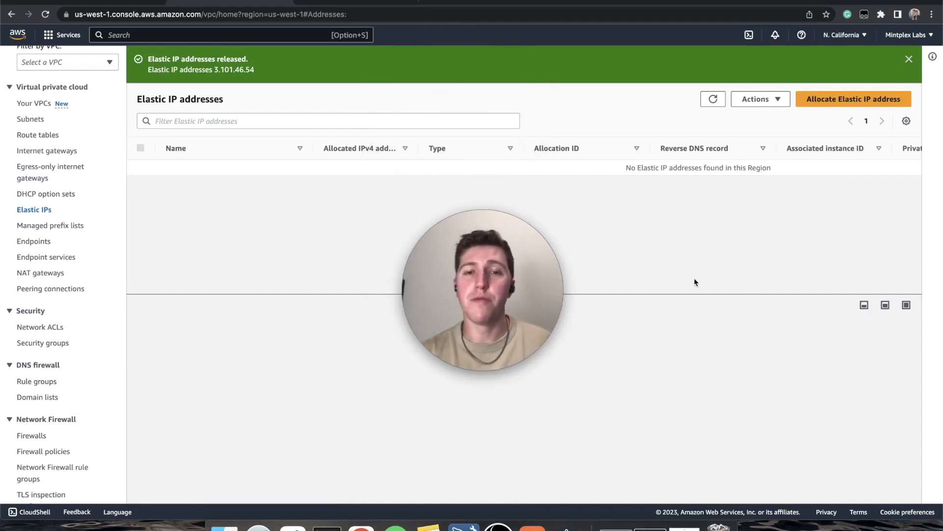
- Detach the internet gateway private-vpc-igw from private-vpc, leaving the default internet gateway attached
{"action": "left_click", "coordinate": [48, 151]}
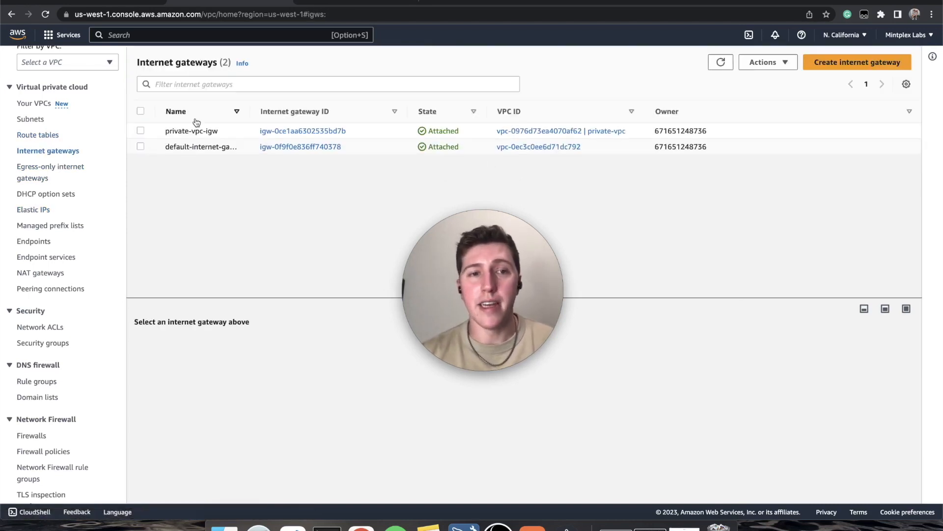
{"action": "left_click", "coordinate": [140, 147]}
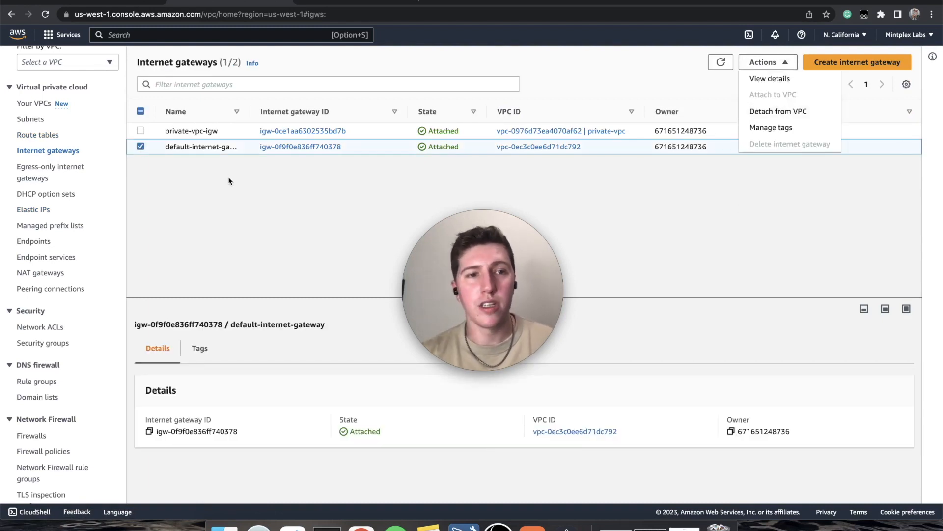
{"action": "left_click", "coordinate": [141, 146]}
{"action": "left_click", "coordinate": [141, 131]}
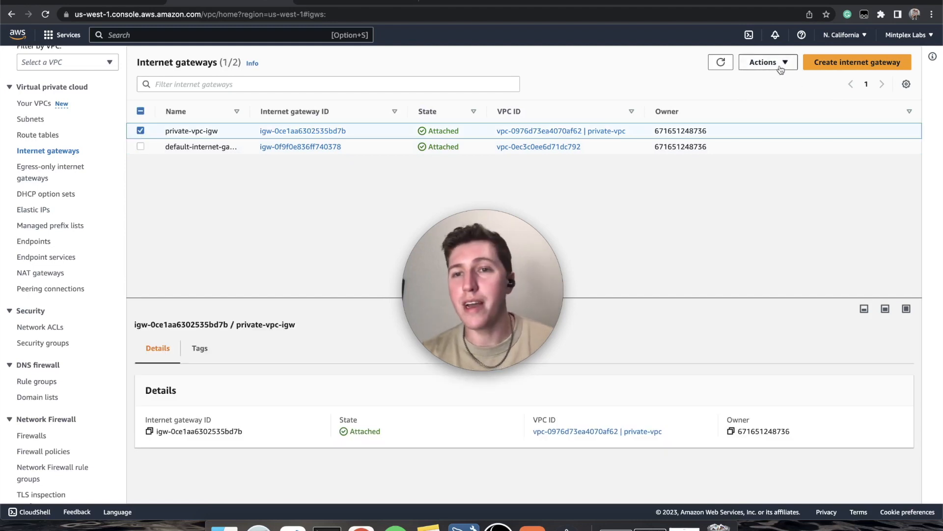
{"action": "left_click", "coordinate": [779, 112]}
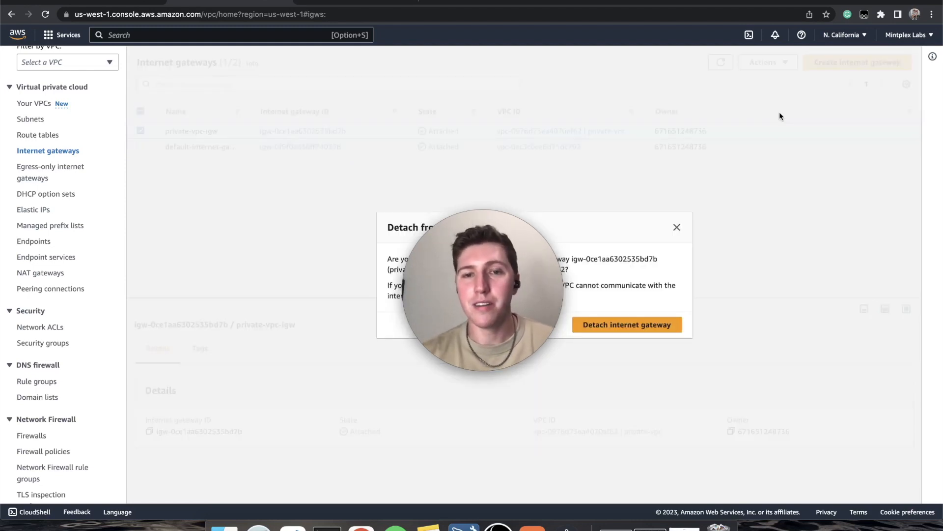
{"action": "left_click", "coordinate": [660, 326]}
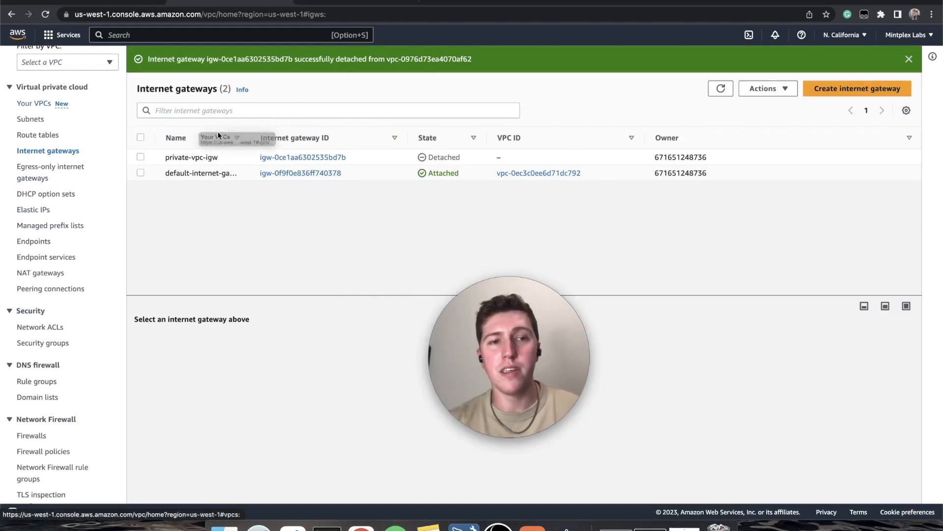
- Delete the internet gateway private-vpc-igw, entering "delete" as the written confirmation
{"action": "left_click", "coordinate": [140, 157]}
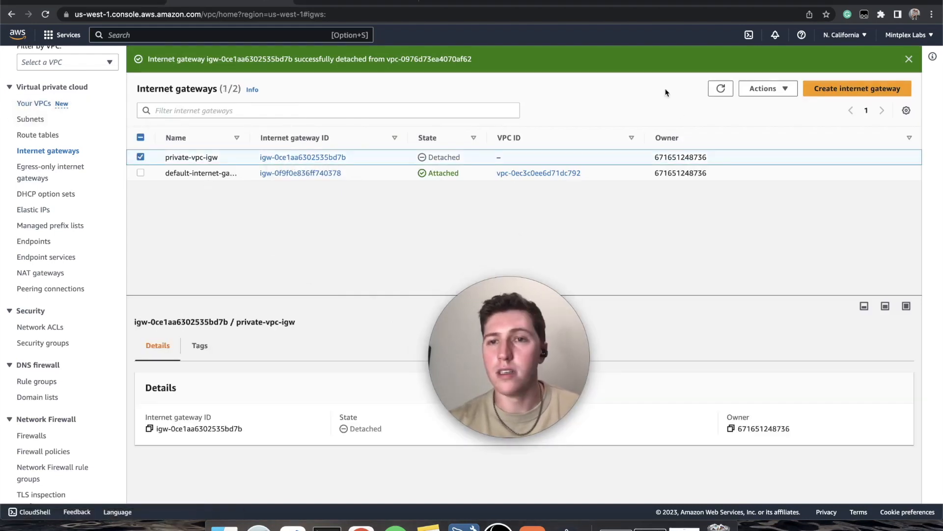
{"action": "left_click", "coordinate": [766, 89]}
{"action": "left_click", "coordinate": [779, 171]}
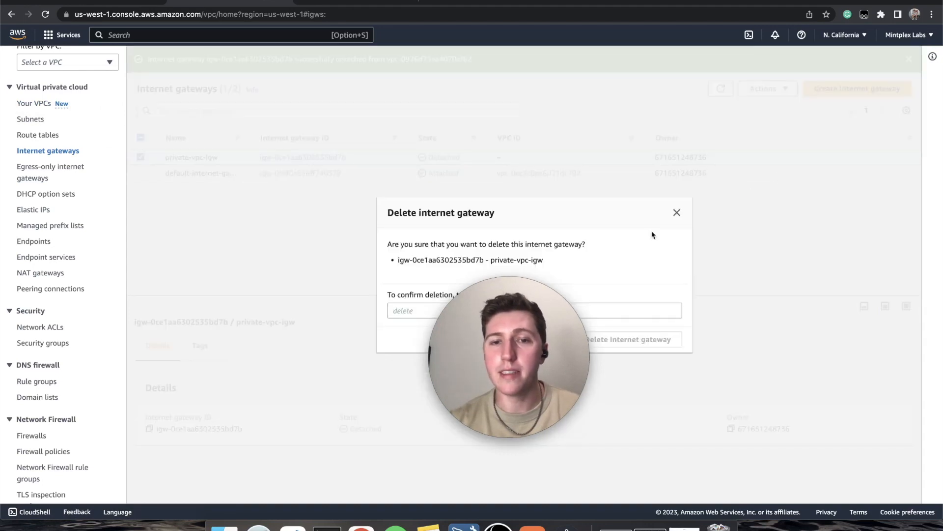
{"action": "left_click", "coordinate": [494, 312]}
{"action": "type", "text": "delete"}
{"action": "key", "text": "Return"}
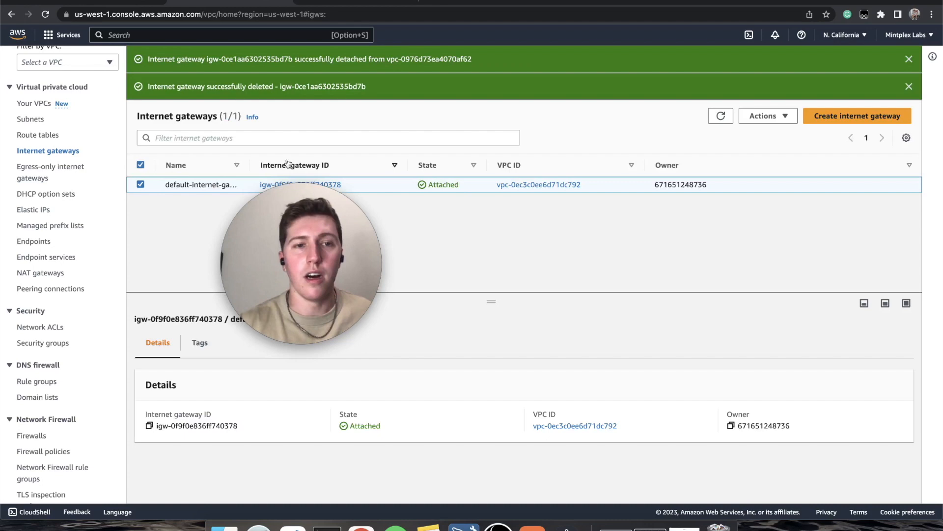
- Delete private-vpc together with its subnets, route table and security group, entering "delete" as the written confirmation
{"action": "left_click", "coordinate": [39, 103]}
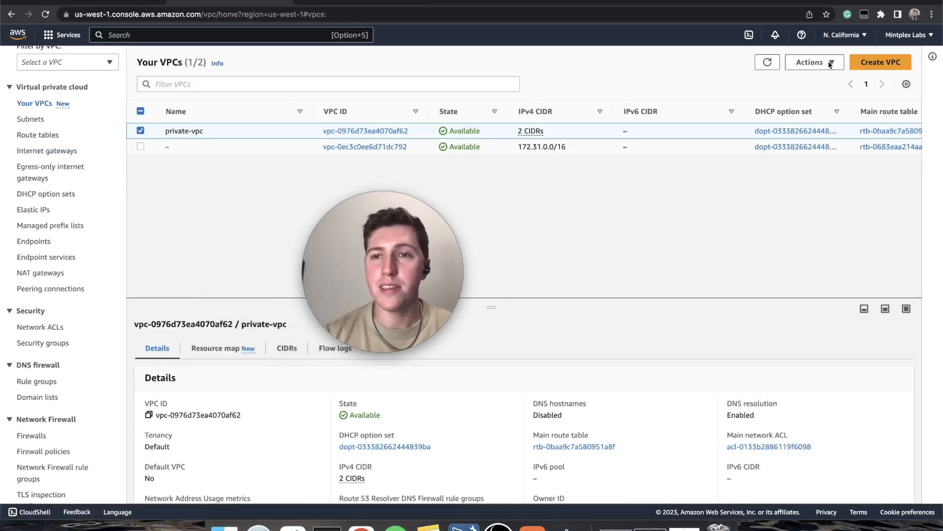
{"action": "left_click", "coordinate": [813, 62]}
{"action": "left_click", "coordinate": [826, 177]}
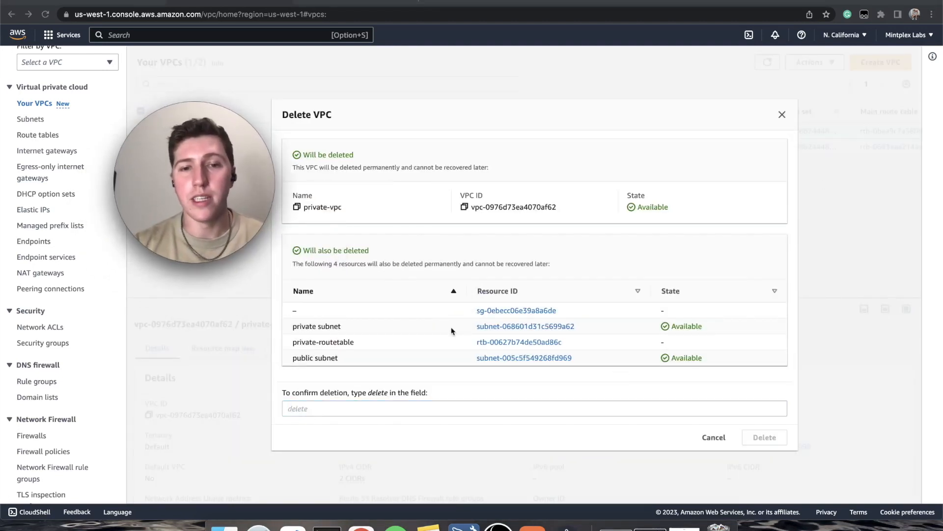
{"action": "left_click", "coordinate": [636, 256]}
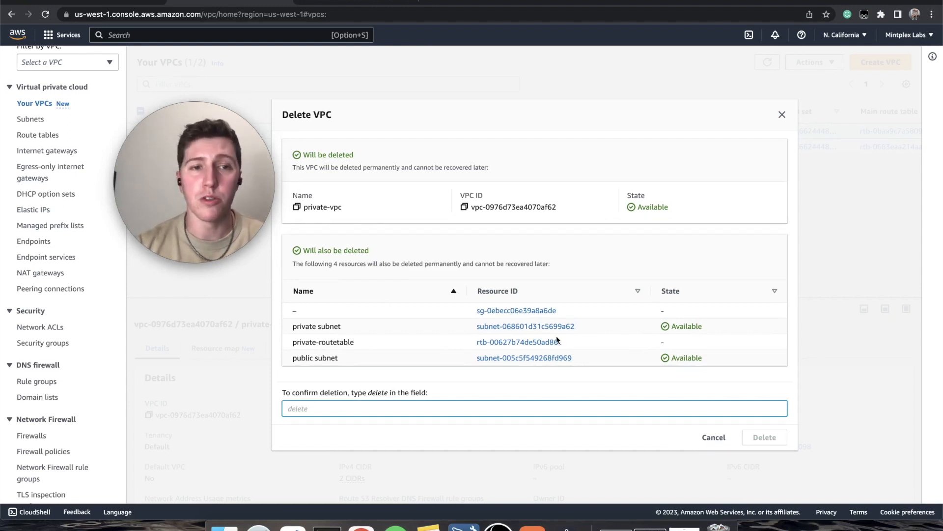
{"action": "type", "text": "delete"}
{"action": "key", "text": "Return"}
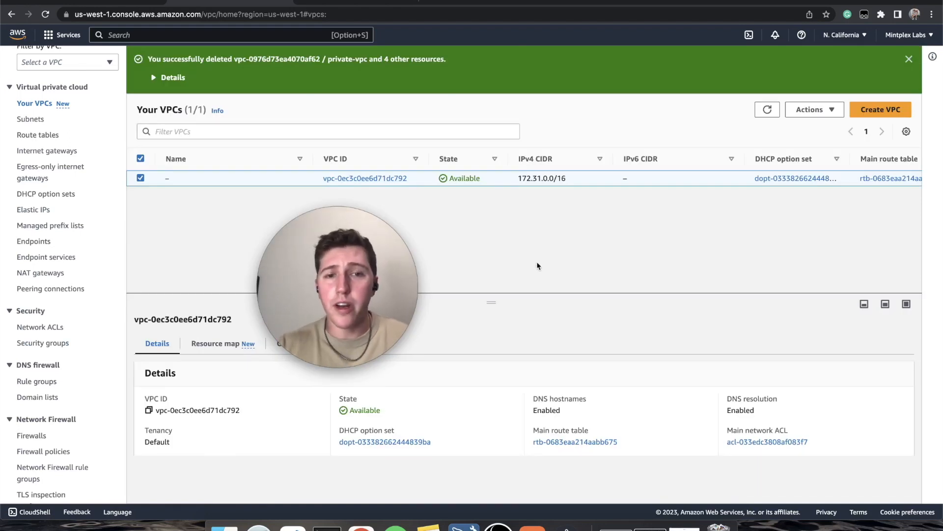
- Switch to the CloudFormation service and delete the stack chroma-public-stack permanently
{"action": "left_click", "coordinate": [55, 37]}
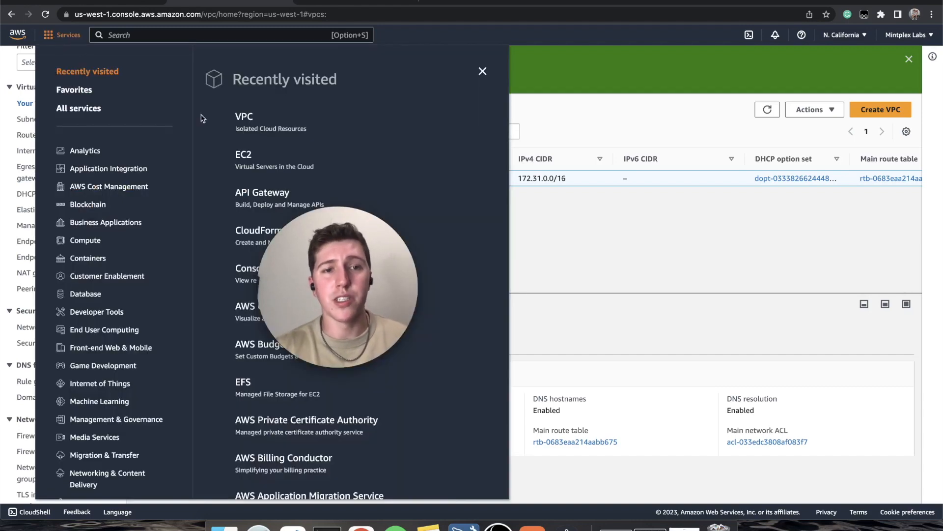
{"action": "left_click", "coordinate": [278, 234]}
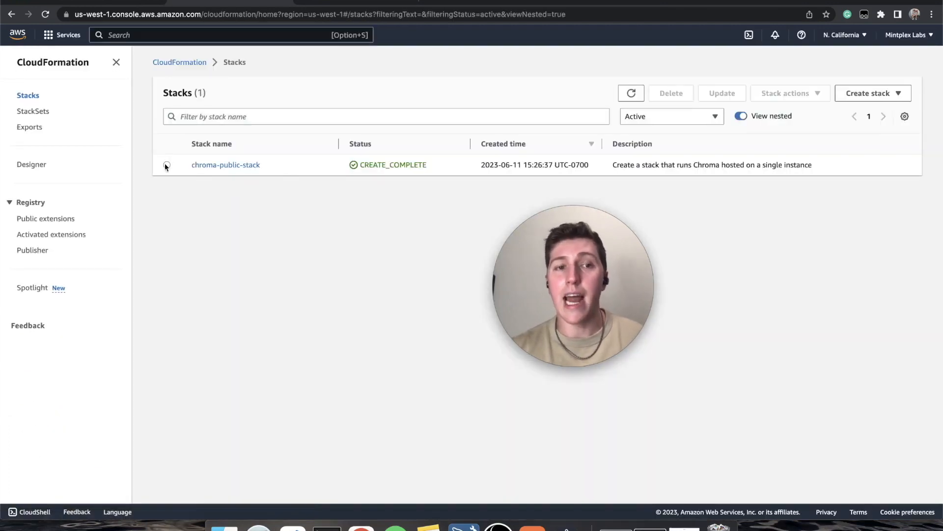
{"action": "left_click", "coordinate": [166, 163]}
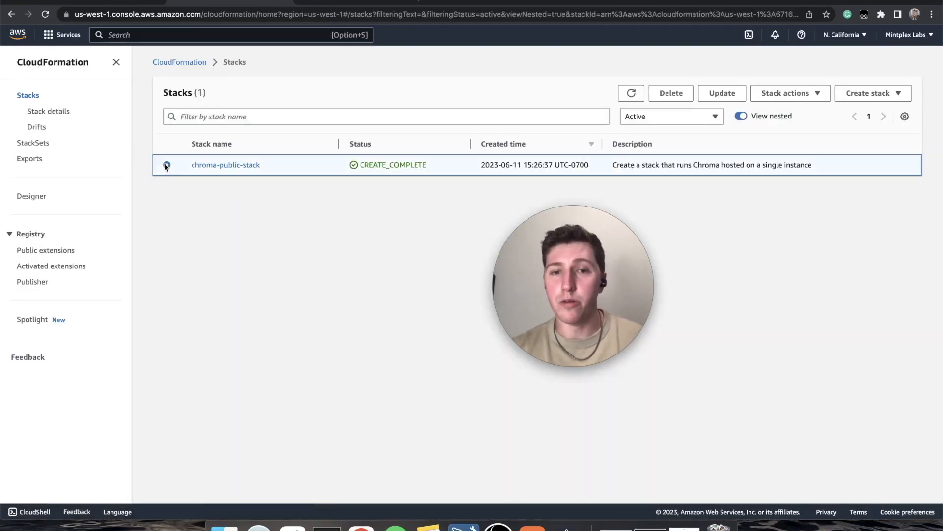
{"action": "left_click", "coordinate": [686, 93]}
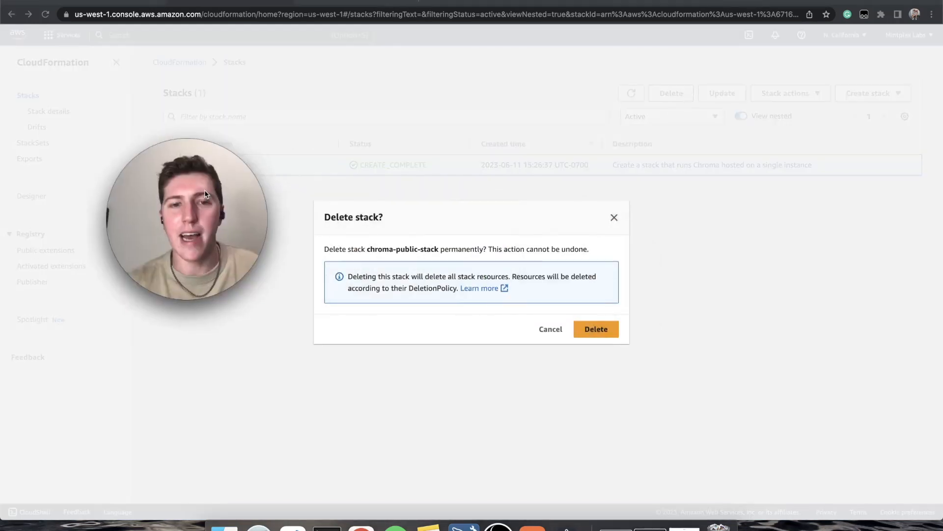
{"action": "left_click", "coordinate": [598, 329]}
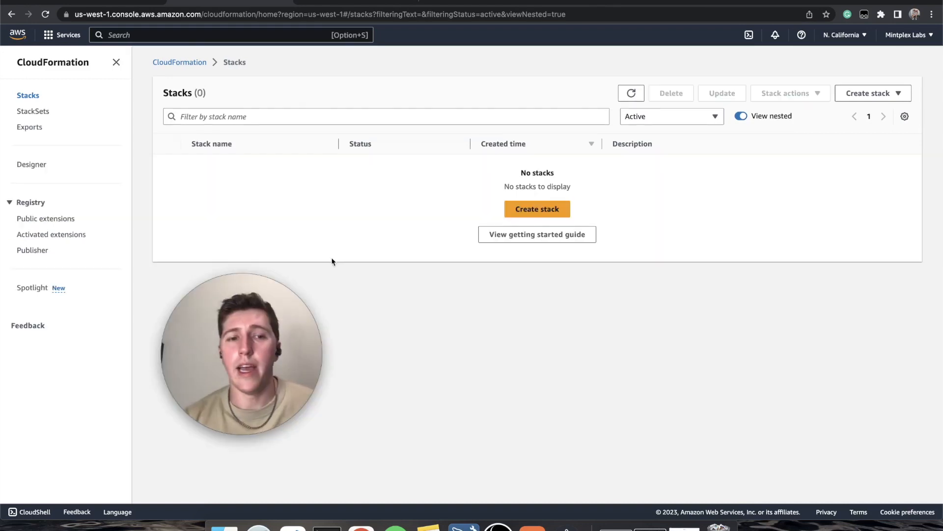
- Switch to the EC2 service and check the resource overview and the security groups list for leftover resources
{"action": "left_click", "coordinate": [76, 39]}
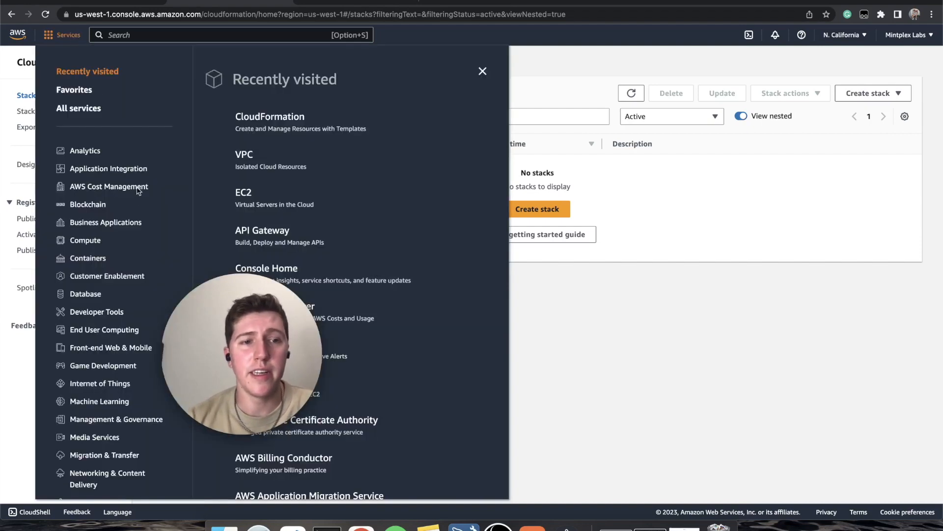
{"action": "left_click", "coordinate": [247, 197]}
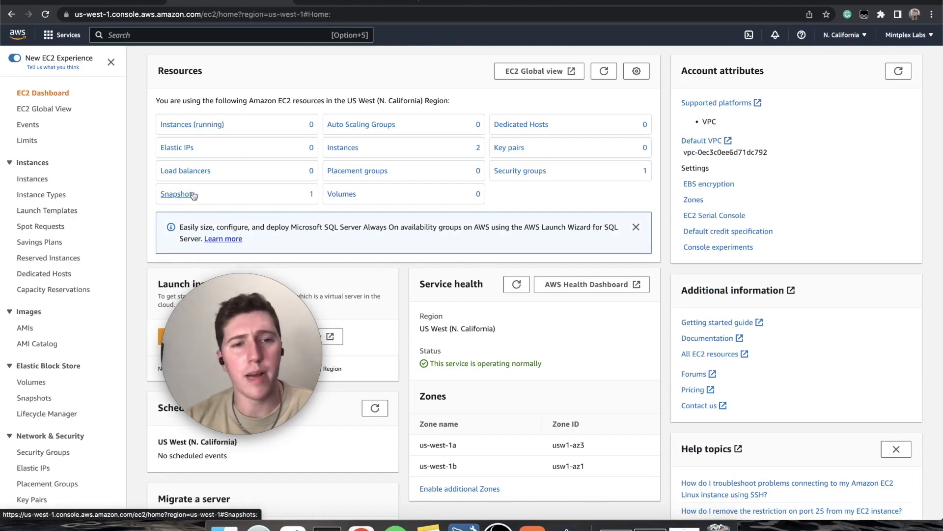
{"action": "scroll", "coordinate": [54, 399], "scroll_direction": "down", "scroll_amount": 3}
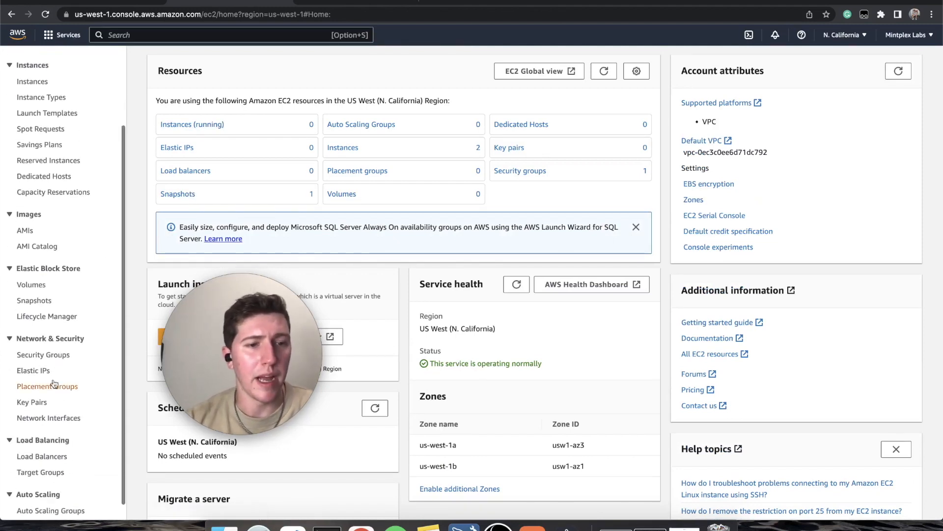
{"action": "left_click", "coordinate": [58, 358]}
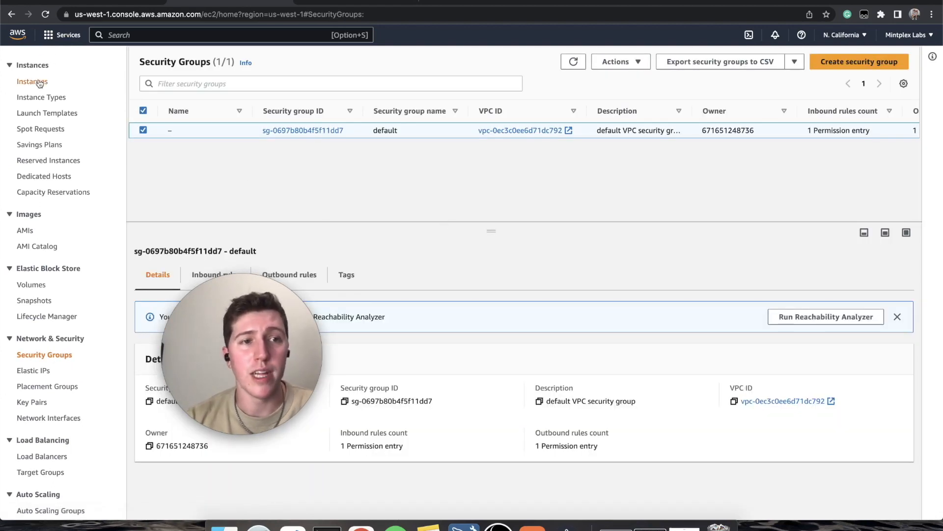
{"action": "left_click_drag", "start_coordinate": [282, 326], "coordinate": [499, 254]}
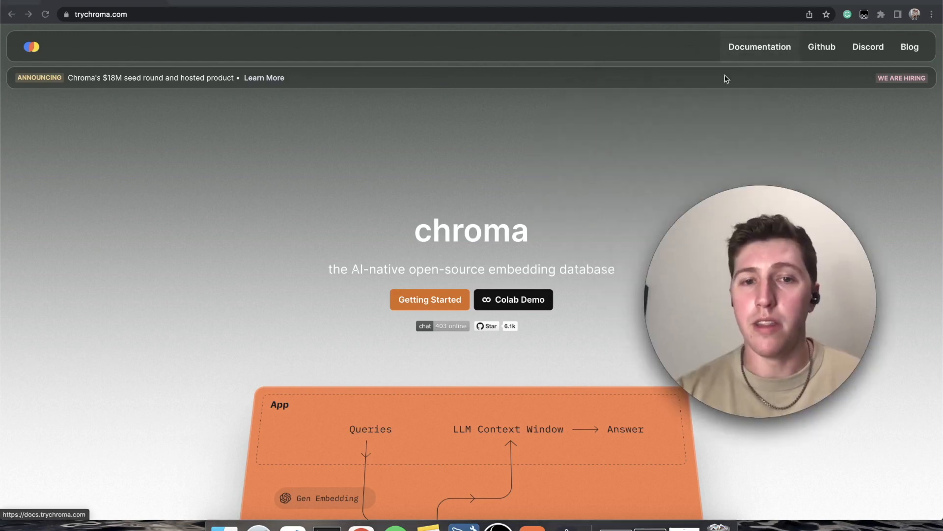
{"action": "scroll", "coordinate": [503, 226], "scroll_direction": "down", "scroll_amount": 8}
{"action": "scroll", "coordinate": [470, 305], "scroll_direction": "down", "scroll_amount": 15}
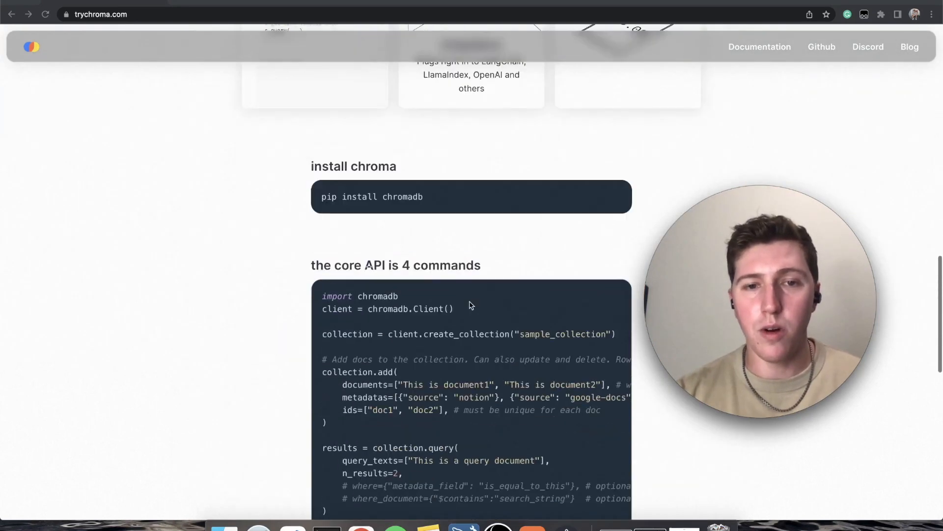